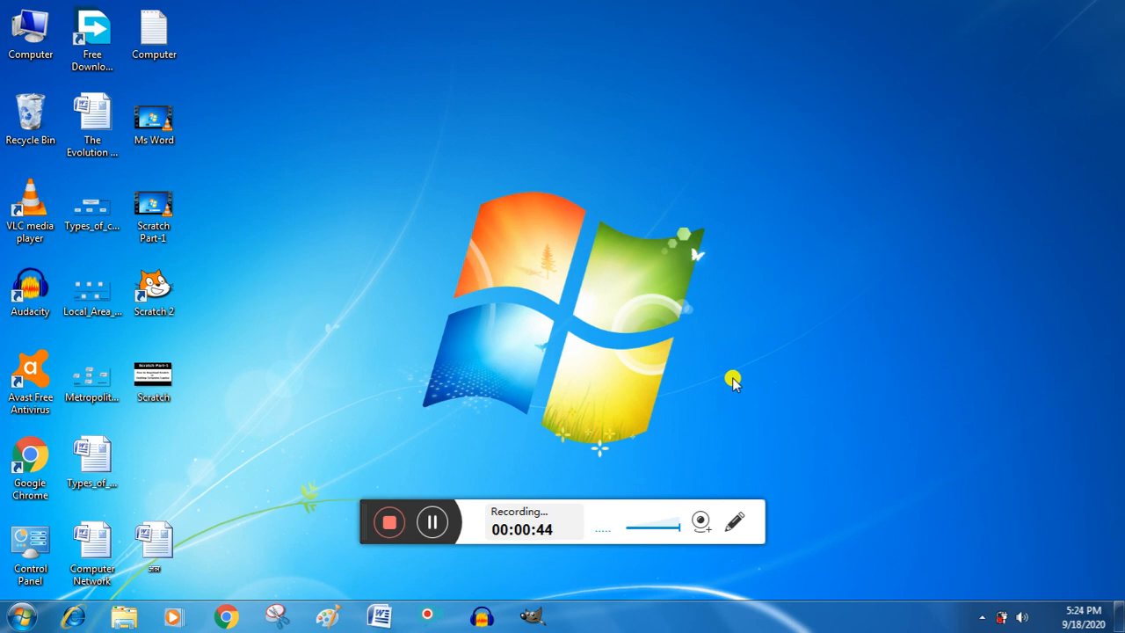
# - Switch to Google Chrome and search Google for "open office"
pyautogui.click(227, 619)
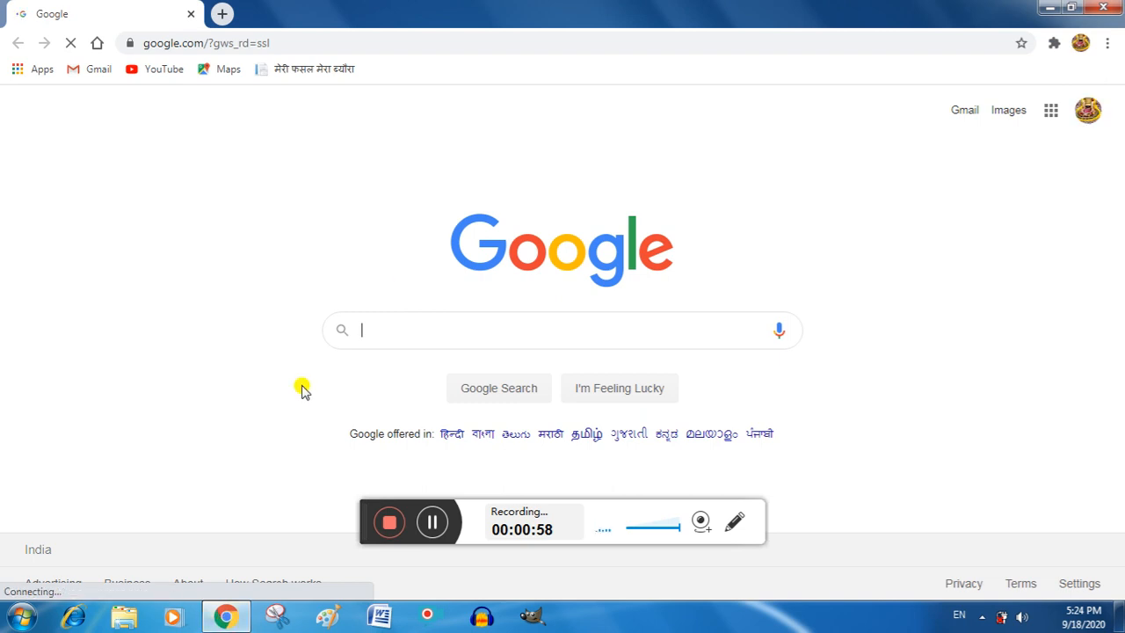
pyautogui.write('opEN')
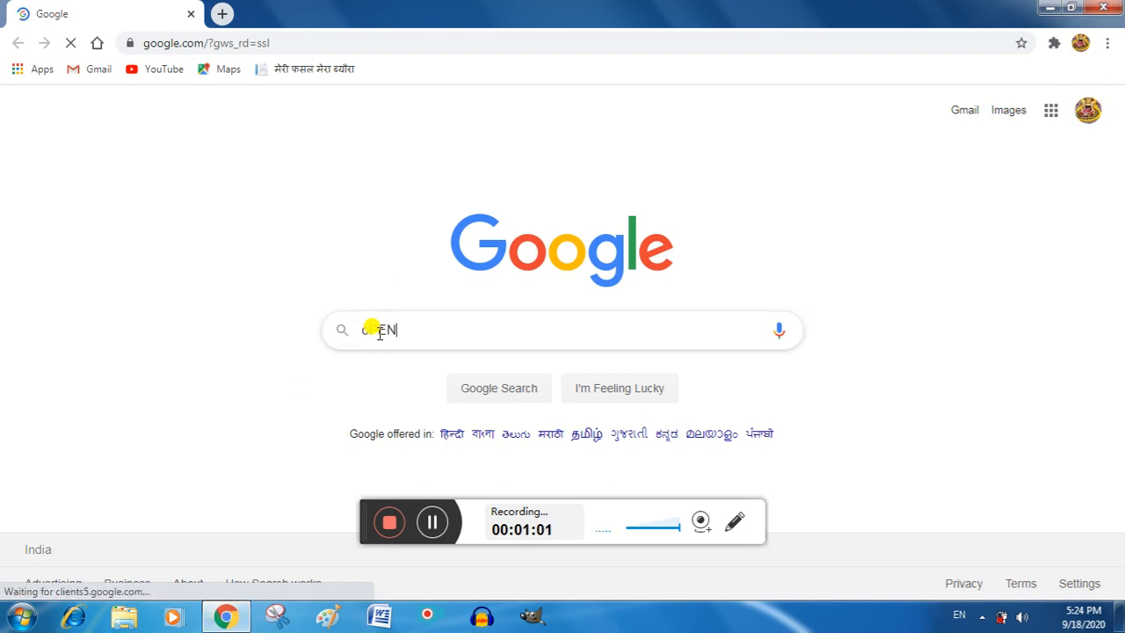
pyautogui.press('BackSpace')
pyautogui.press('BackSpace')
pyautogui.press('BackSpace')
pyautogui.write('o')
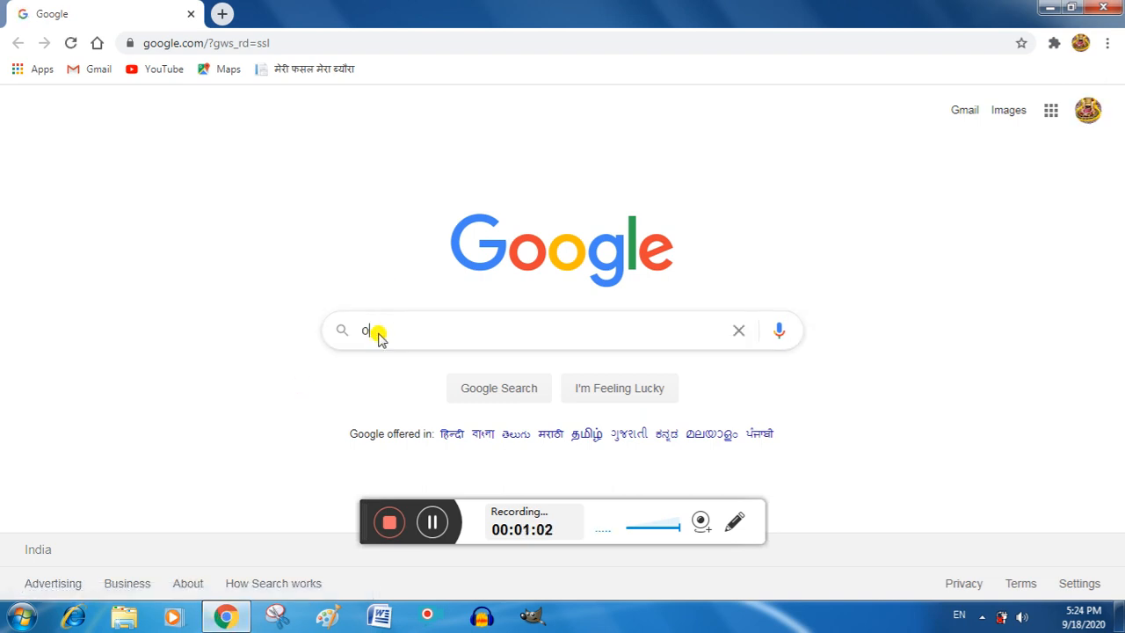
pyautogui.press('BackSpace')
pyautogui.write('Open O')
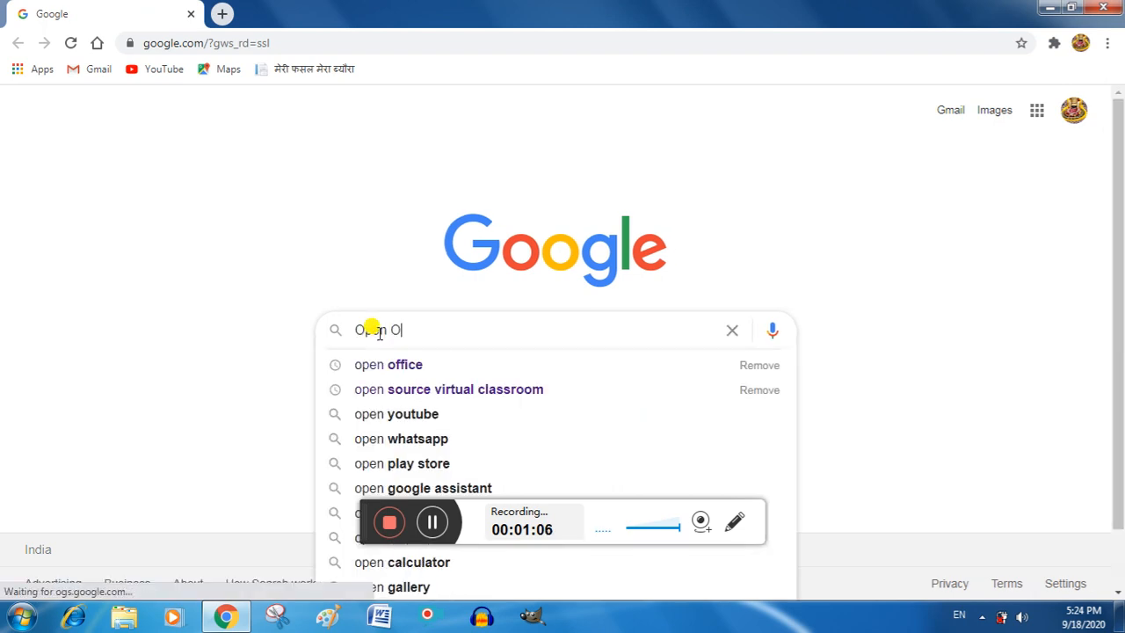
pyautogui.write('ff')
pyautogui.press('Down')
pyautogui.press('Return')
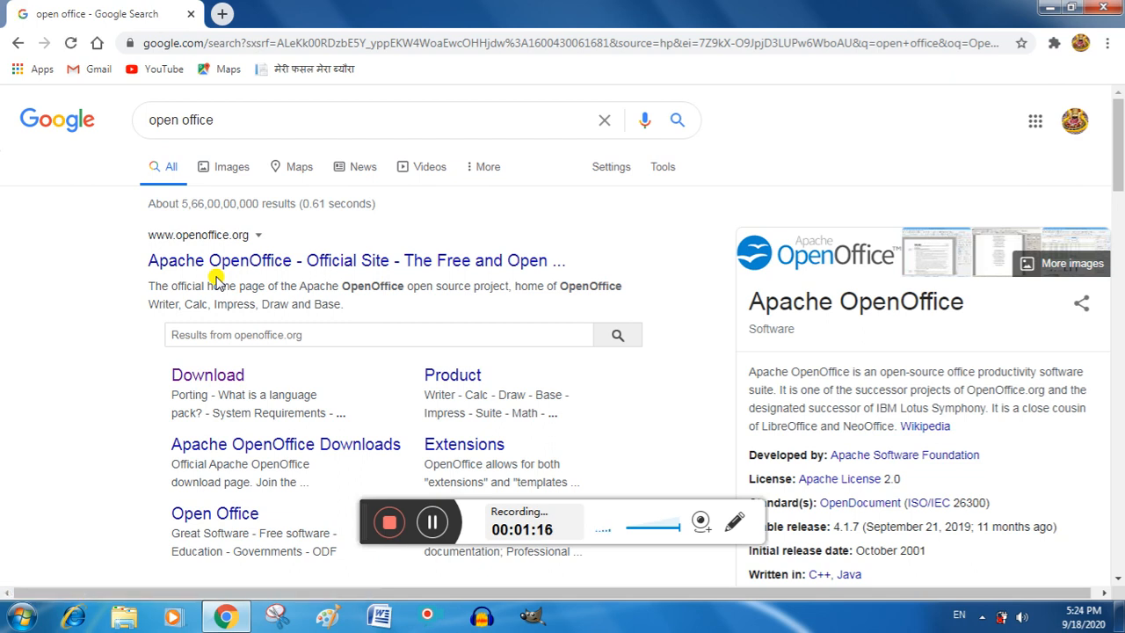
# - Open the Apache OpenOffice download page from the search results, choose Windows (EXE) as the operating system, and close the browser
pyautogui.doubleClick(418, 284)
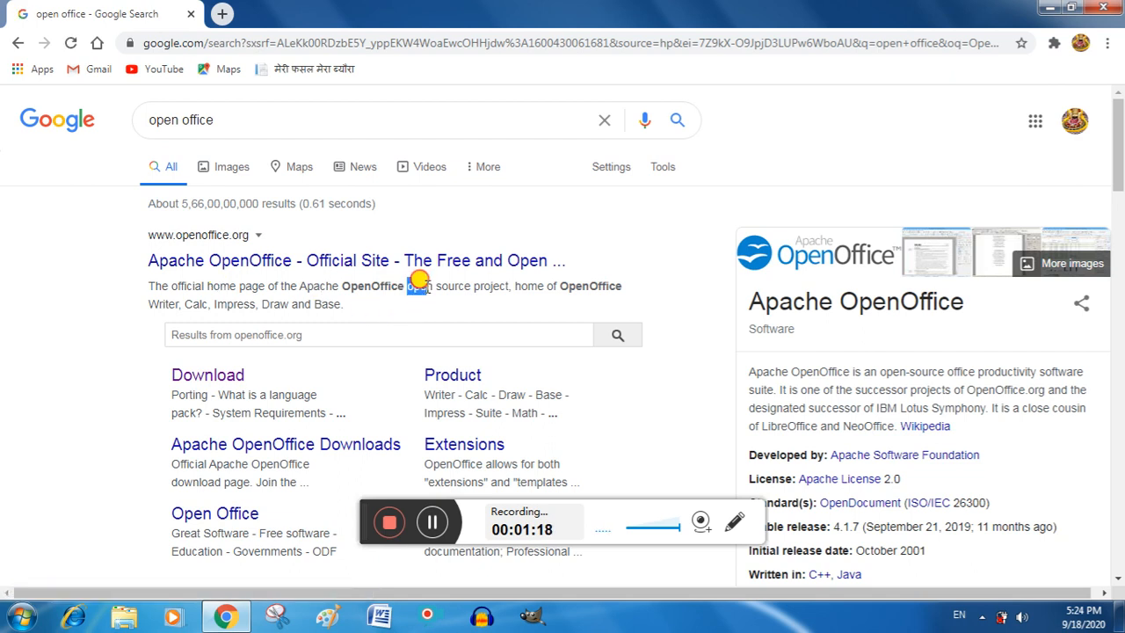
pyautogui.moveTo(419, 280); pyautogui.dragTo(472, 284)
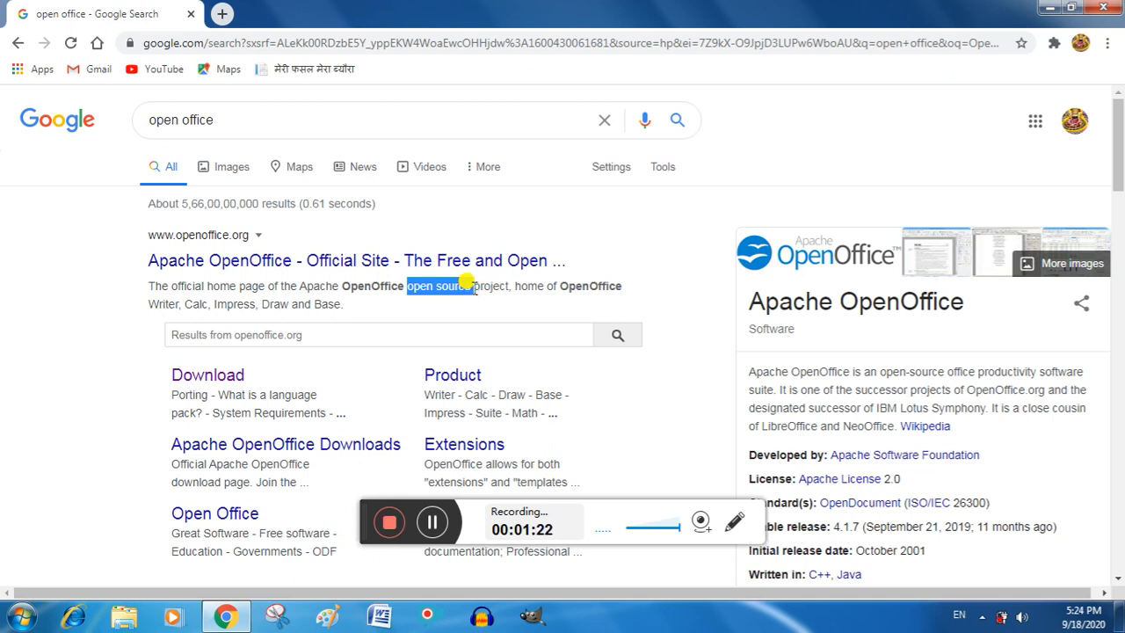
pyautogui.click(211, 384)
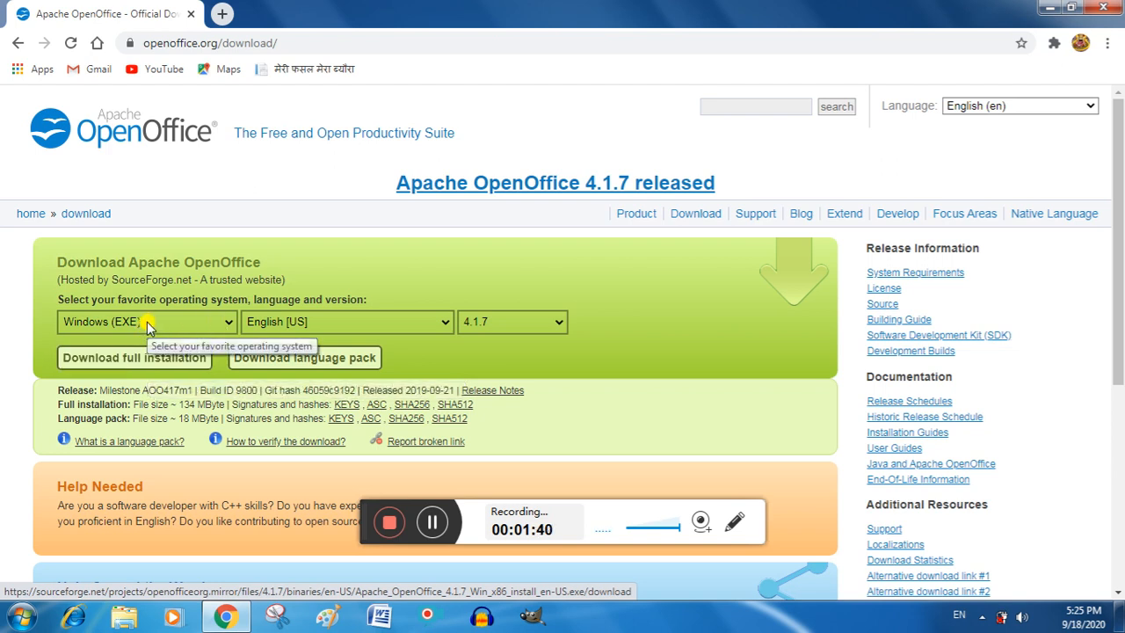
pyautogui.click(233, 324)
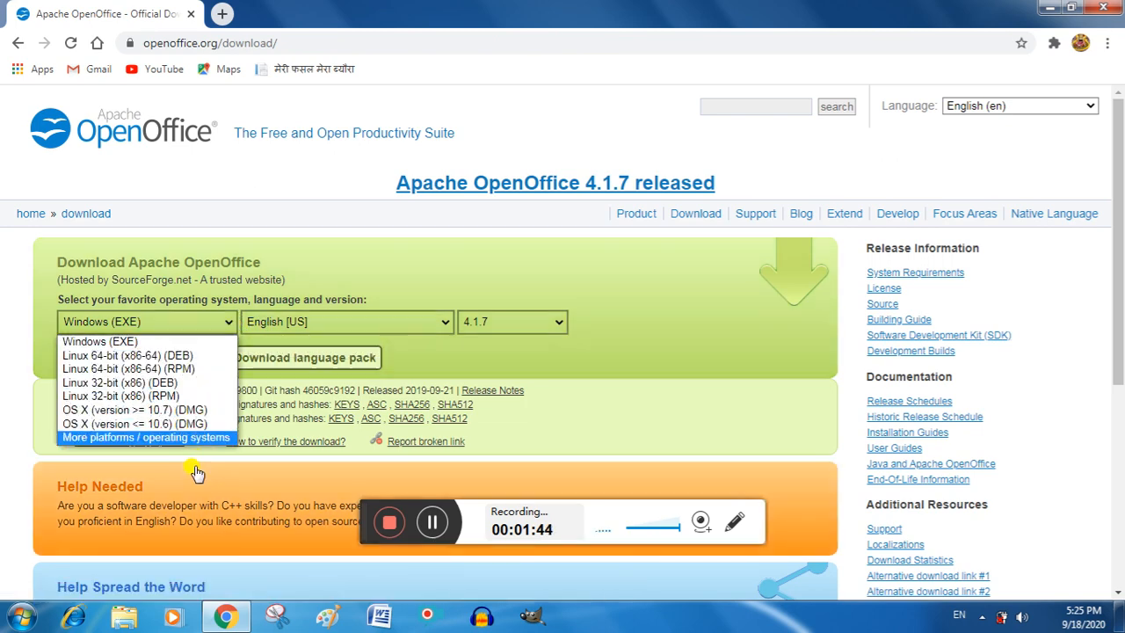
pyautogui.click(186, 343)
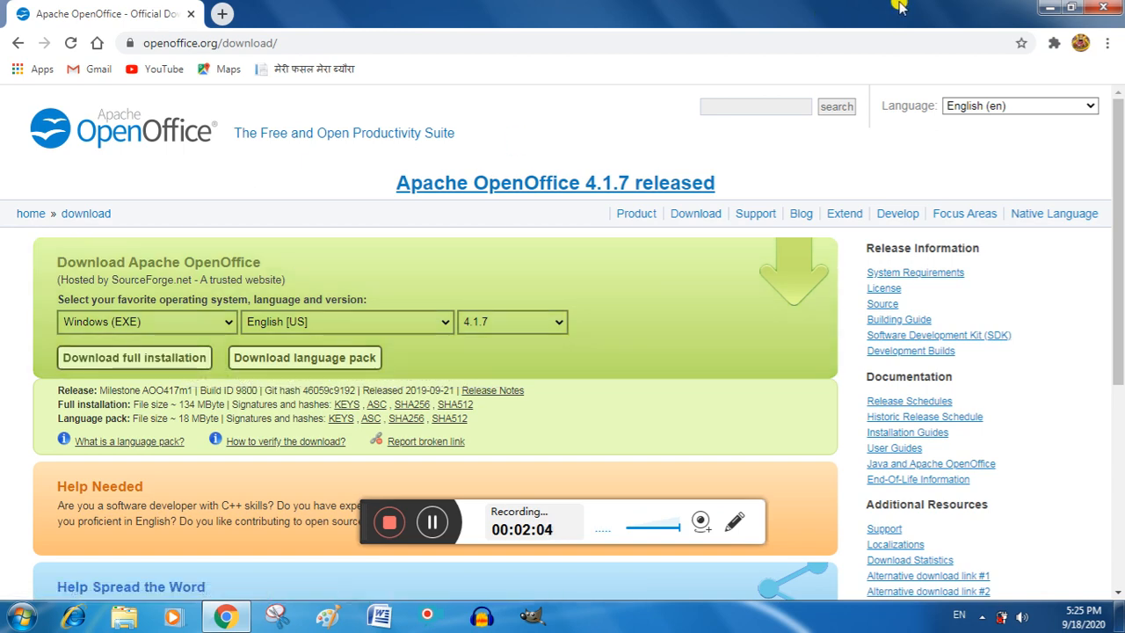
pyautogui.click(1094, 7)
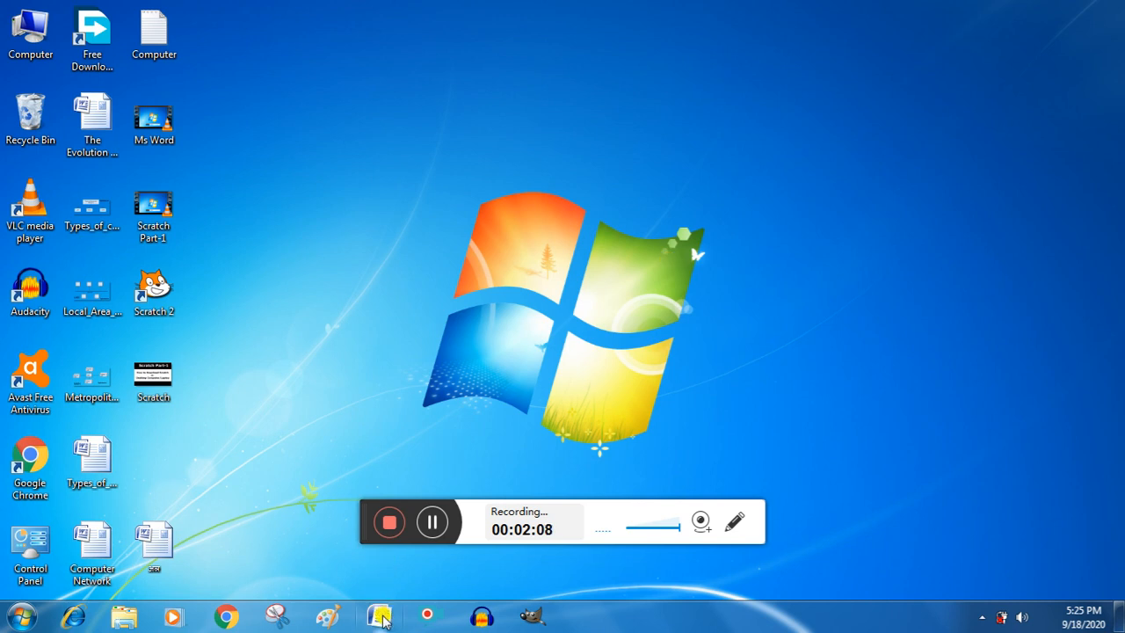
pyautogui.click(378, 615)
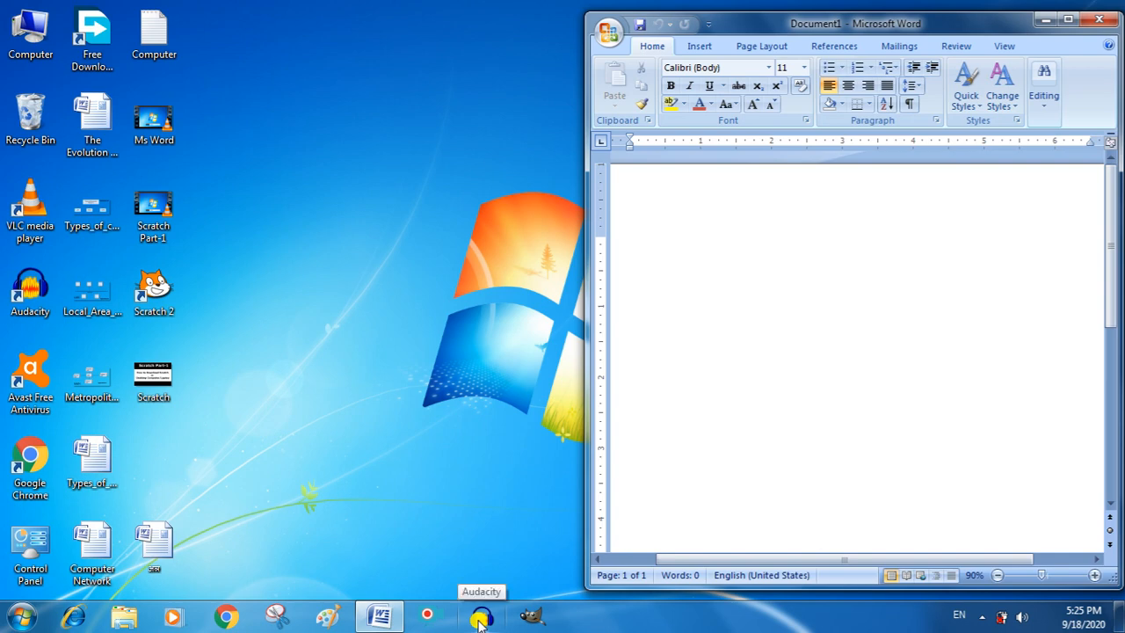
pyautogui.click(1103, 20)
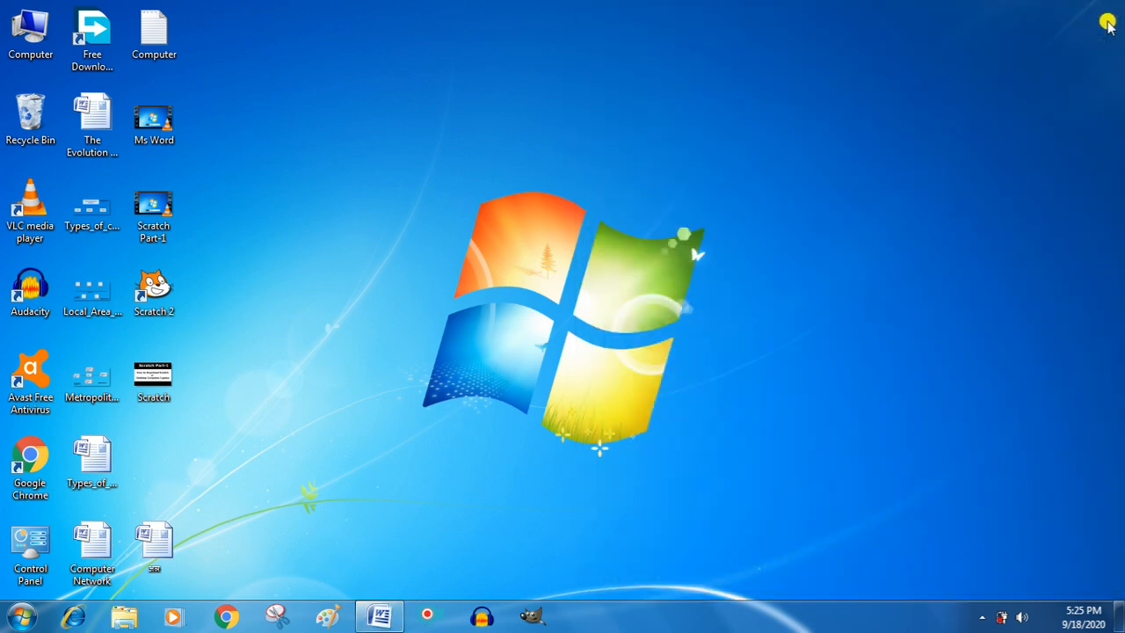
pyautogui.rightClick(653, 92)
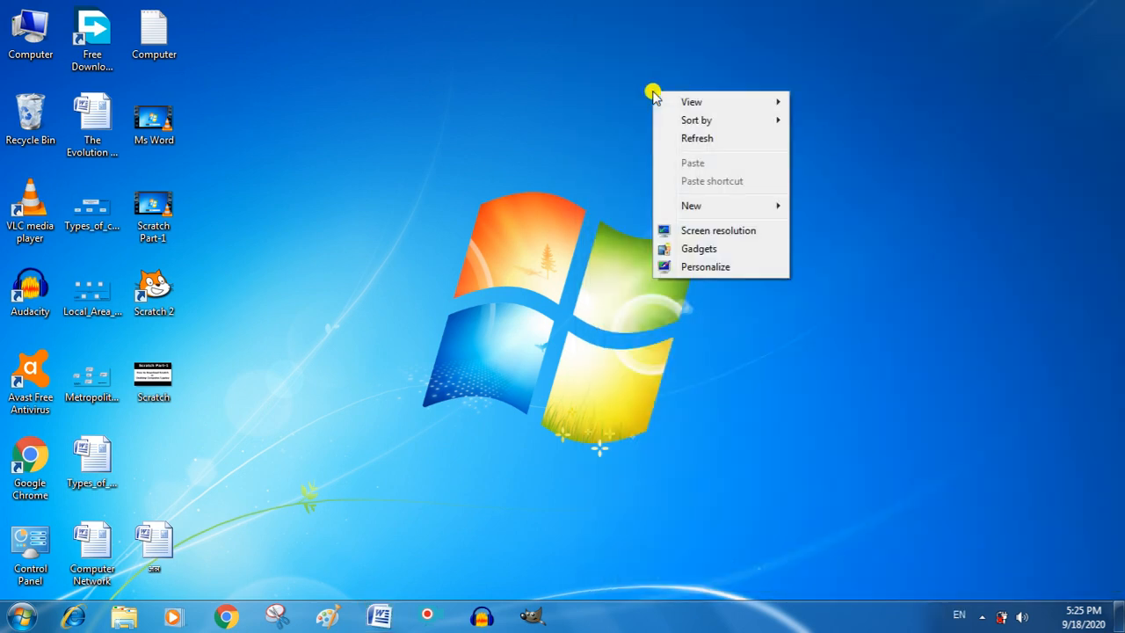
pyautogui.click(681, 138)
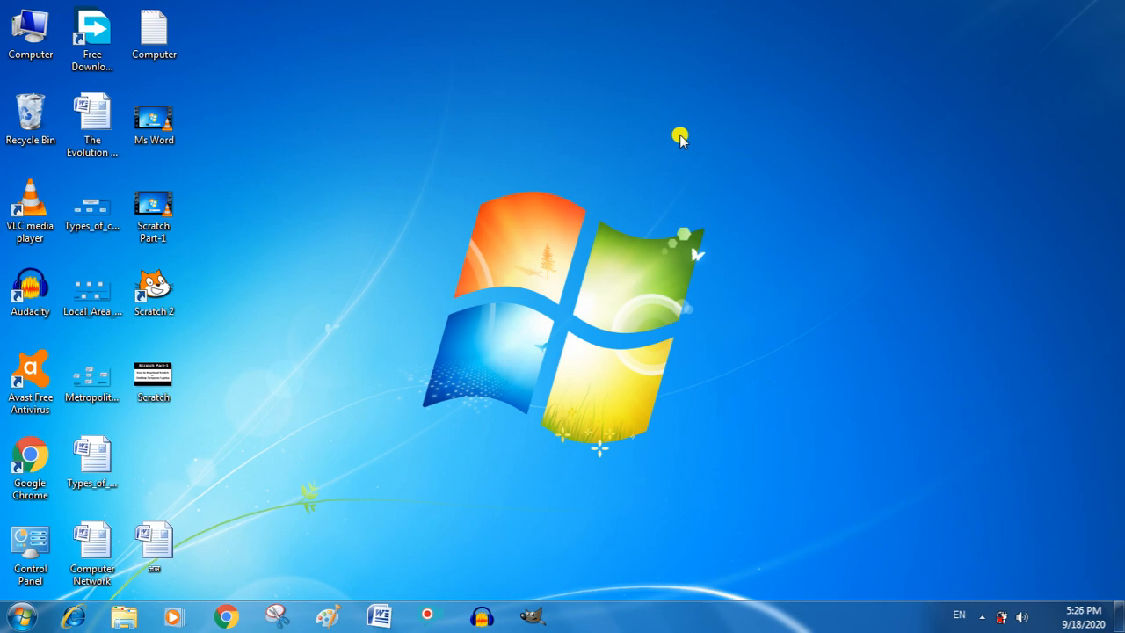
# - Pin Calculator to the taskbar and dismiss the Windows update notification
pyautogui.click(22, 617)
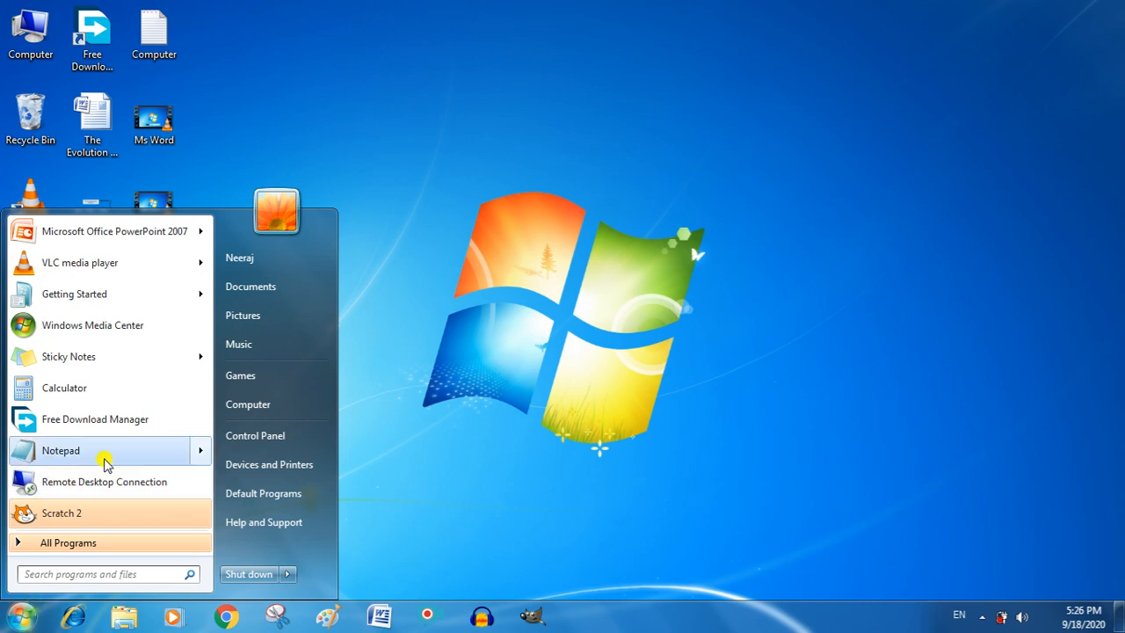
pyautogui.rightClick(89, 401)
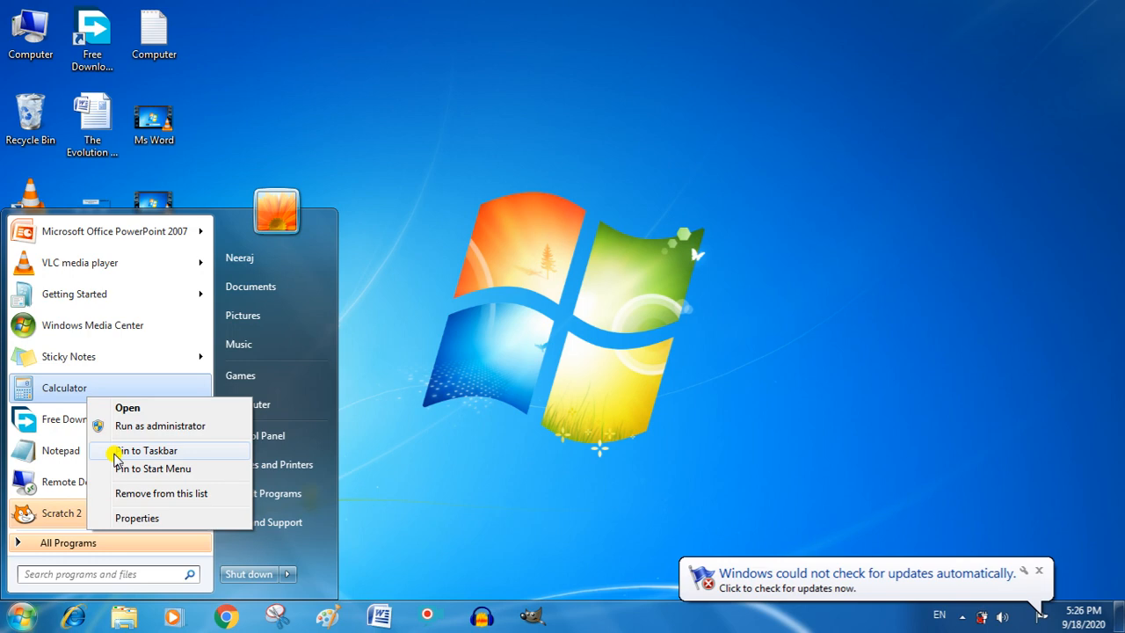
pyautogui.click(117, 450)
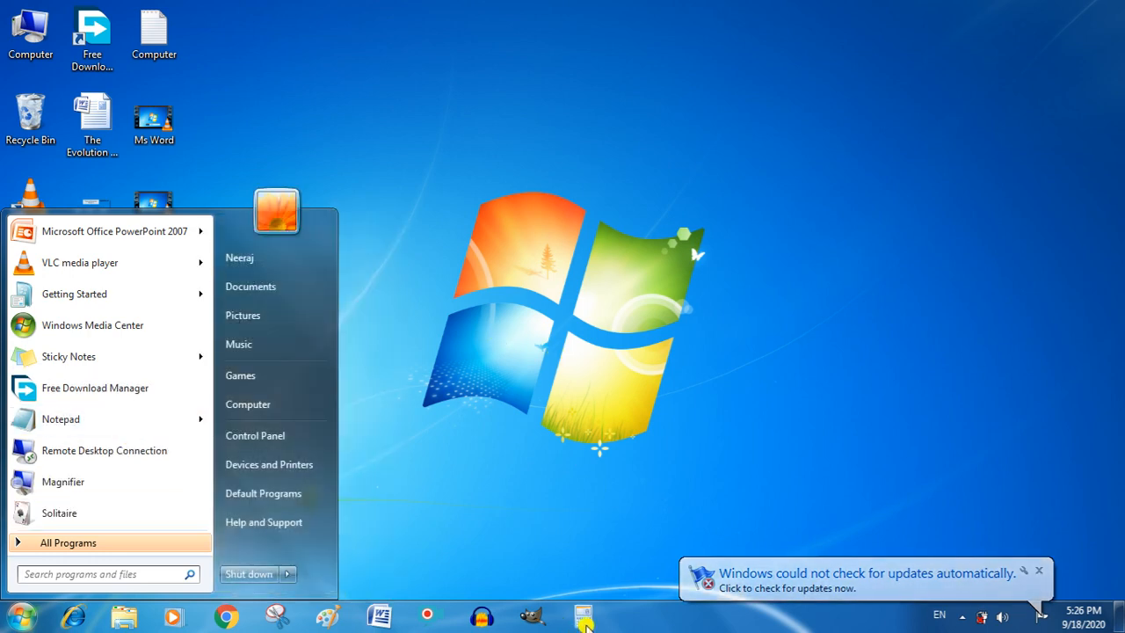
pyautogui.click(567, 387)
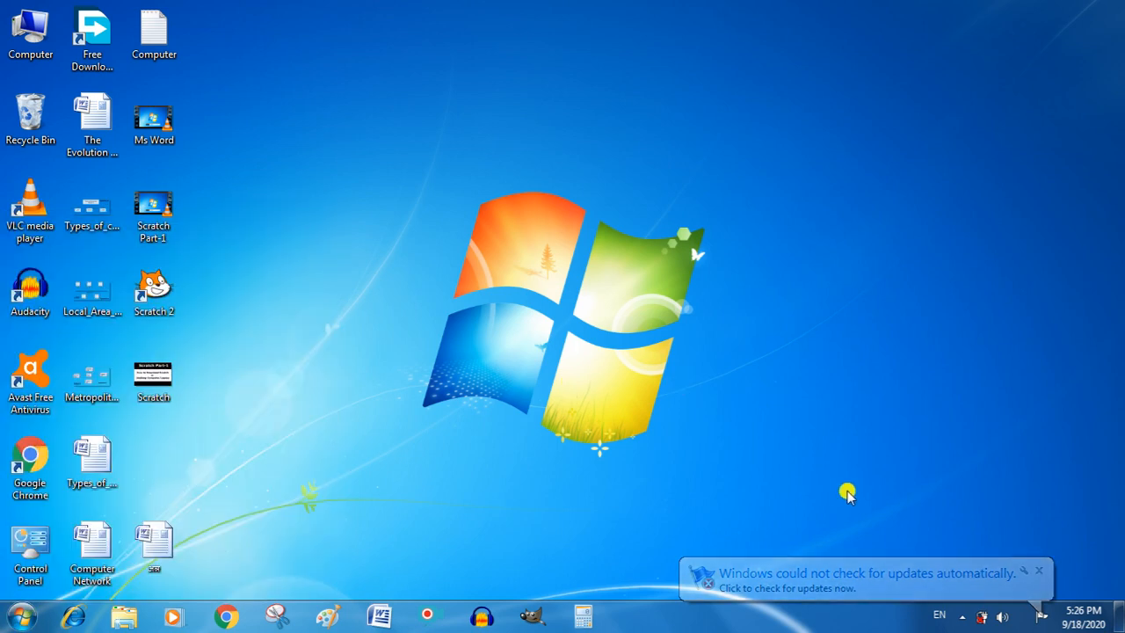
pyautogui.click(1038, 571)
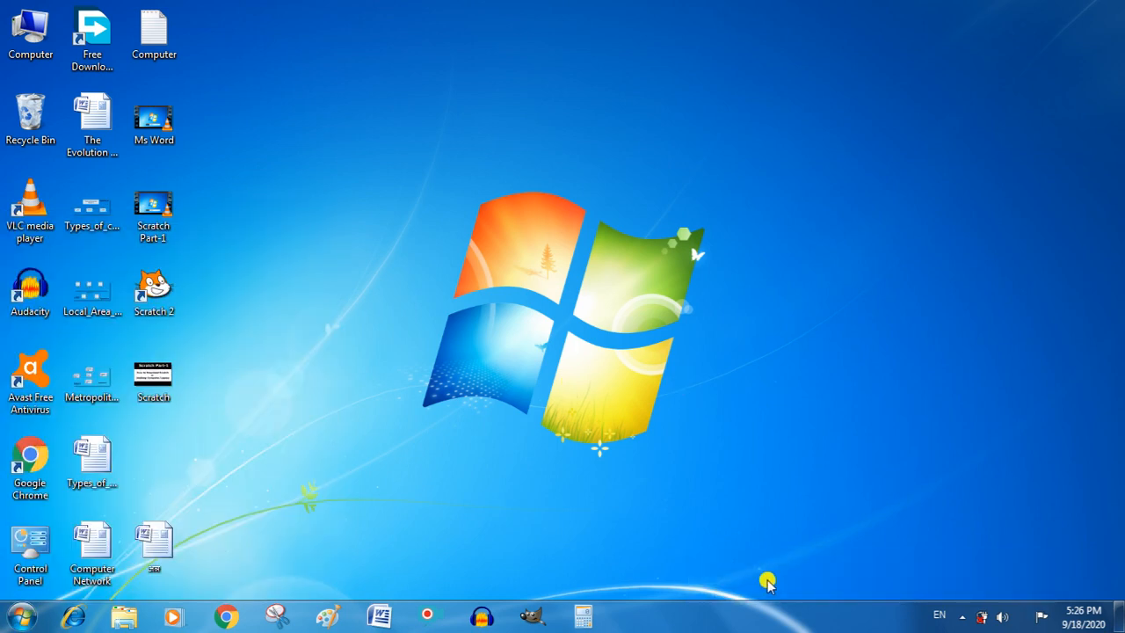
# - Unpin Calculator from the taskbar
pyautogui.rightClick(579, 619)
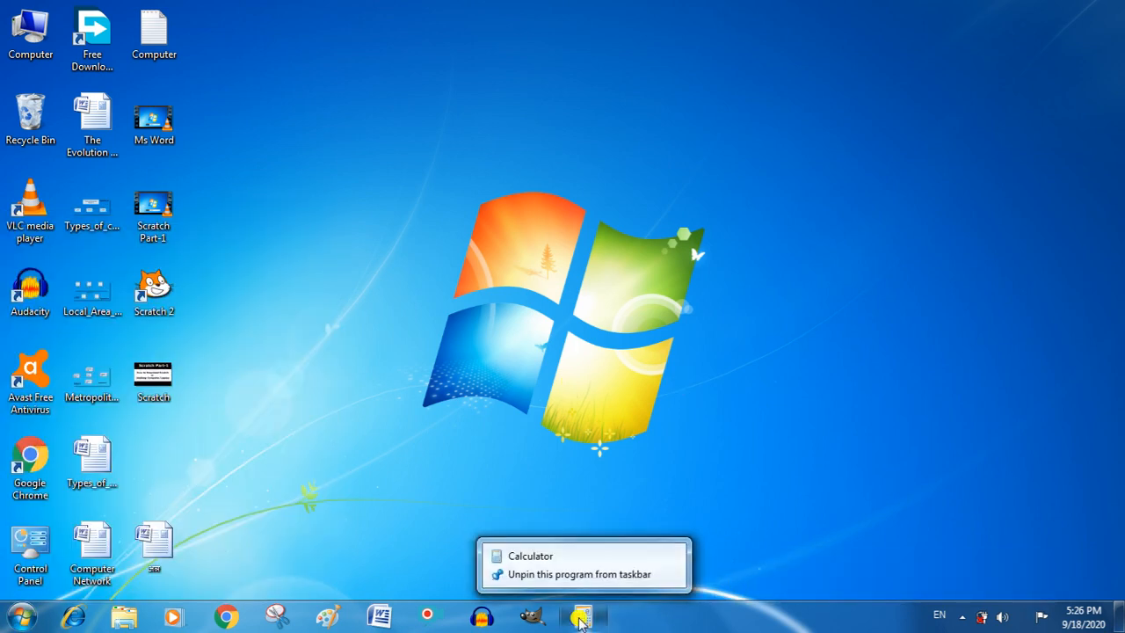
pyautogui.click(547, 574)
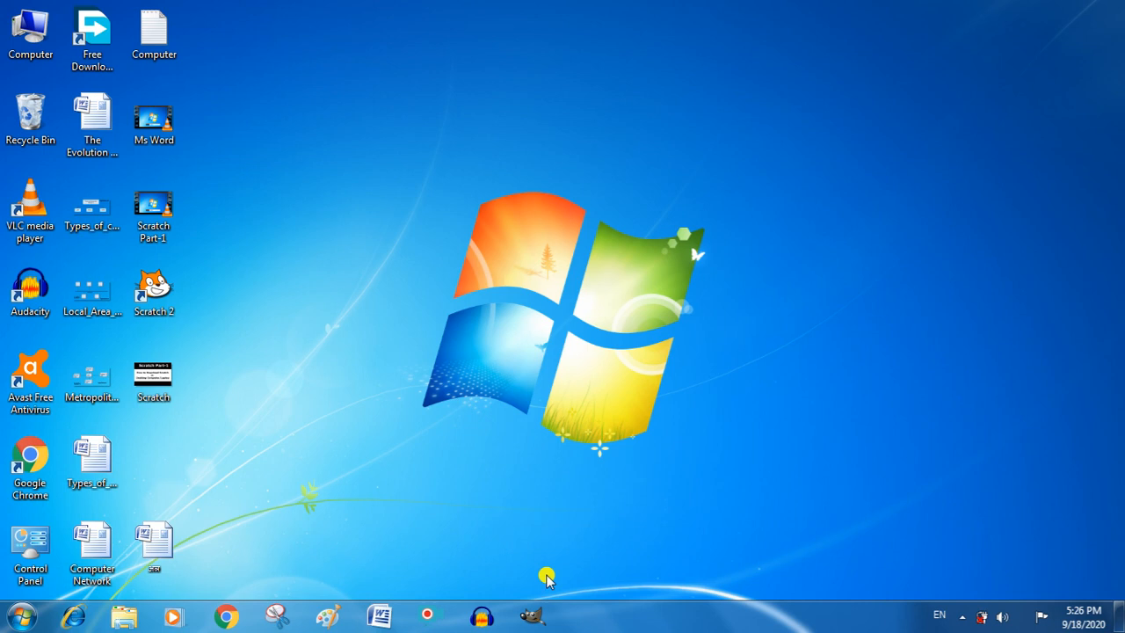
# - Switch to Microsoft Word in a maximized window and enter "Ms Word Extension :- .docx" in the blank document
pyautogui.click(393, 622)
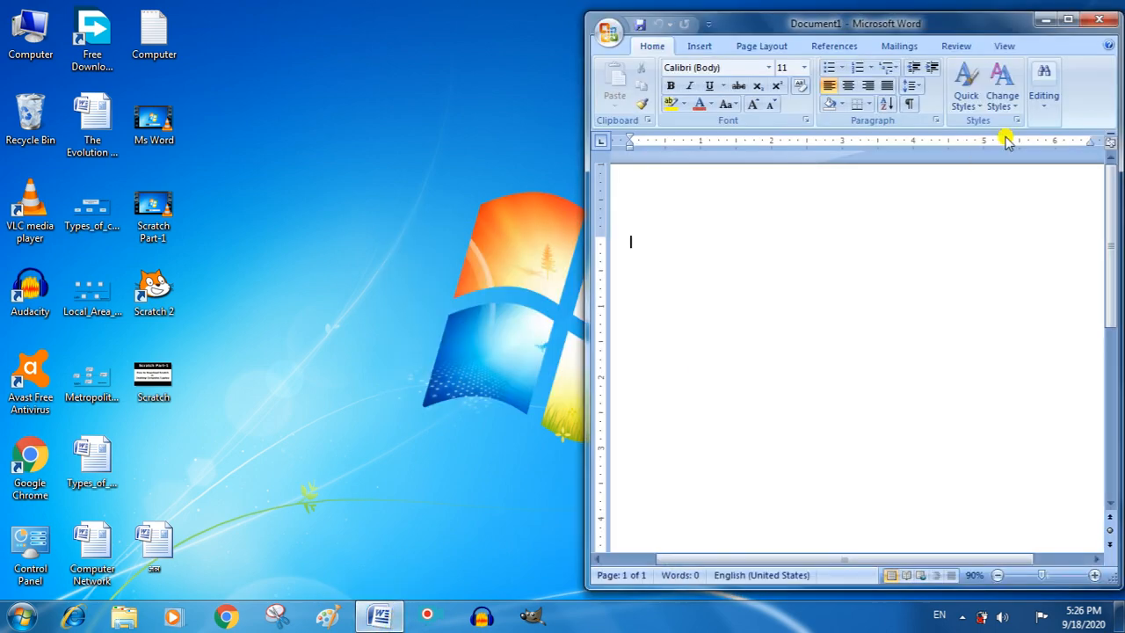
pyautogui.click(1067, 19)
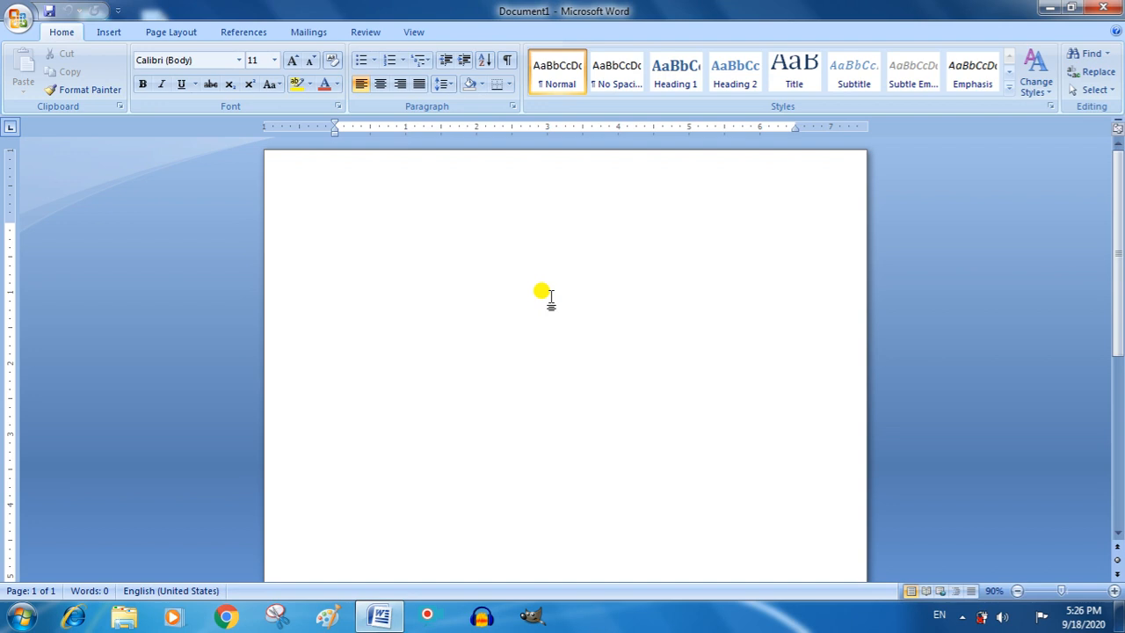
pyautogui.write('Ms')
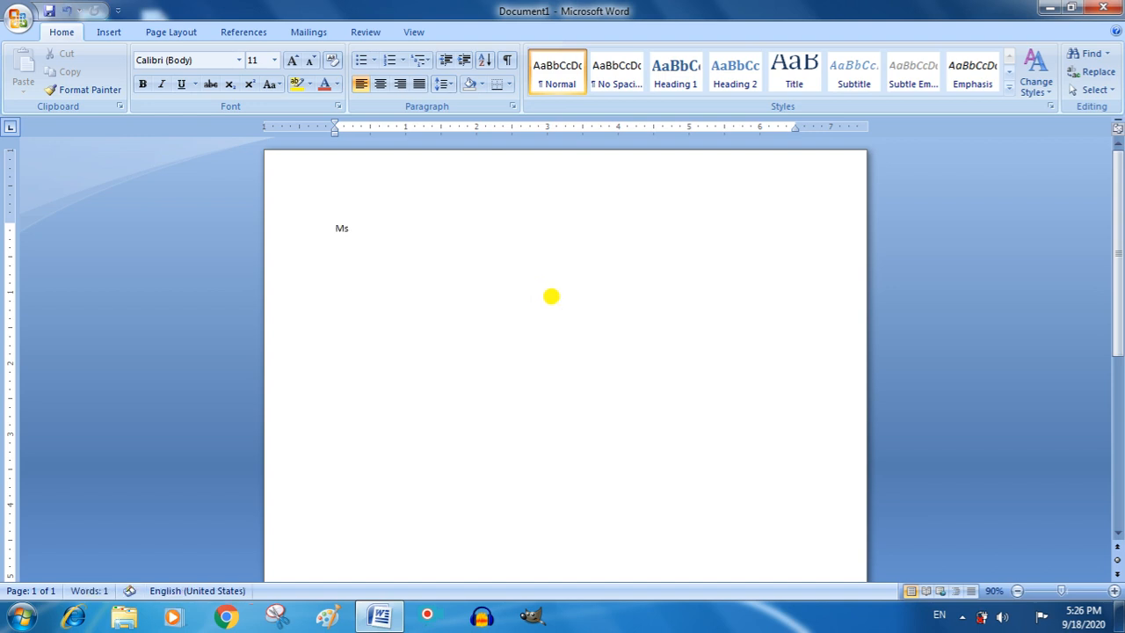
pyautogui.write(' Word Extension :-')
pyautogui.write('.docx')
# - Enlarge the text ".docx" at the end of the line to font size 28
pyautogui.hotkey('shift', 'Left')
pyautogui.hotkey('shift', 'Left')
pyautogui.hotkey('shift', 'Left')
pyautogui.hotkey('shift', 'Left')
pyautogui.hotkey('shift', 'Left')
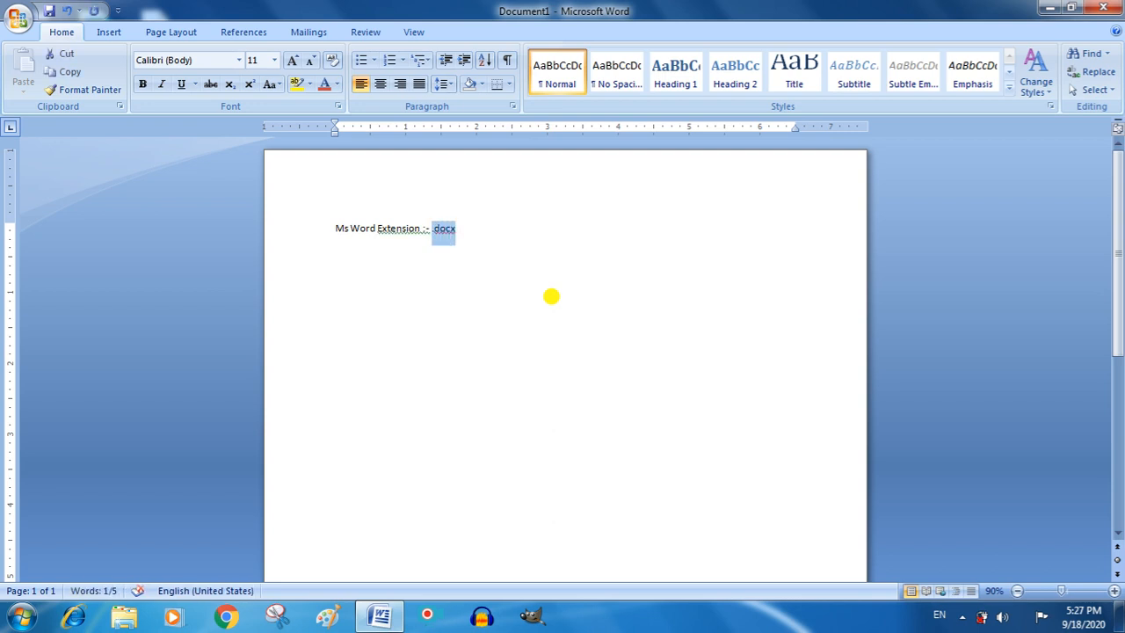
pyautogui.click(292, 60)
pyautogui.click(293, 59)
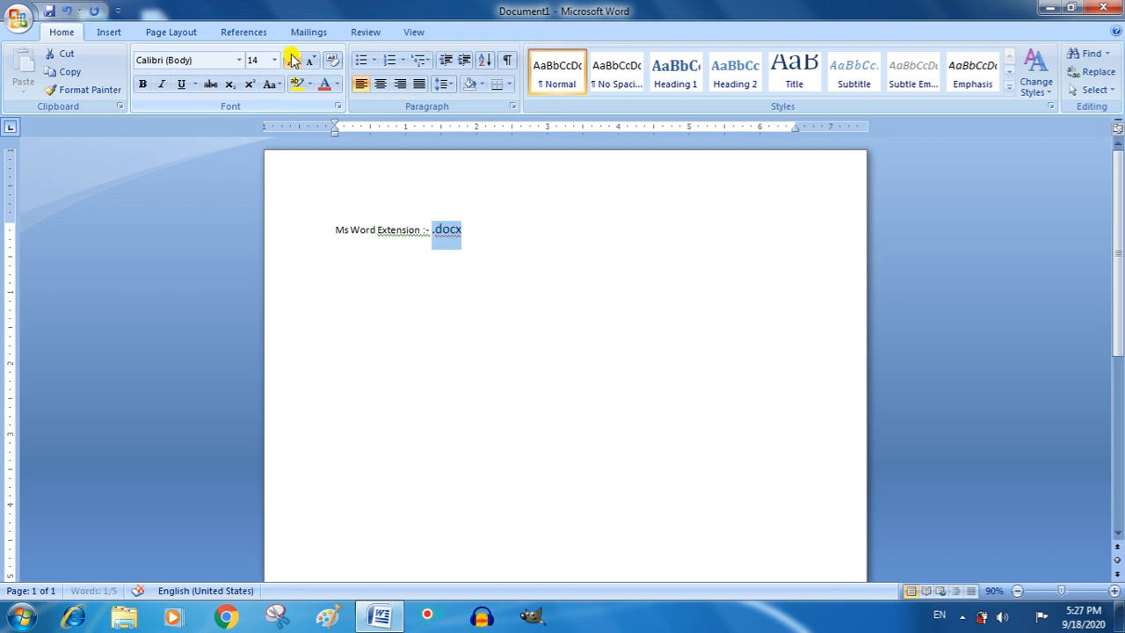
pyautogui.click(293, 60)
pyautogui.click(293, 60)
pyautogui.click(293, 59)
pyautogui.click(293, 60)
pyautogui.click(292, 60)
pyautogui.click(293, 59)
pyautogui.click(293, 59)
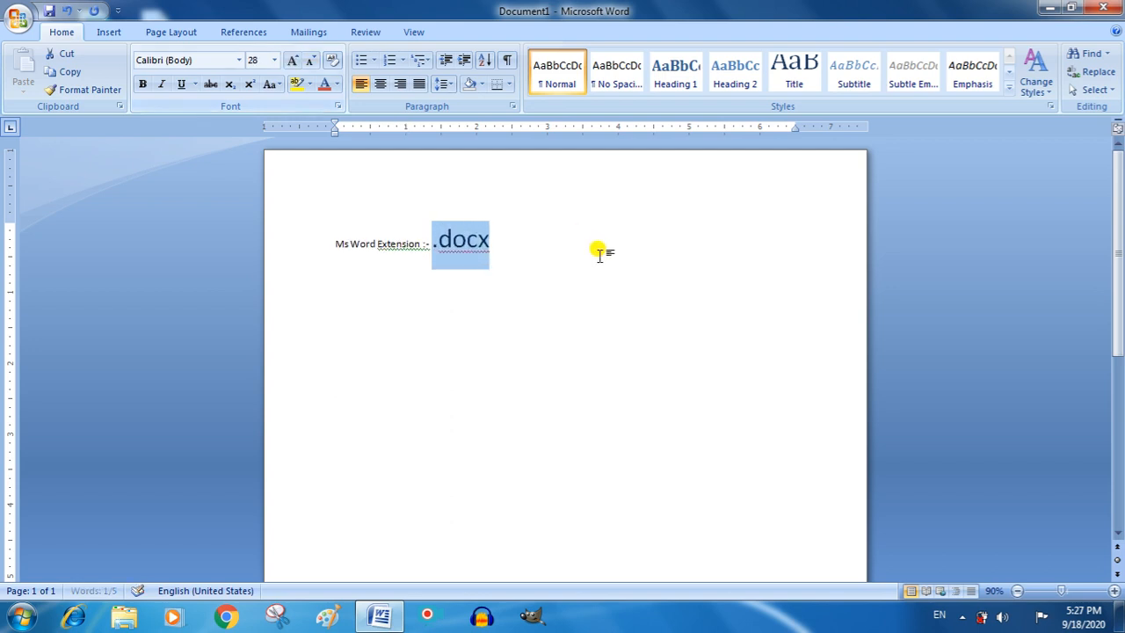
pyautogui.click(543, 279)
# - Apply the grammar suggestion "Extension: -" to the first line and highlight ".docx"
pyautogui.rightClick(417, 245)
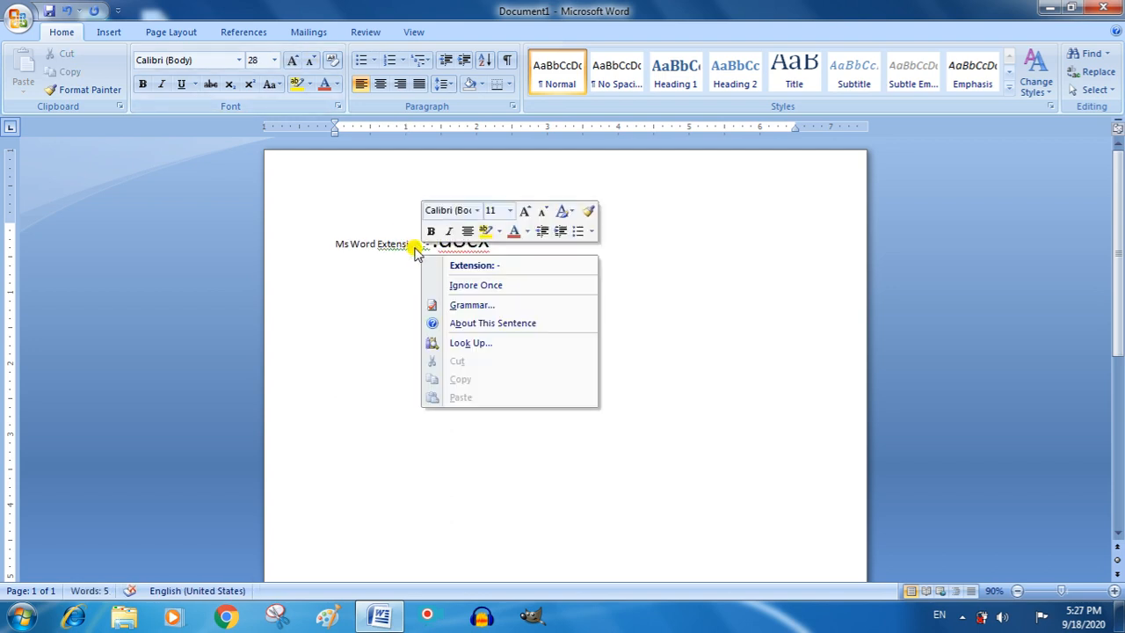
pyautogui.click(430, 262)
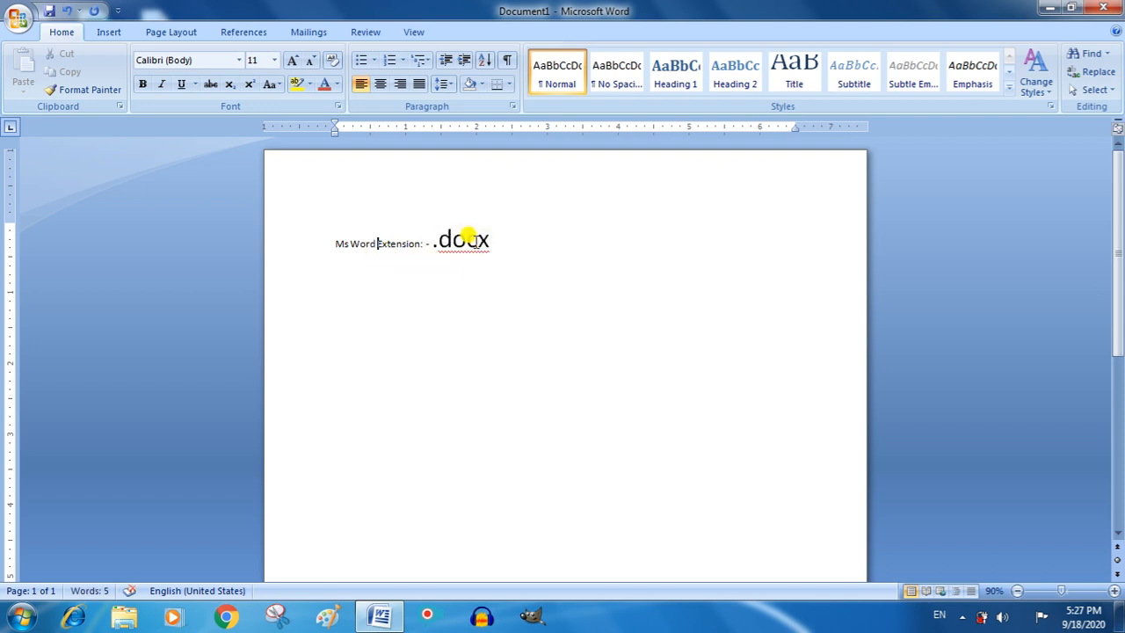
pyautogui.moveTo(493, 239); pyautogui.dragTo(432, 246)
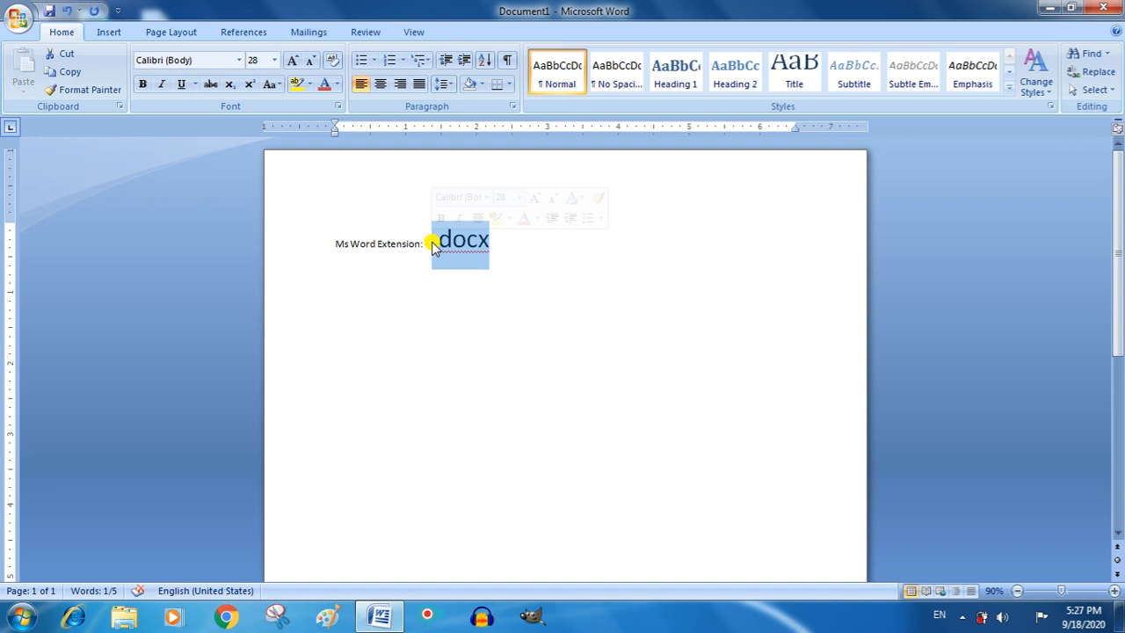
# - Add the line "Ms Word 2003- .doc" below the Ms Word Extension line
pyautogui.click(515, 253)
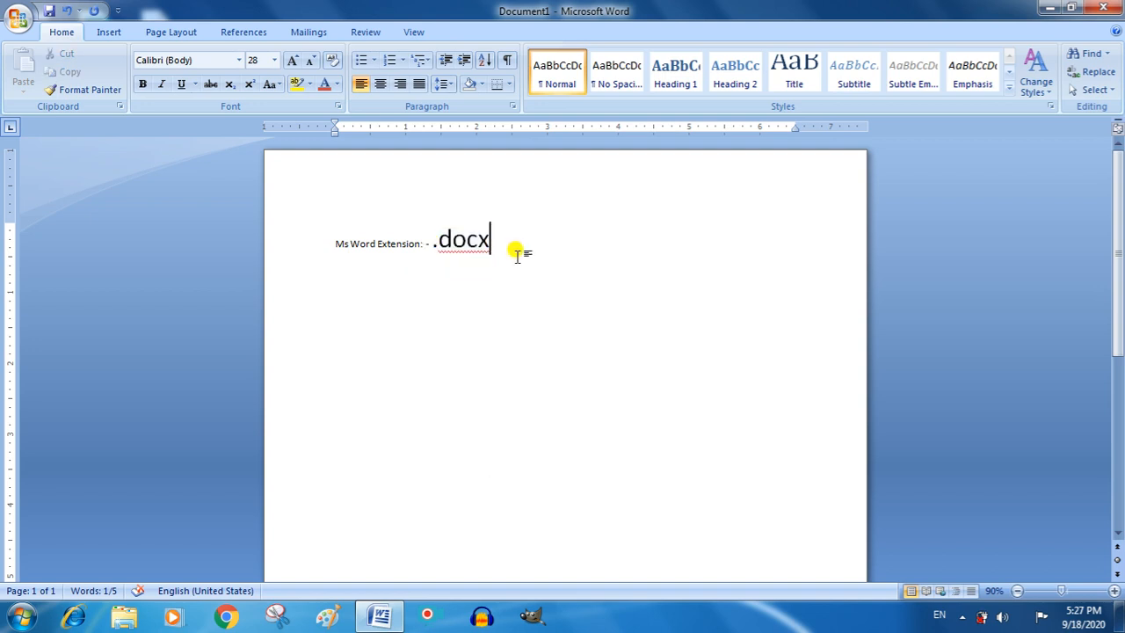
pyautogui.press('Return')
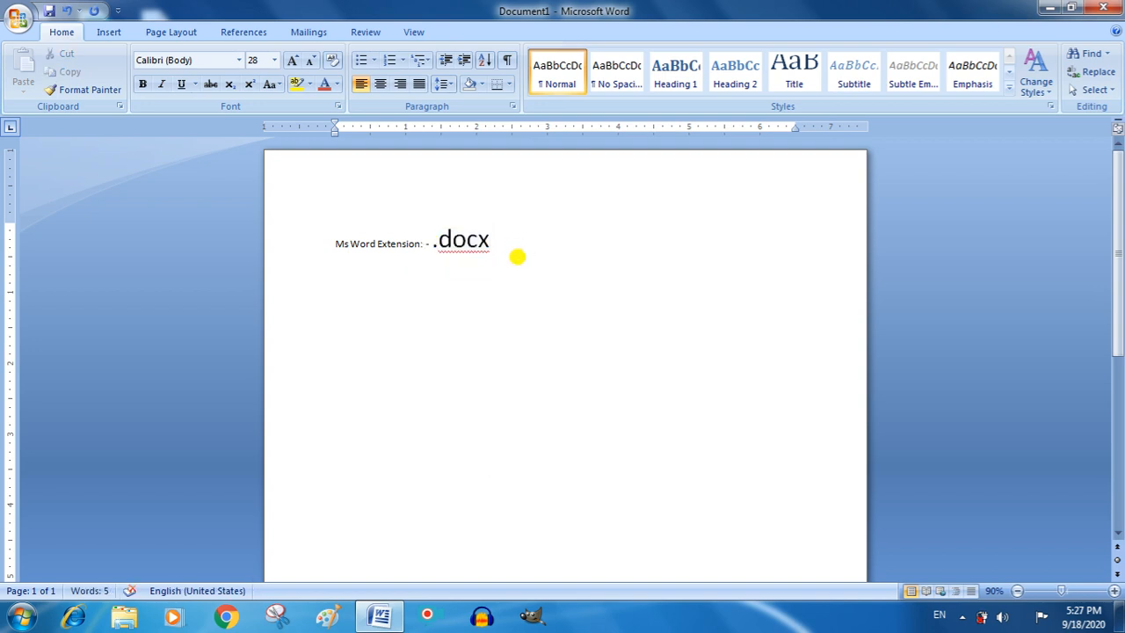
pyautogui.write('Ms Word ')
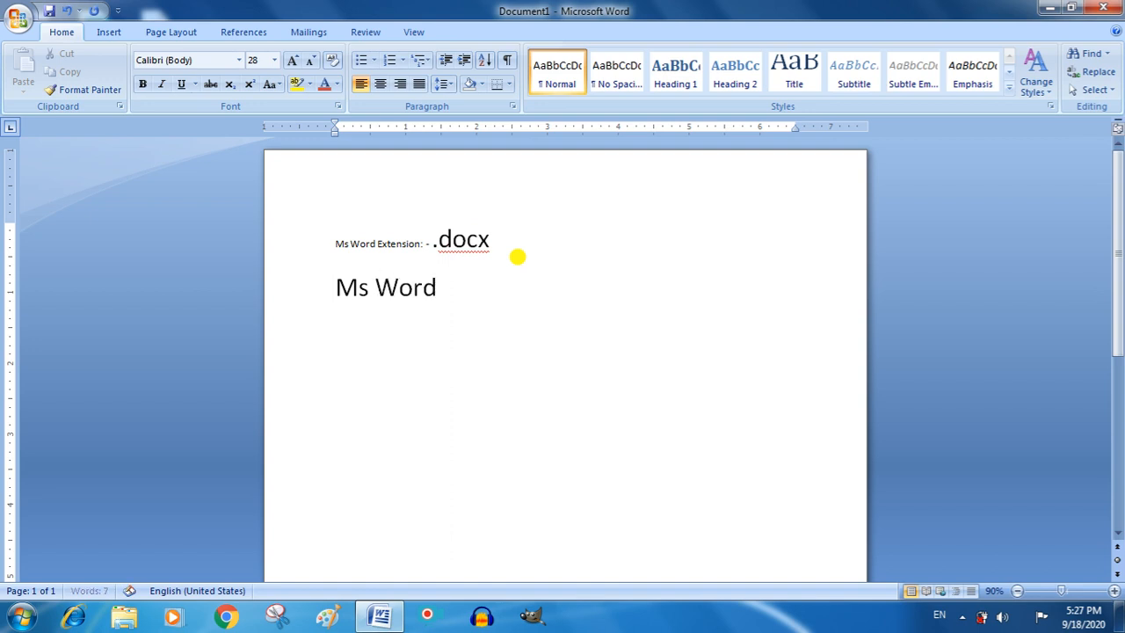
pyautogui.write('2003')
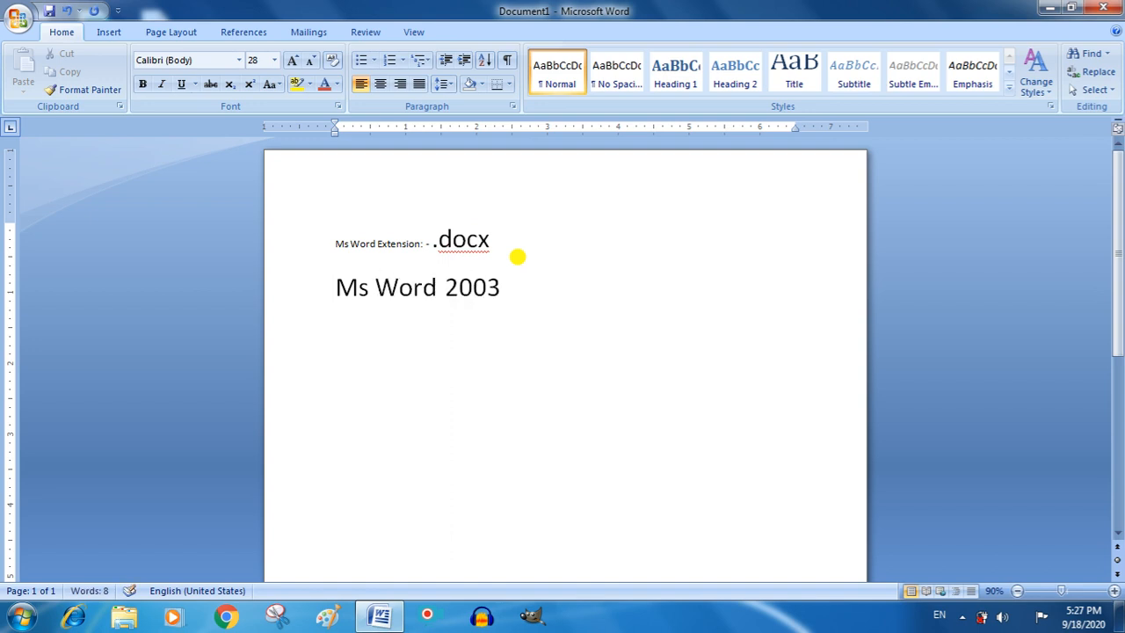
pyautogui.write('- .doc')
pyautogui.press('Return')
# - Enter "Ms word 2007,2010,2013 - .docx" as the third line of the document
pyautogui.write('Ms')
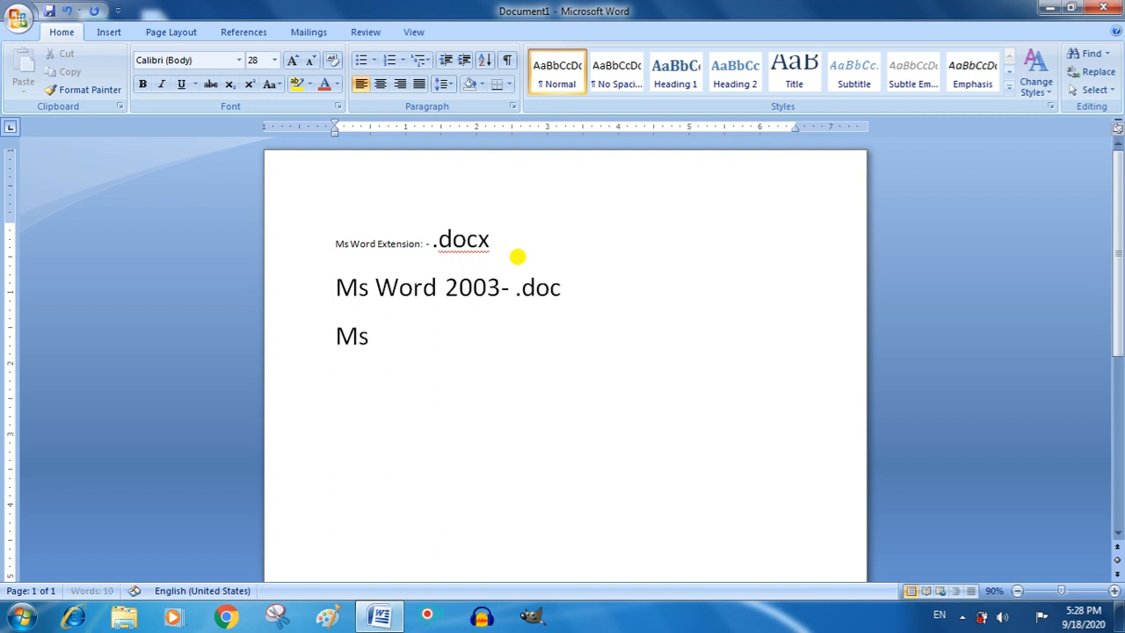
pyautogui.write(' word 200')
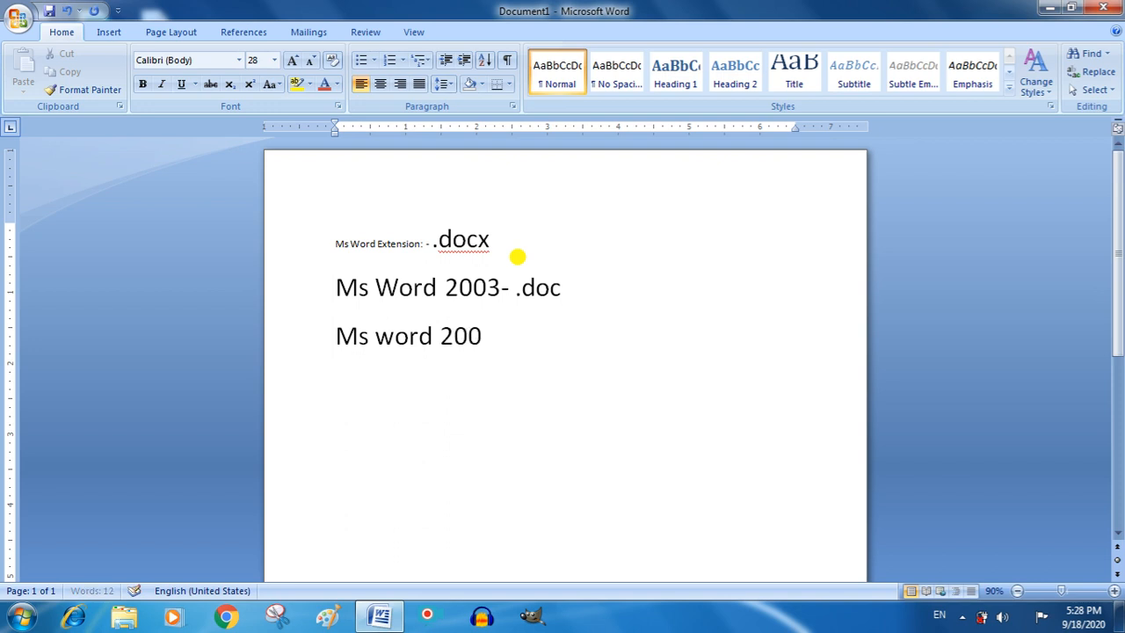
pyautogui.write('7,2010')
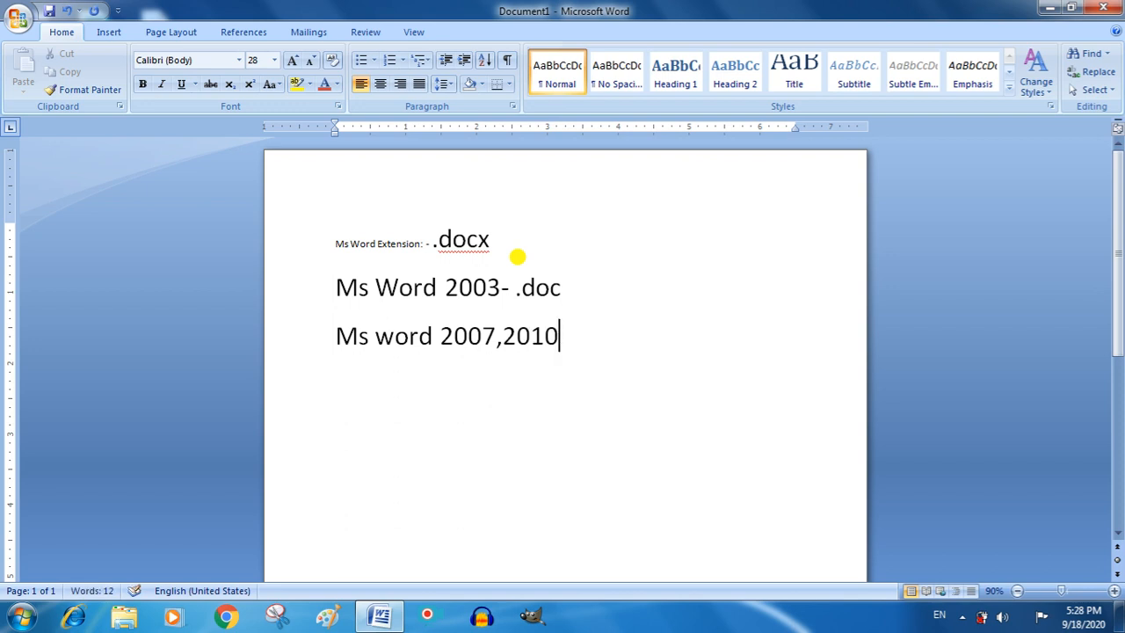
pyautogui.write(',2013 ')
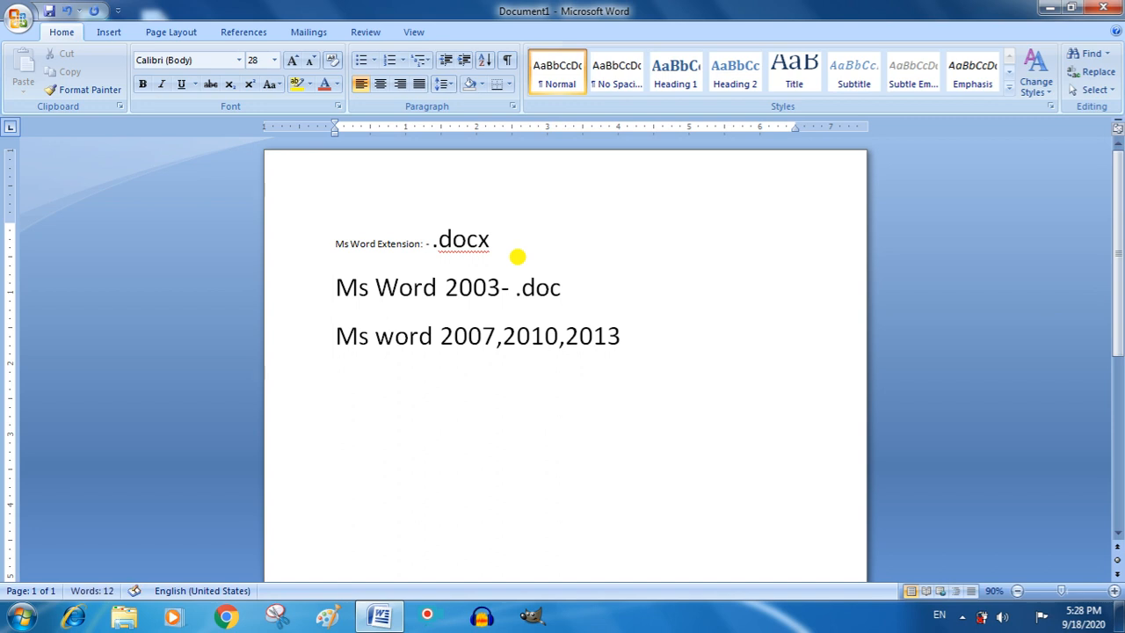
pyautogui.write('- .docx')
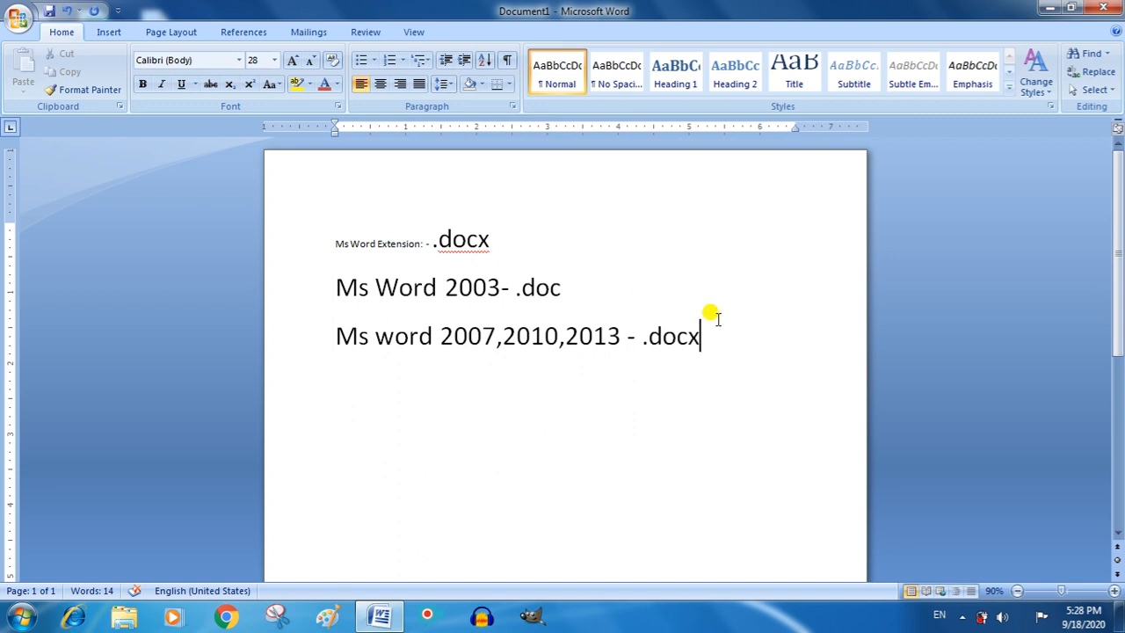
# - Delete all text in the document and keep the current Windows color scheme without showing the performance message again
pyautogui.moveTo(712, 323); pyautogui.dragTo(334, 244)
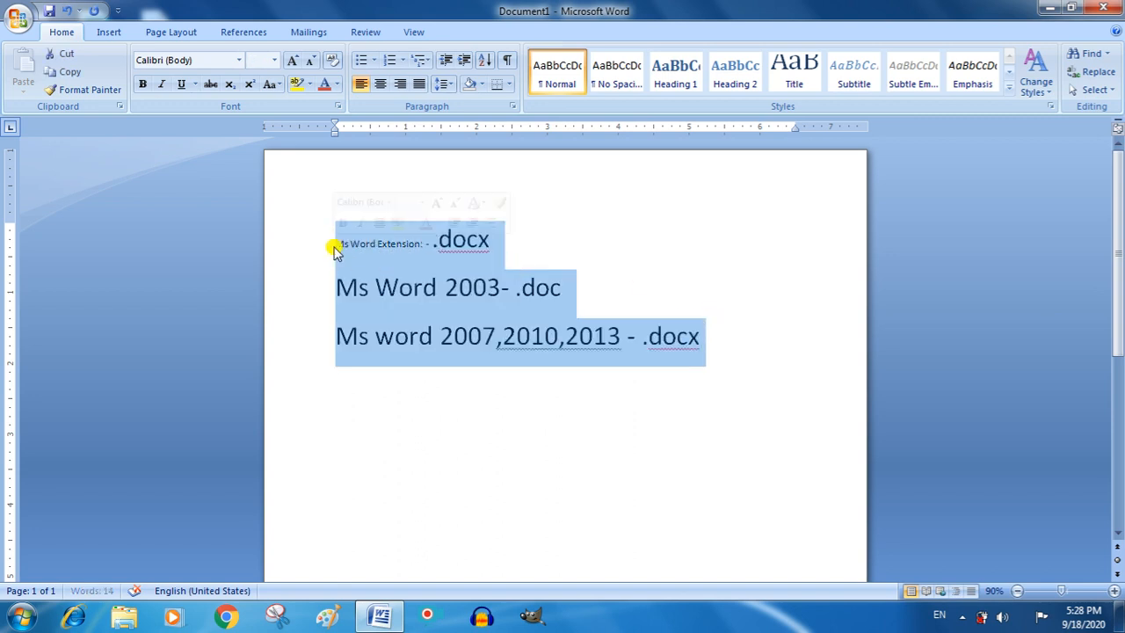
pyautogui.press('Delete')
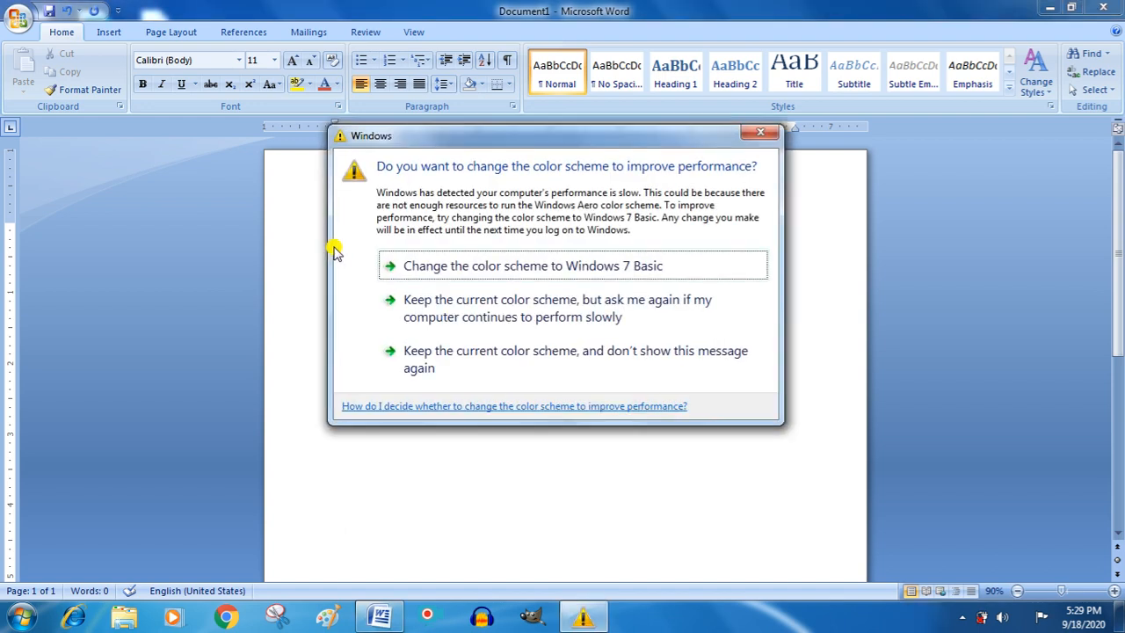
pyautogui.click(465, 344)
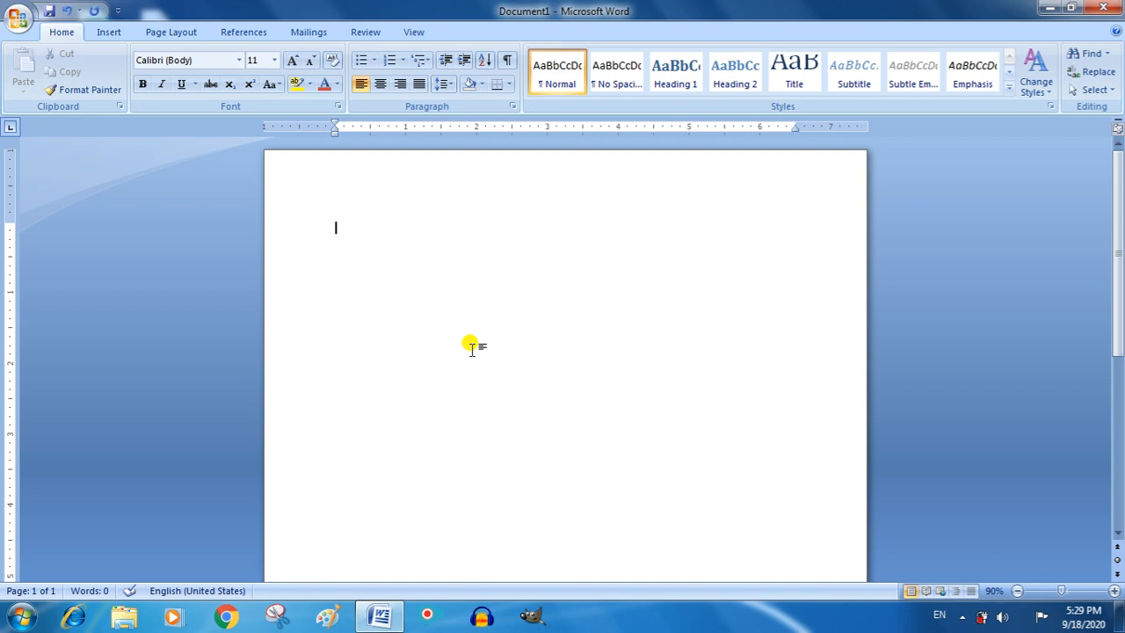
# - Generate sample paragraphs in the empty document with =rand()
pyautogui.write('4')
pyautogui.press('BackSpace')
pyautogui.write('=rand()')
pyautogui.press('Return')
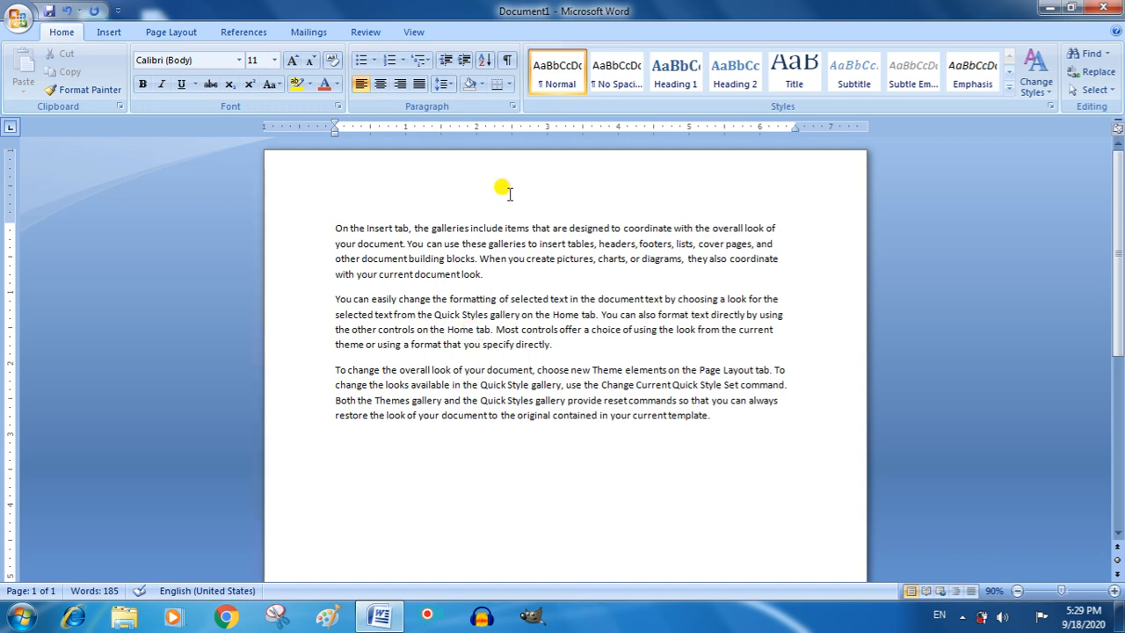
# - Insert the title line "Computer Fundament" above the first sample paragraph
pyautogui.click(334, 228)
pyautogui.press('Return')
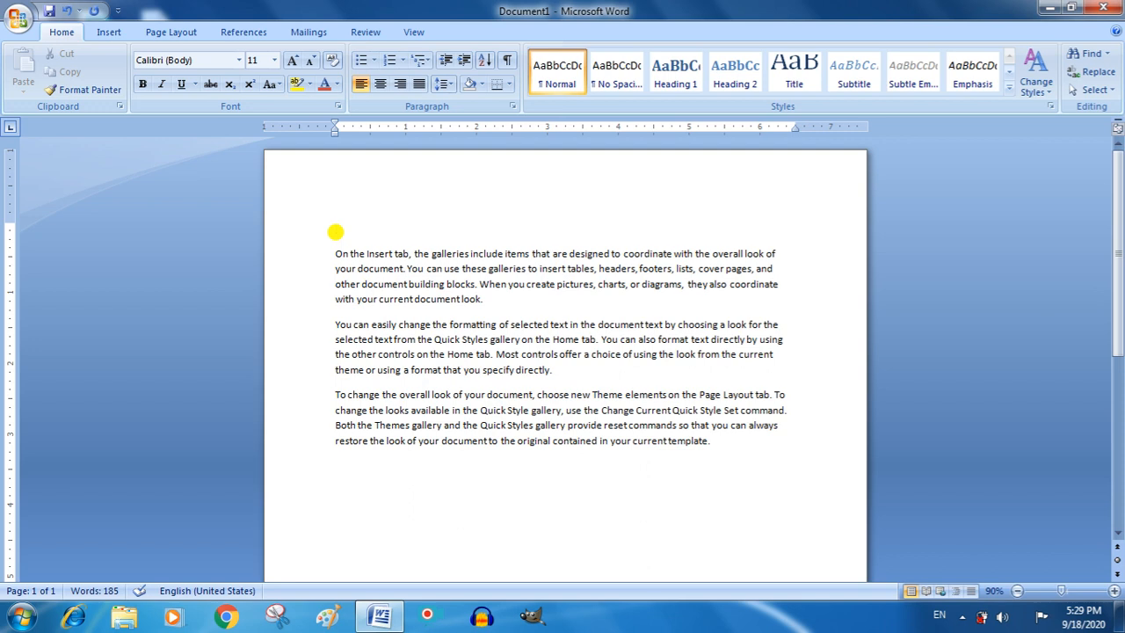
pyautogui.write('Computer Fundament')
# - Set the title "Computer Fundament" to font size 36
pyautogui.moveTo(430, 221); pyautogui.dragTo(343, 231)
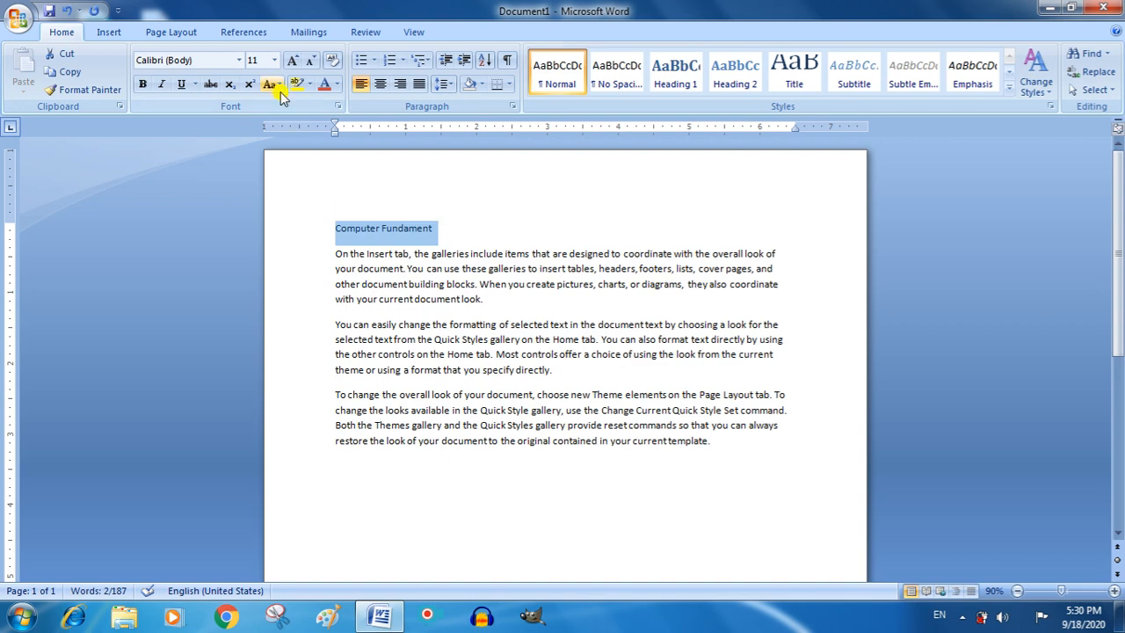
pyautogui.click(274, 60)
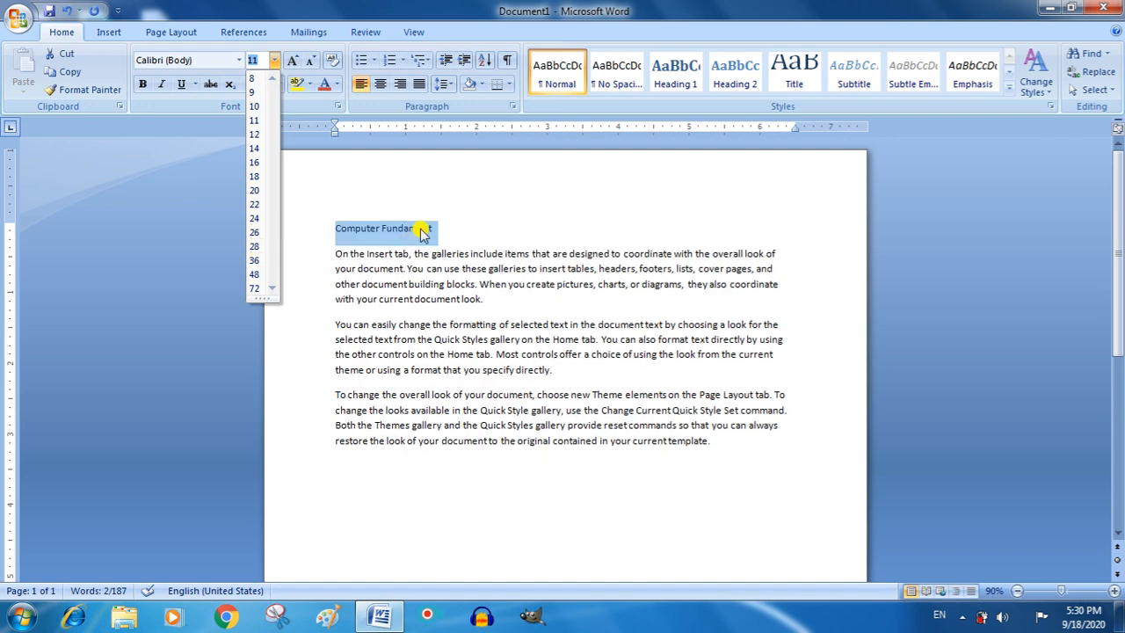
pyautogui.click(255, 261)
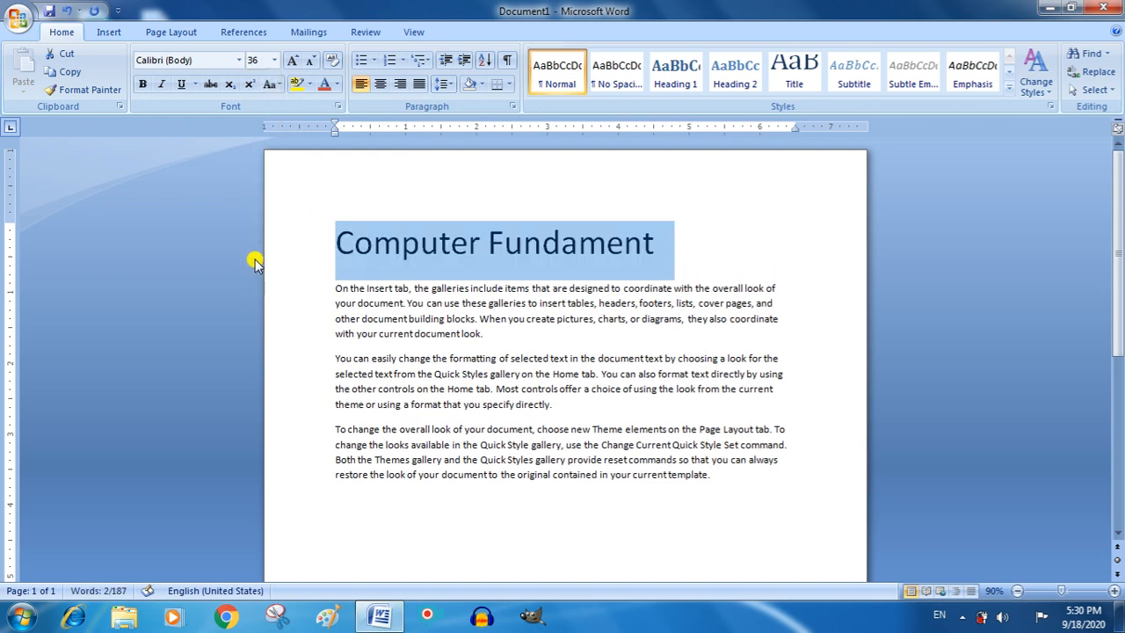
pyautogui.click(242, 58)
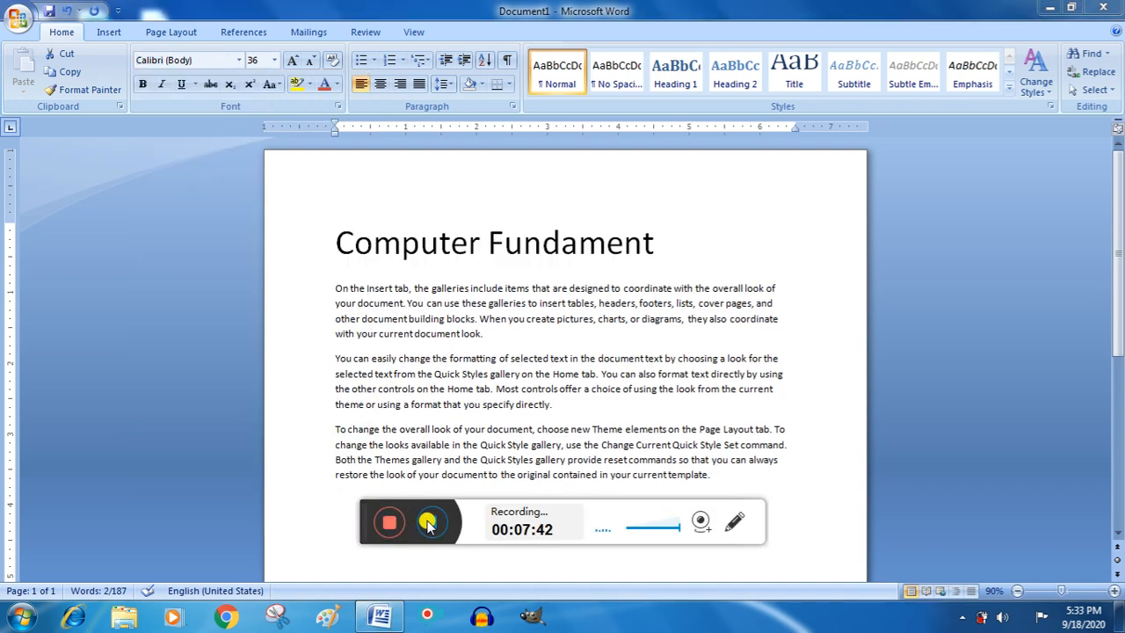
pyautogui.click(236, 65)
pyautogui.click(236, 66)
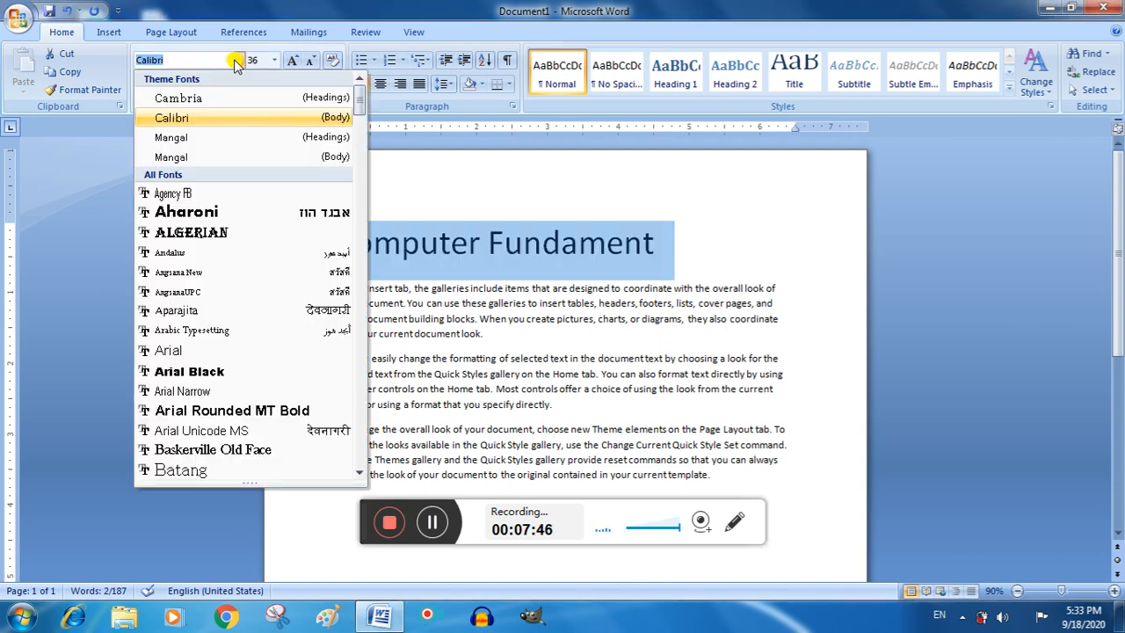
pyautogui.click(235, 60)
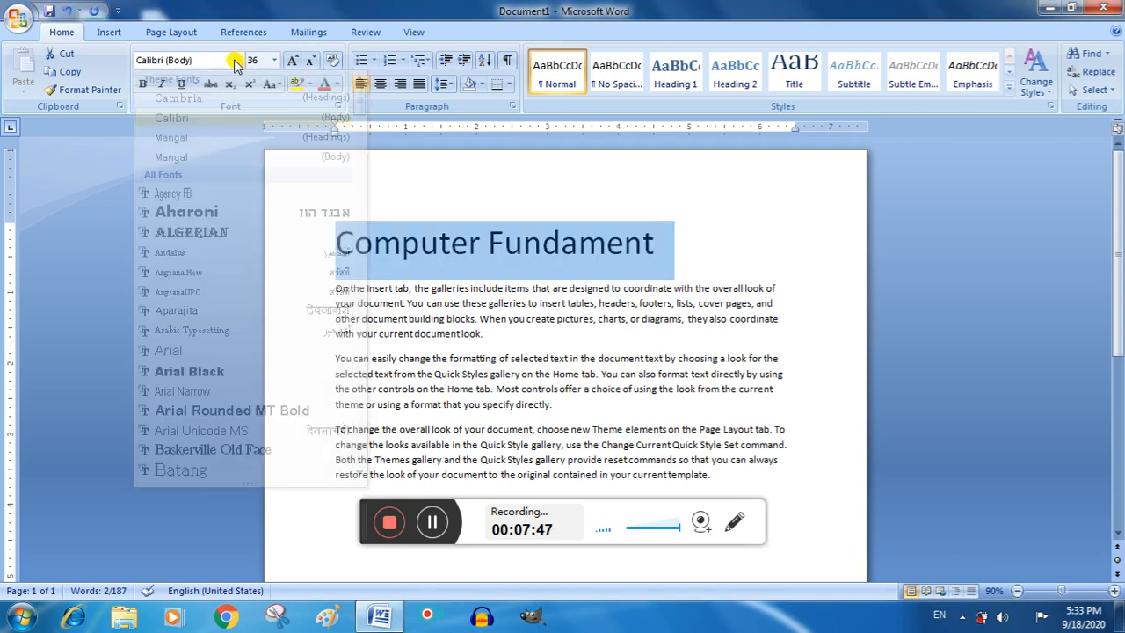
# - Apply the Aharoni font to the word "Computer" in the title, leaving the insertion point in "Fundament"
pyautogui.click(366, 192)
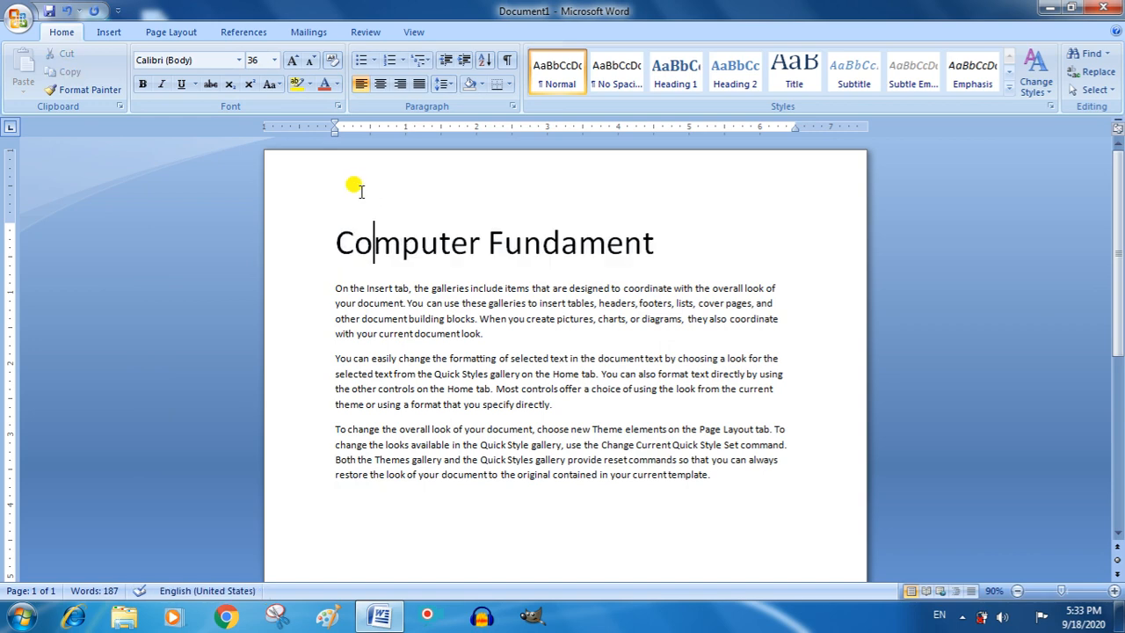
pyautogui.click(239, 60)
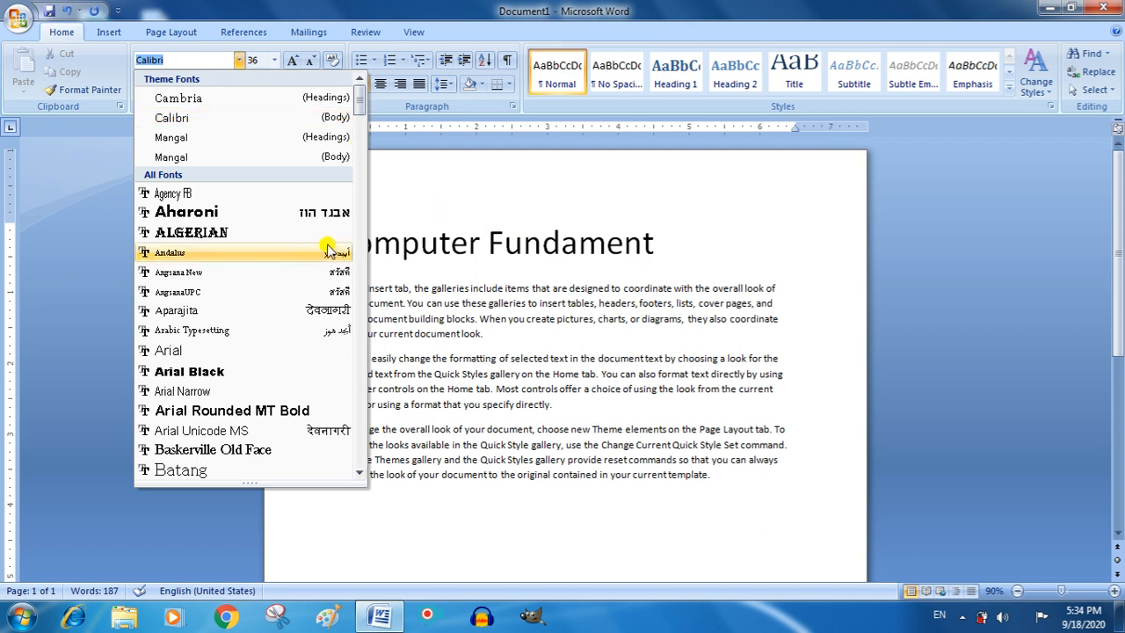
pyautogui.click(263, 214)
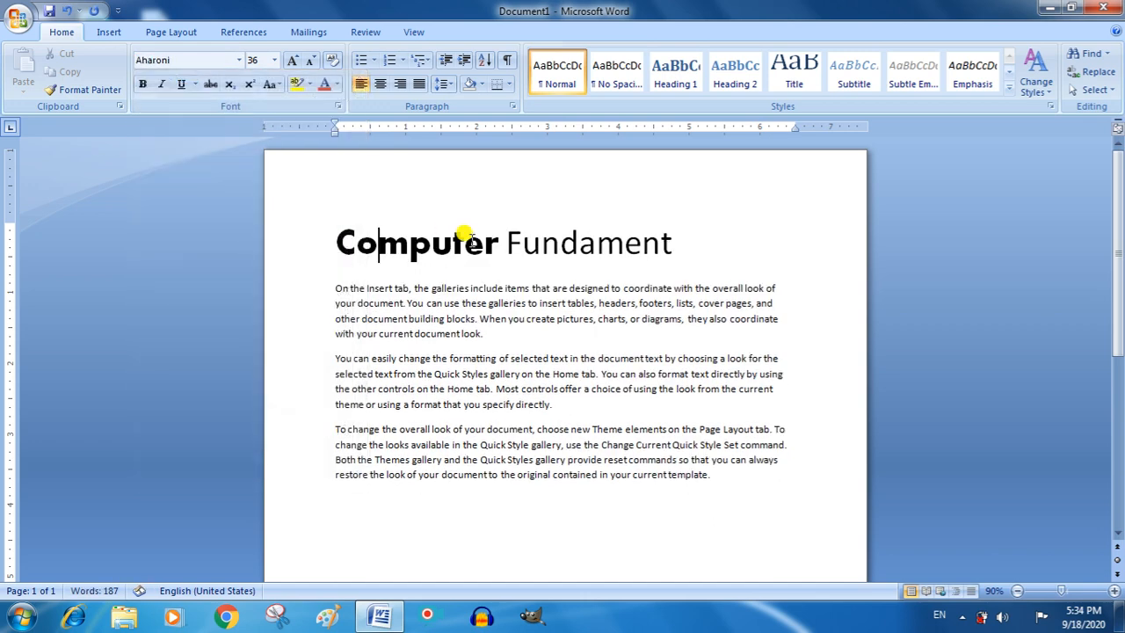
pyautogui.click(524, 249)
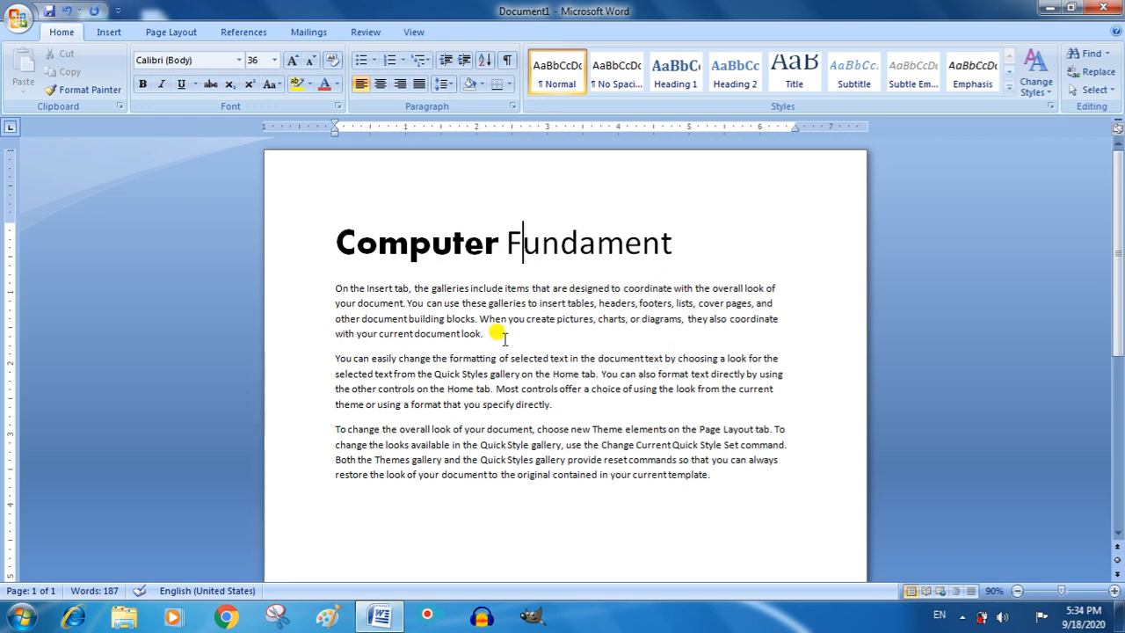
# - Enlarge the three body paragraphs below the title to font size 14
pyautogui.moveTo(710, 473); pyautogui.dragTo(336, 287)
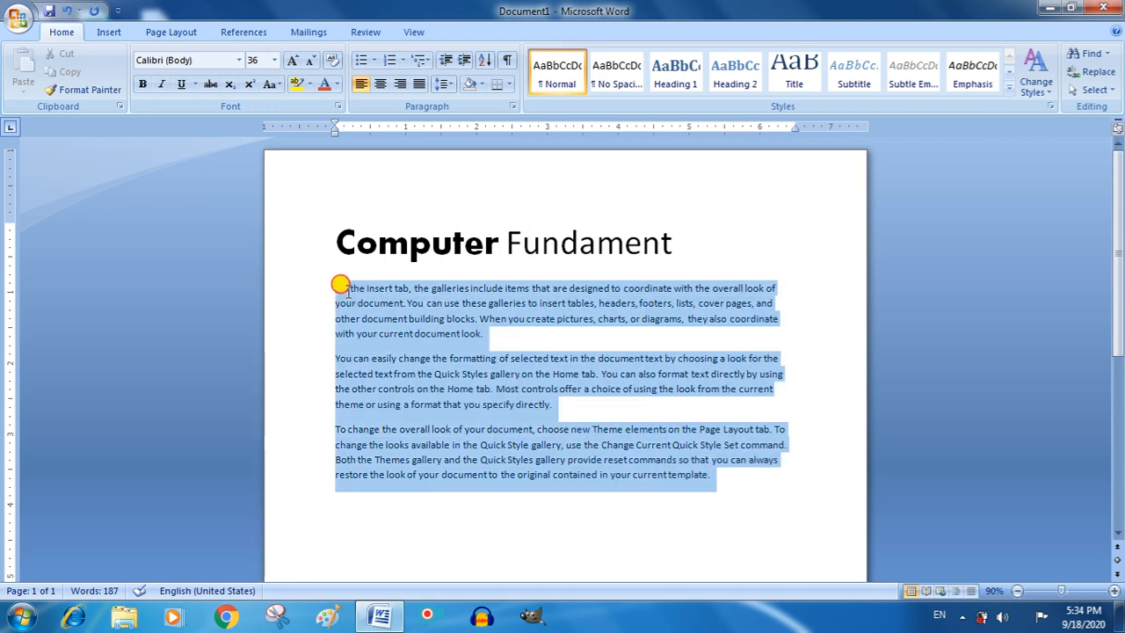
pyautogui.click(294, 60)
pyautogui.click(294, 60)
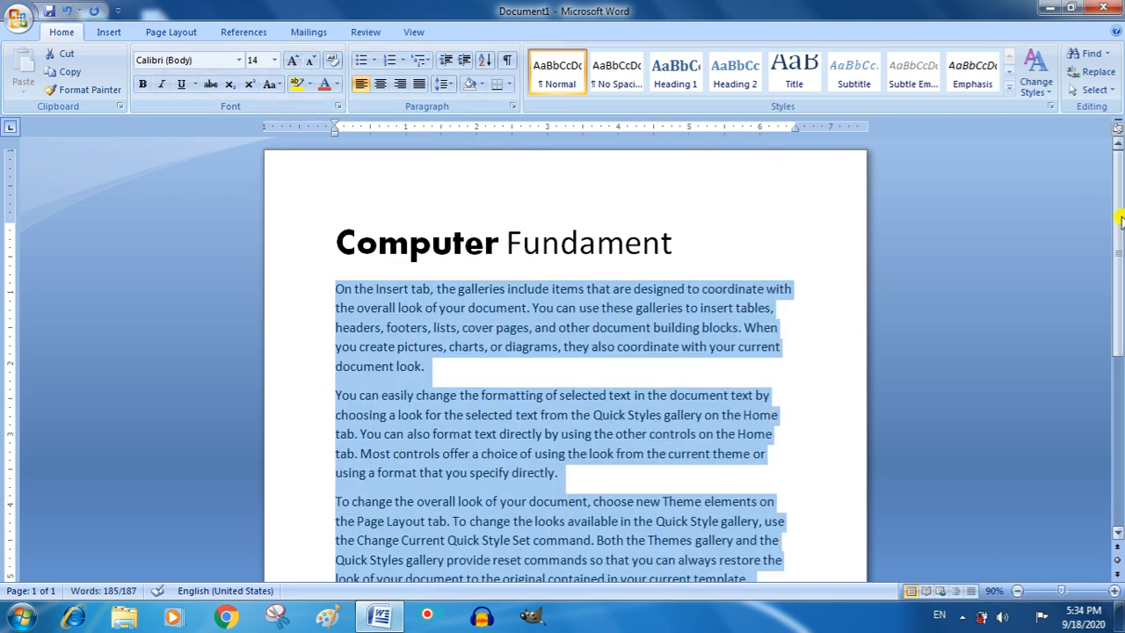
# - Underline the title "Computer Fundament" with a single line and set the underline color to standard red
pyautogui.scroll(-1, 879, 188)
pyautogui.moveTo(698, 188); pyautogui.dragTo(347, 187)
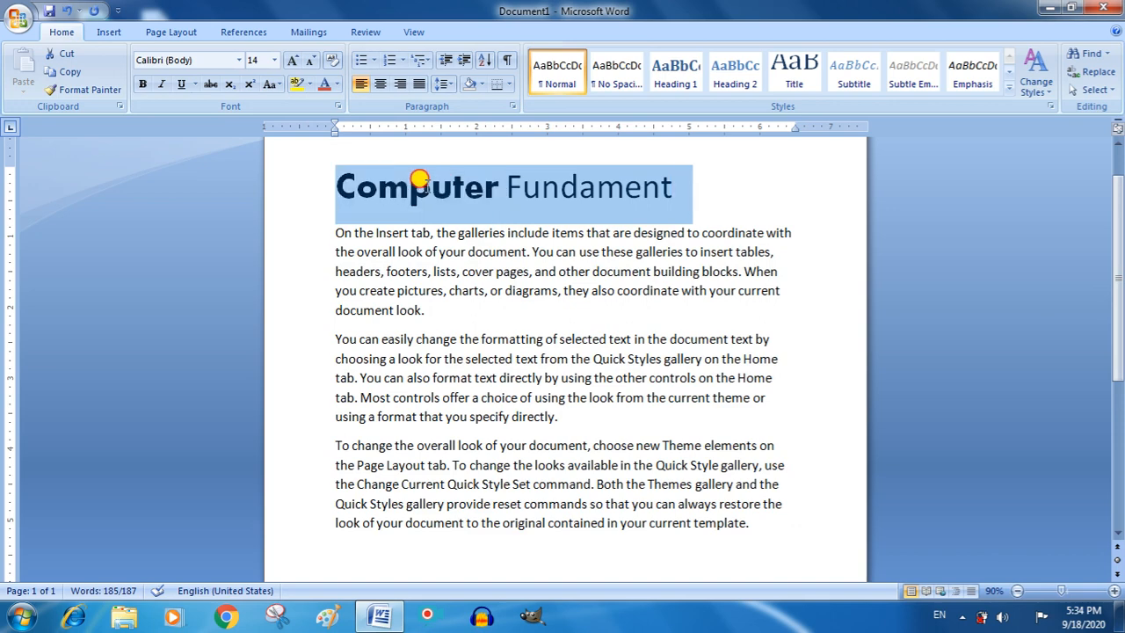
pyautogui.click(182, 86)
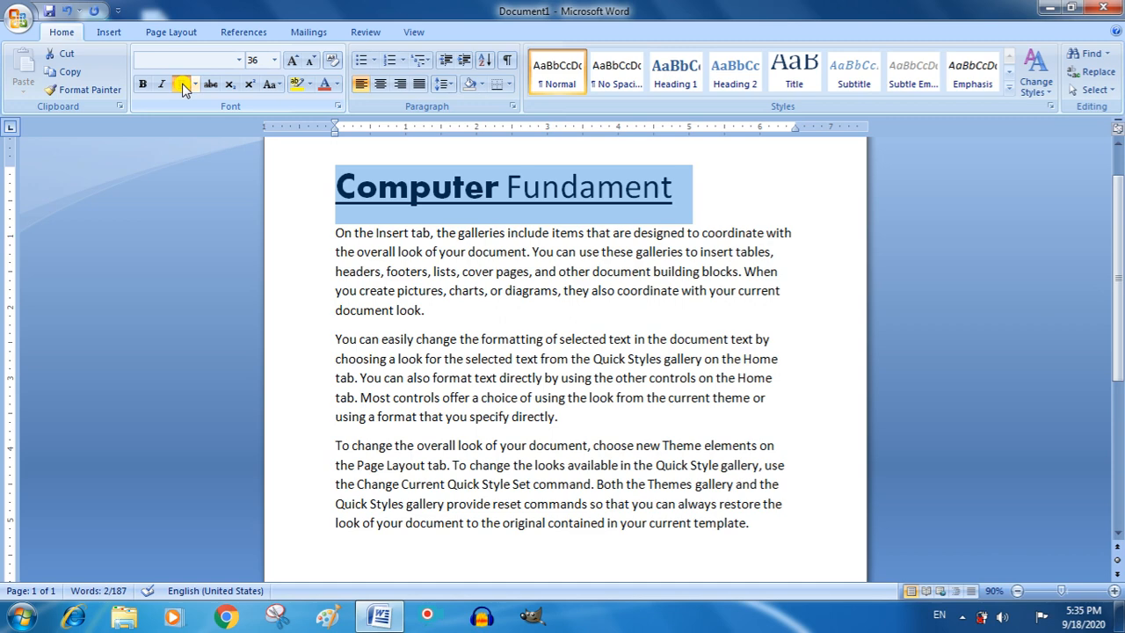
pyautogui.click(194, 85)
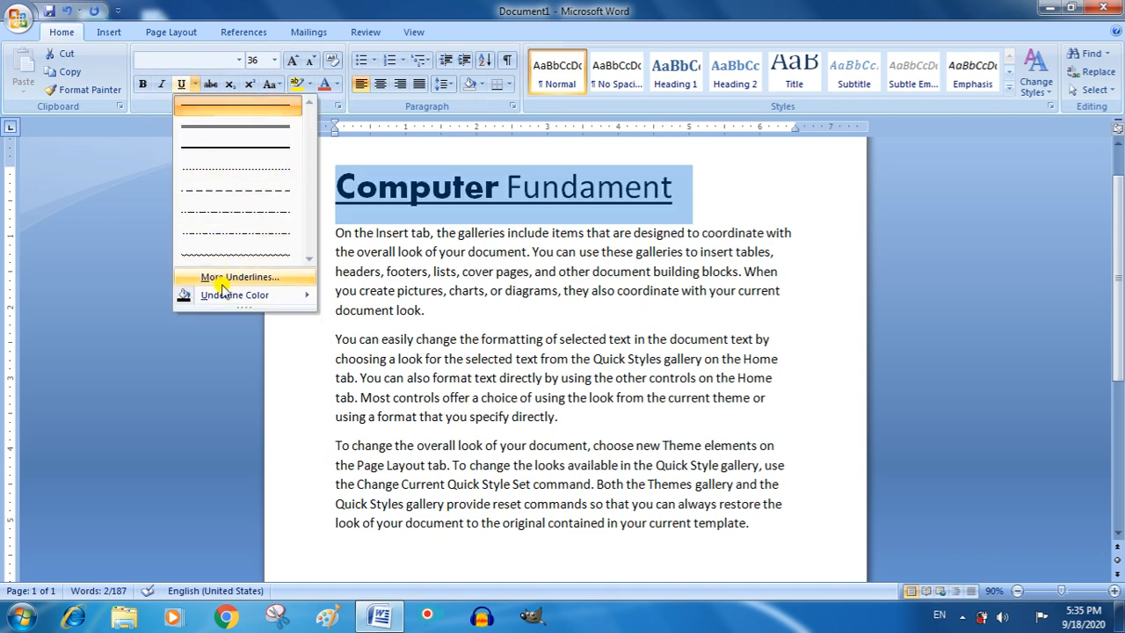
pyautogui.moveTo(210, 295)
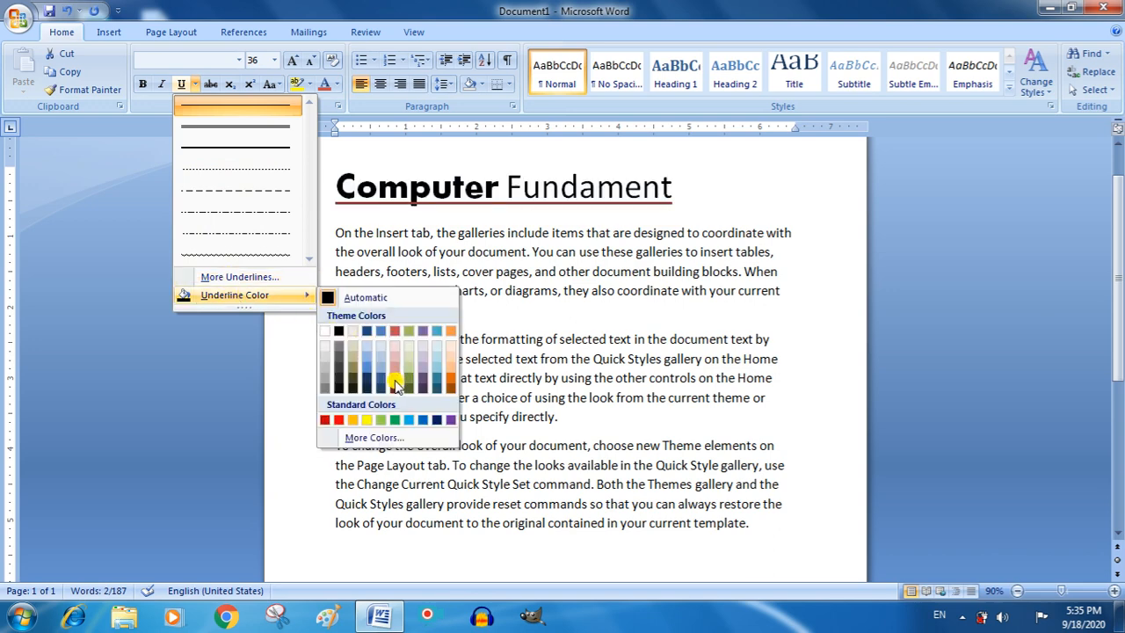
pyautogui.click(339, 420)
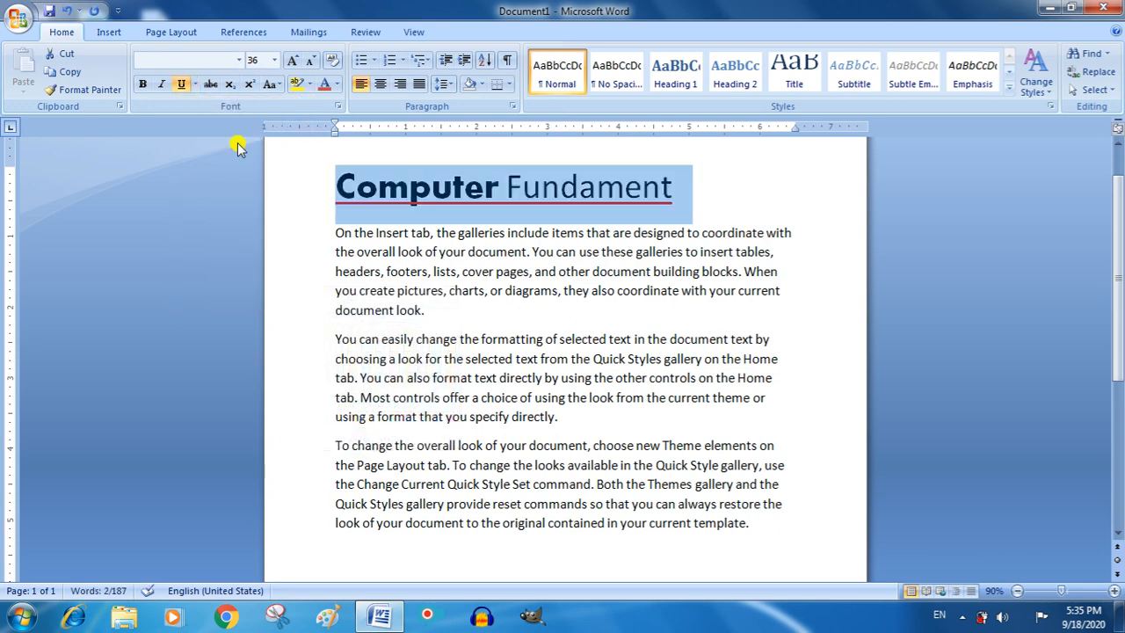
# - Change the underline style of the title "Computer Fundament" to a thick dashed line
pyautogui.click(195, 85)
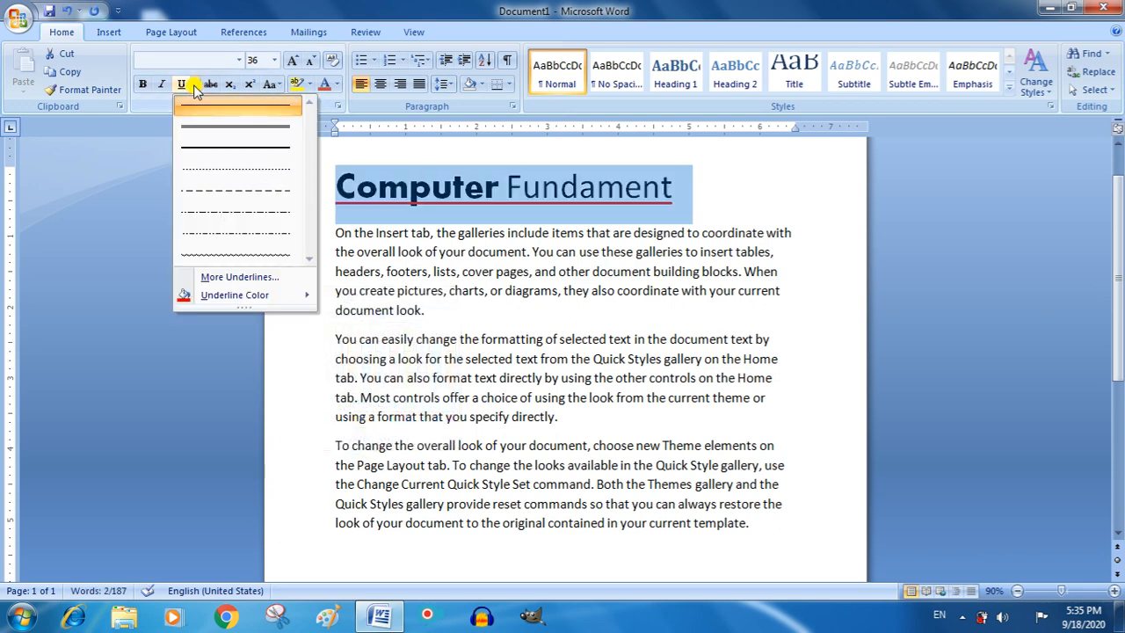
pyautogui.click(239, 277)
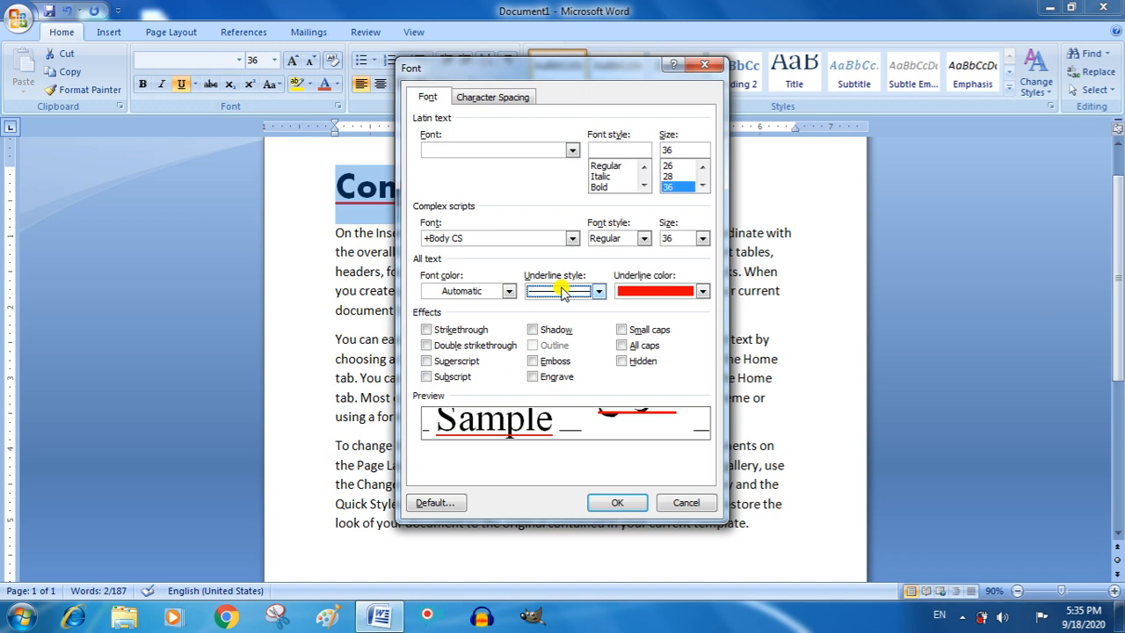
pyautogui.click(598, 291)
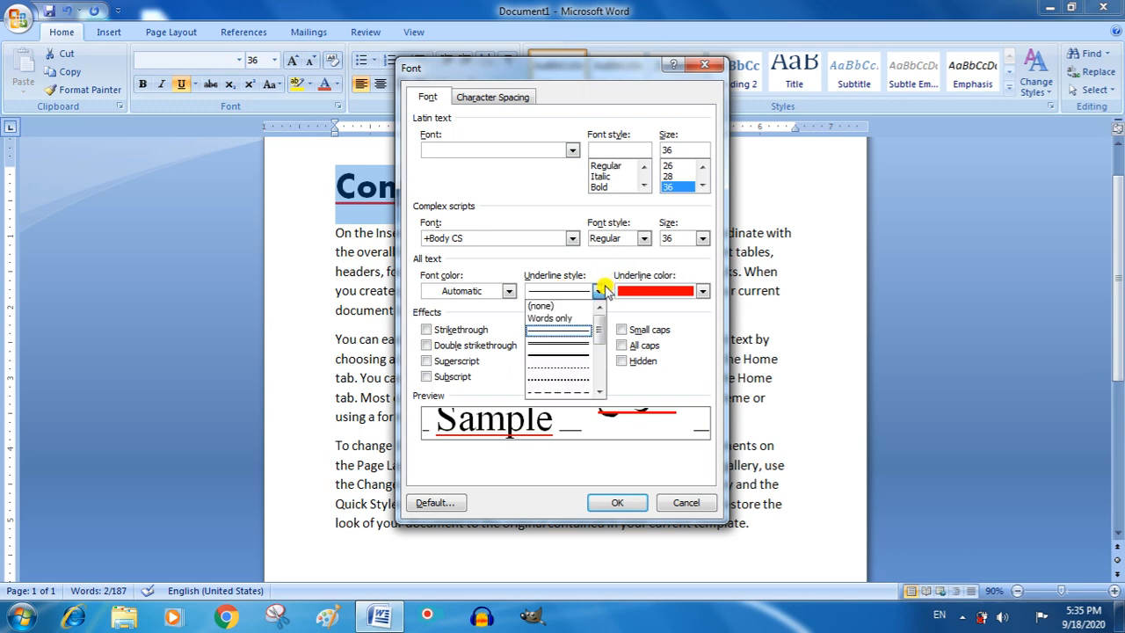
pyautogui.moveTo(598, 321); pyautogui.dragTo(594, 350)
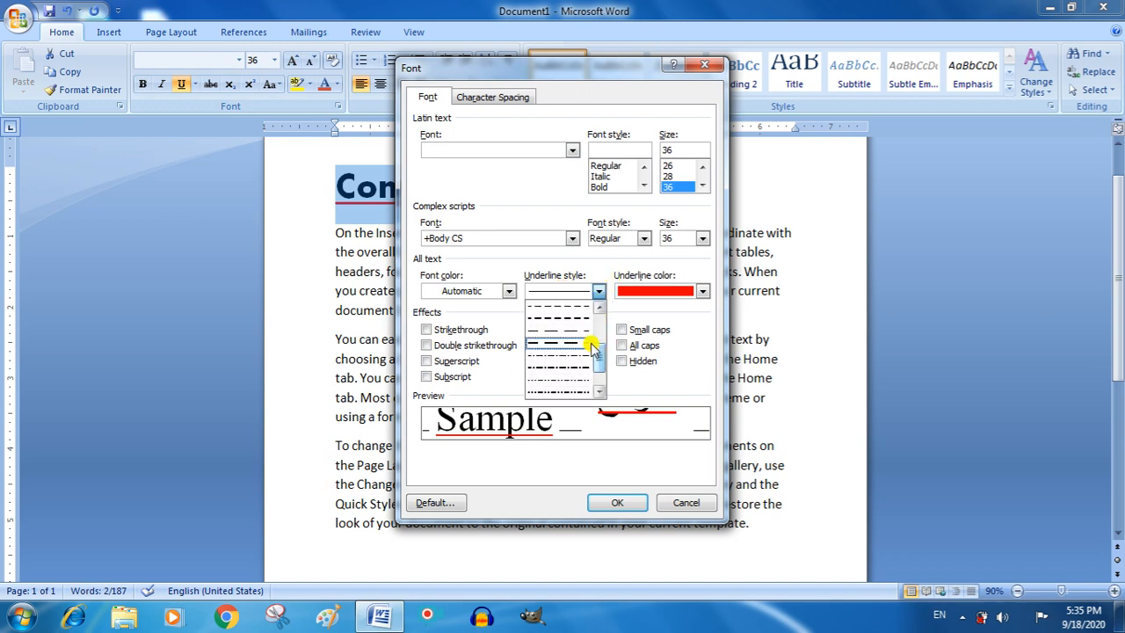
pyautogui.click(581, 319)
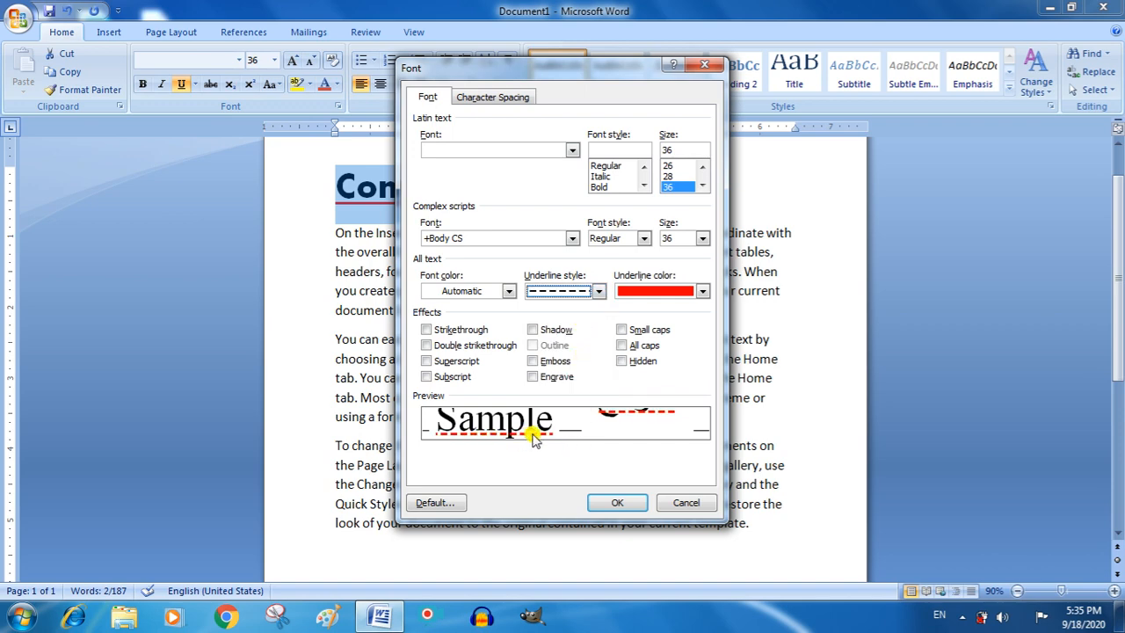
pyautogui.click(615, 502)
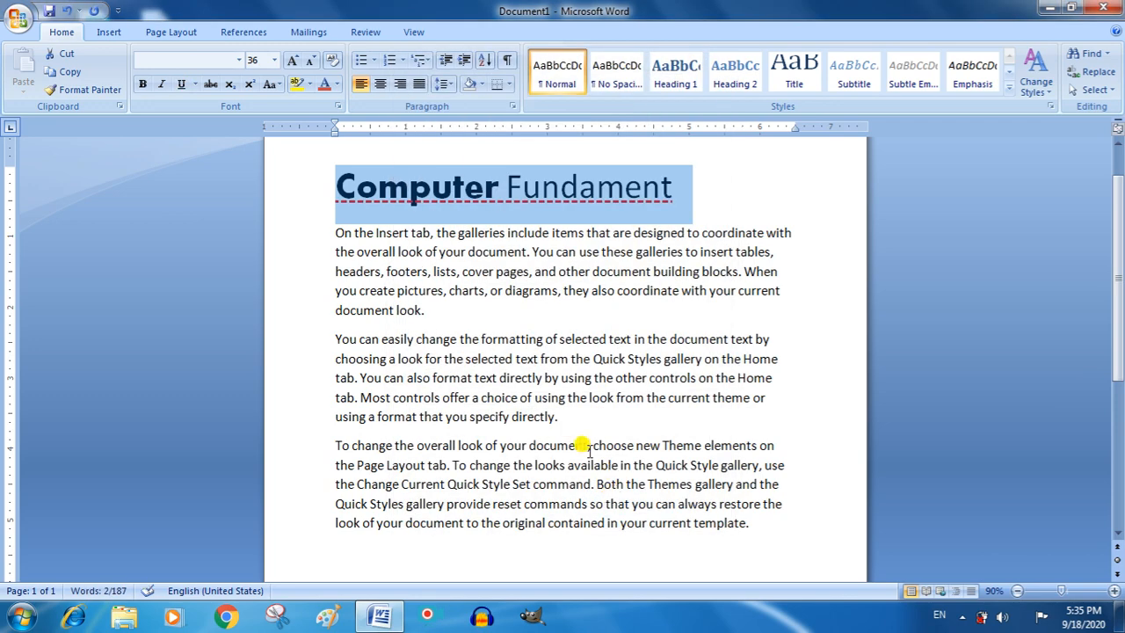
pyautogui.click(564, 378)
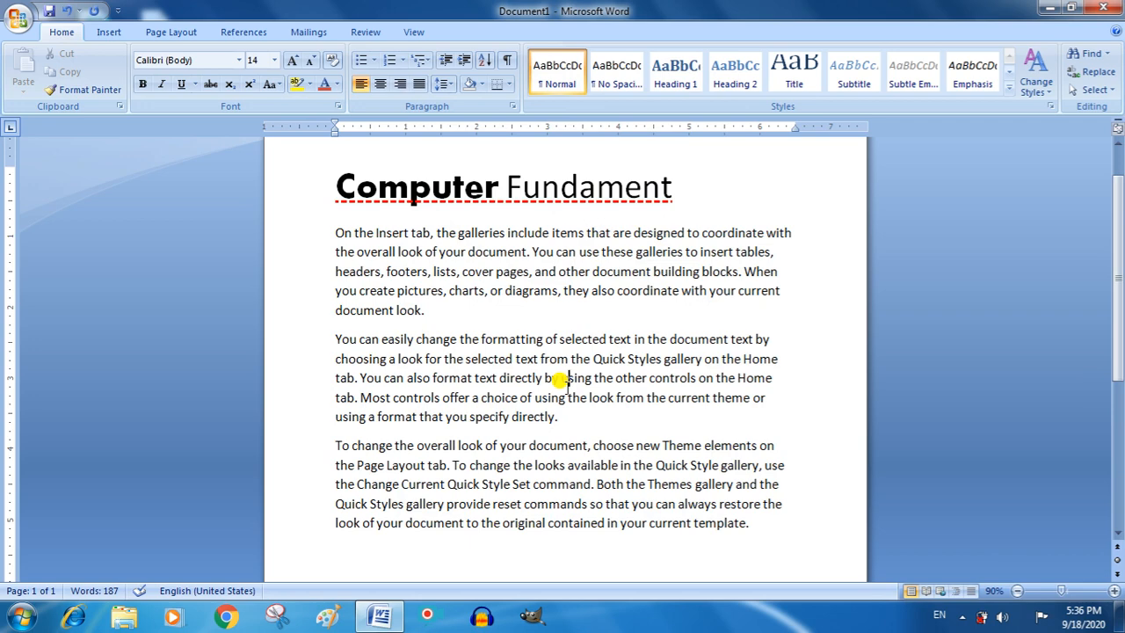
# - Insert a new line reading "Computer Generation" between the first and second body paragraphs
pyautogui.click(483, 322)
pyautogui.press('Return')
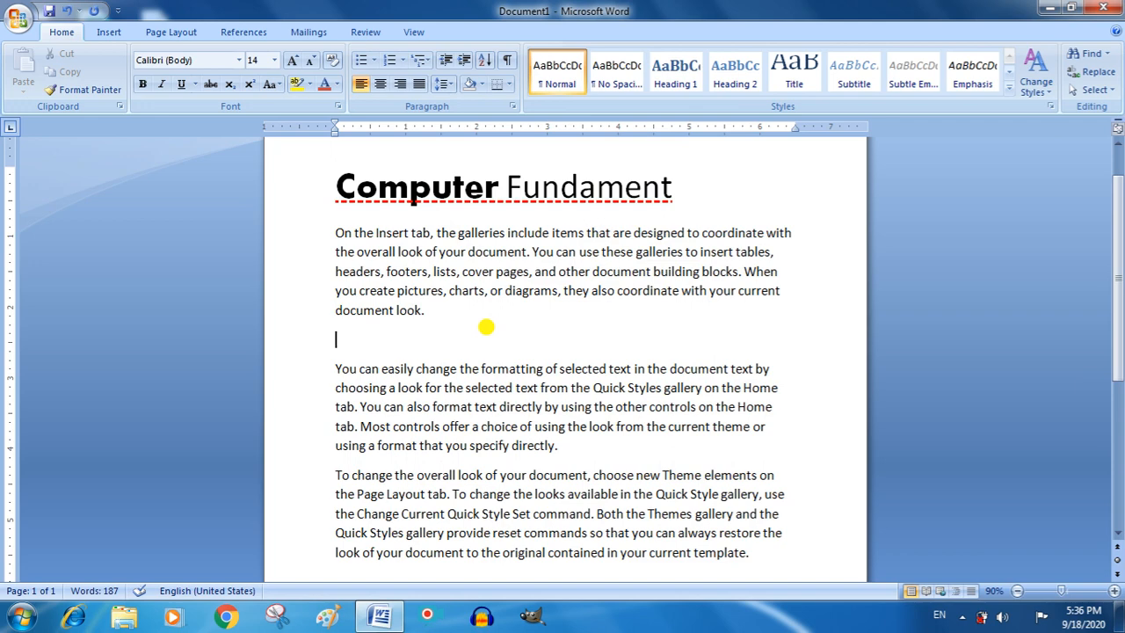
pyautogui.write('Computer Generation')
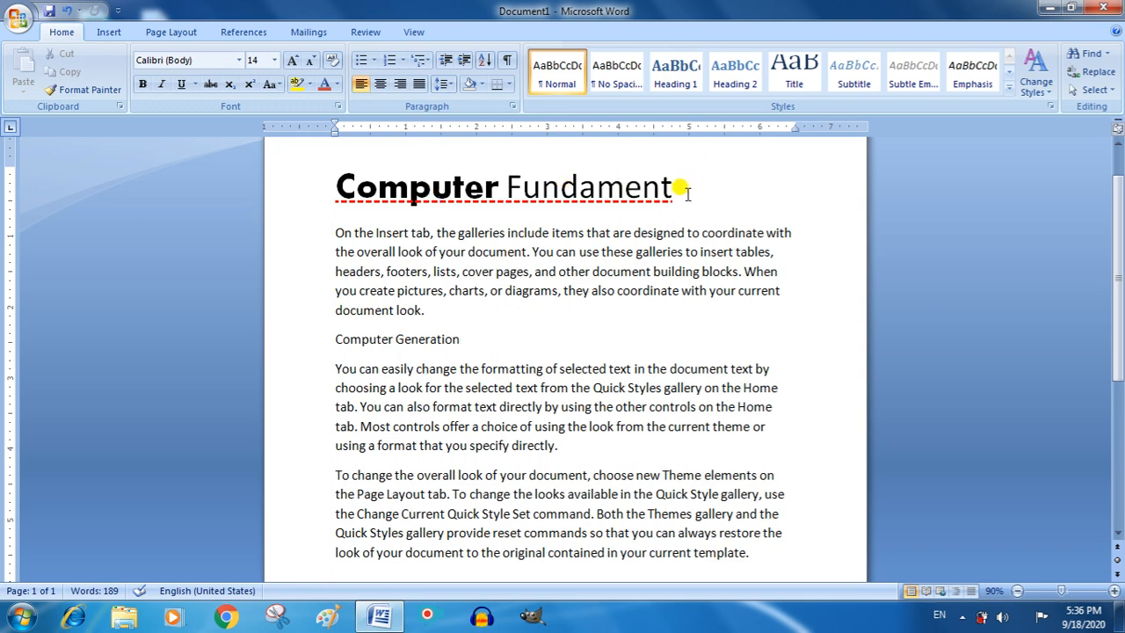
# - Copy the formatting of the title "Computer Fundament" onto the line "Computer Generation" with Format Painter
pyautogui.moveTo(681, 186); pyautogui.dragTo(343, 188)
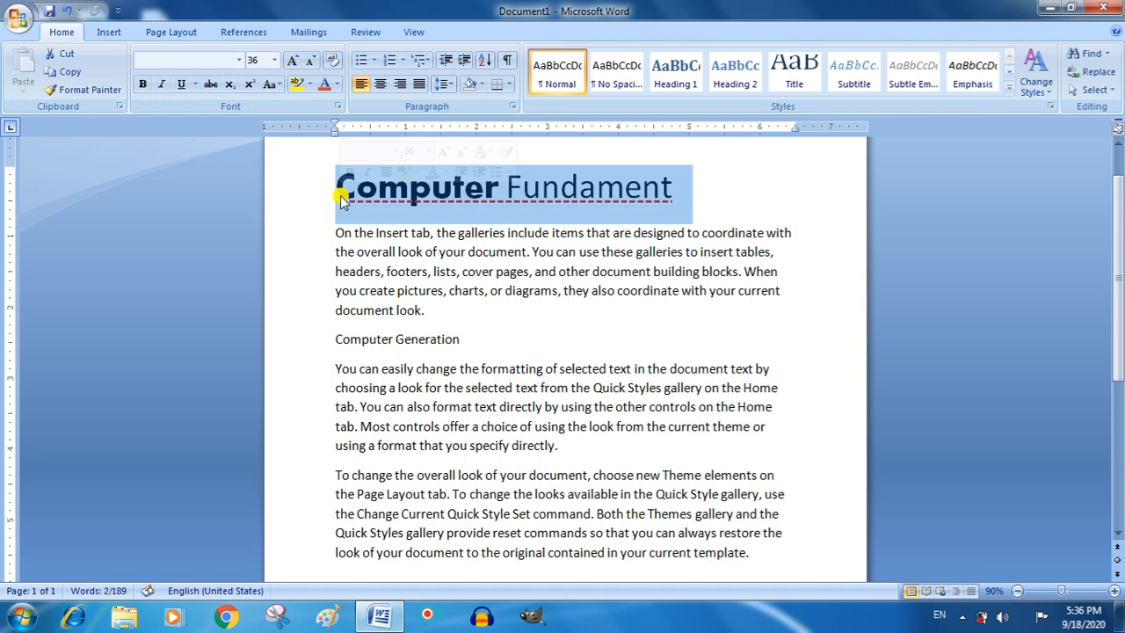
pyautogui.click(112, 89)
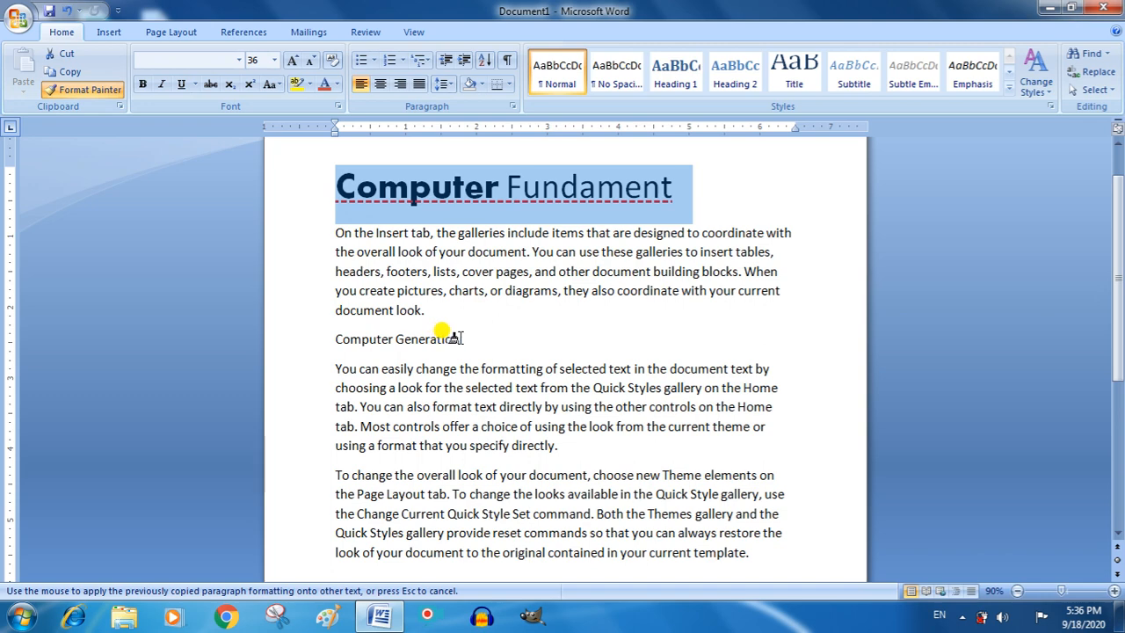
pyautogui.moveTo(457, 338); pyautogui.dragTo(338, 340)
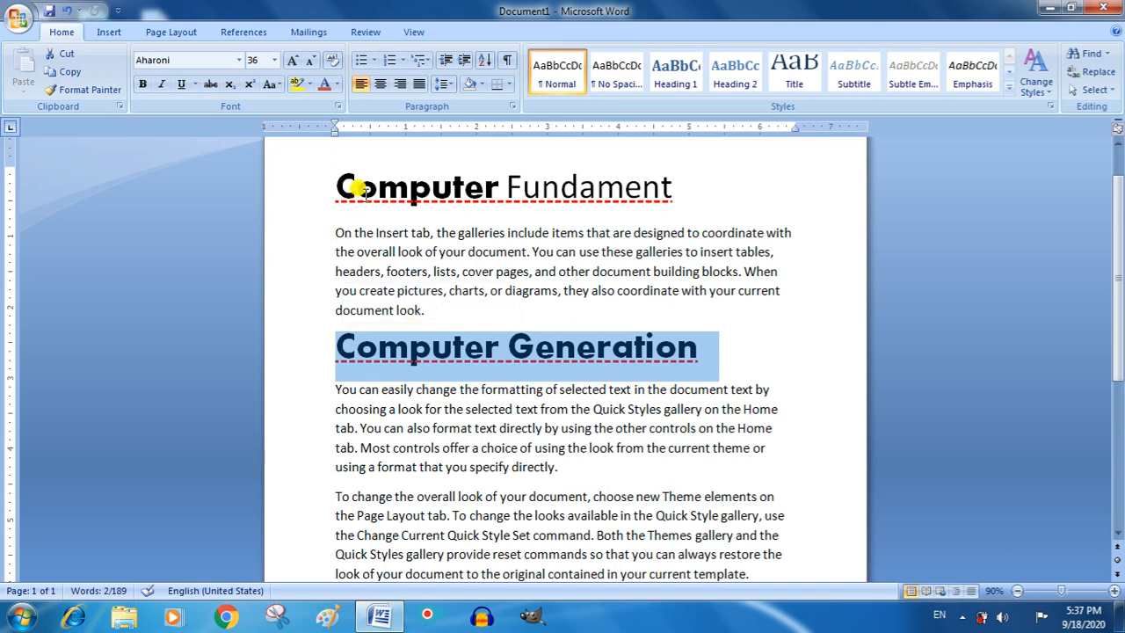
pyautogui.click(411, 428)
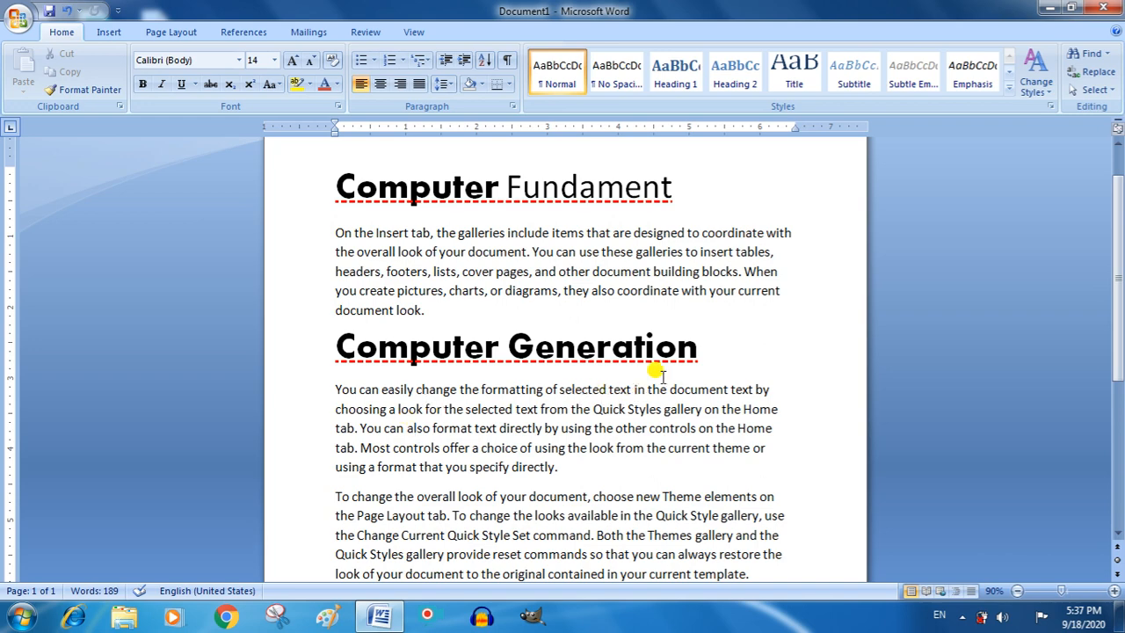
pyautogui.moveTo(703, 345); pyautogui.dragTo(395, 351)
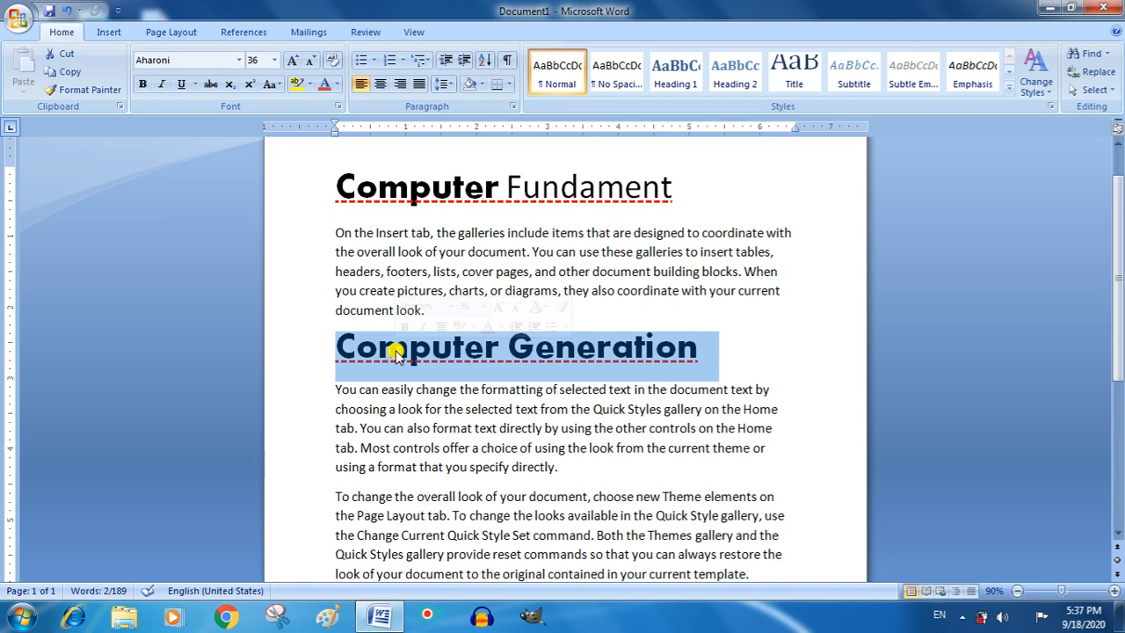
pyautogui.click(736, 316)
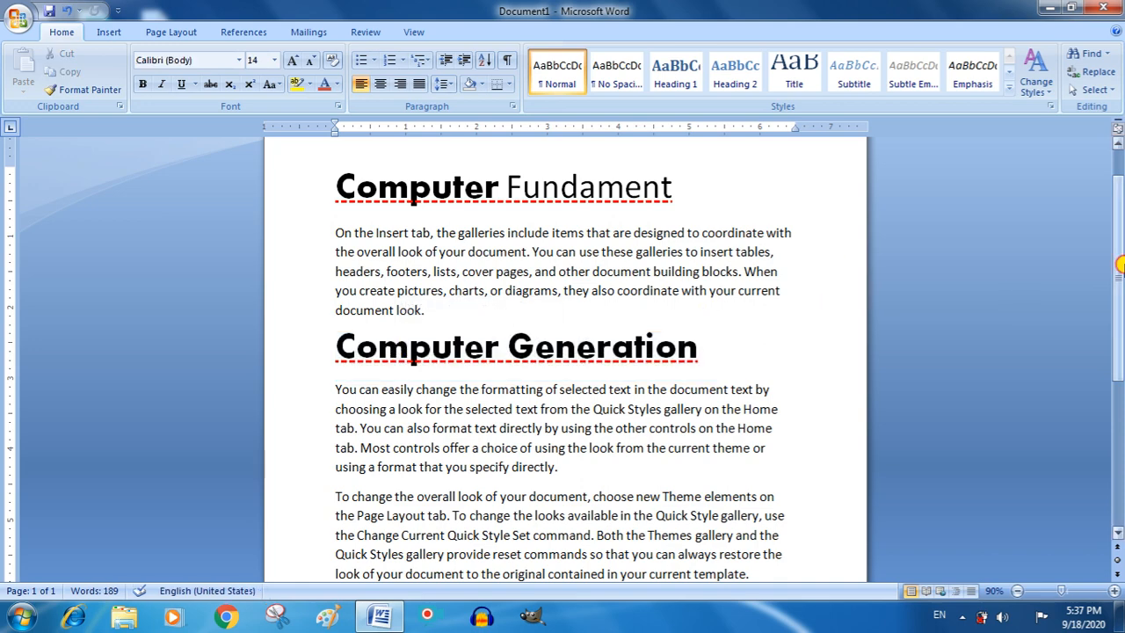
# - Insert a new line reading "First Generation" between the second and third body paragraphs
pyautogui.moveTo(1121, 264); pyautogui.dragTo(1120, 318)
pyautogui.click(644, 360)
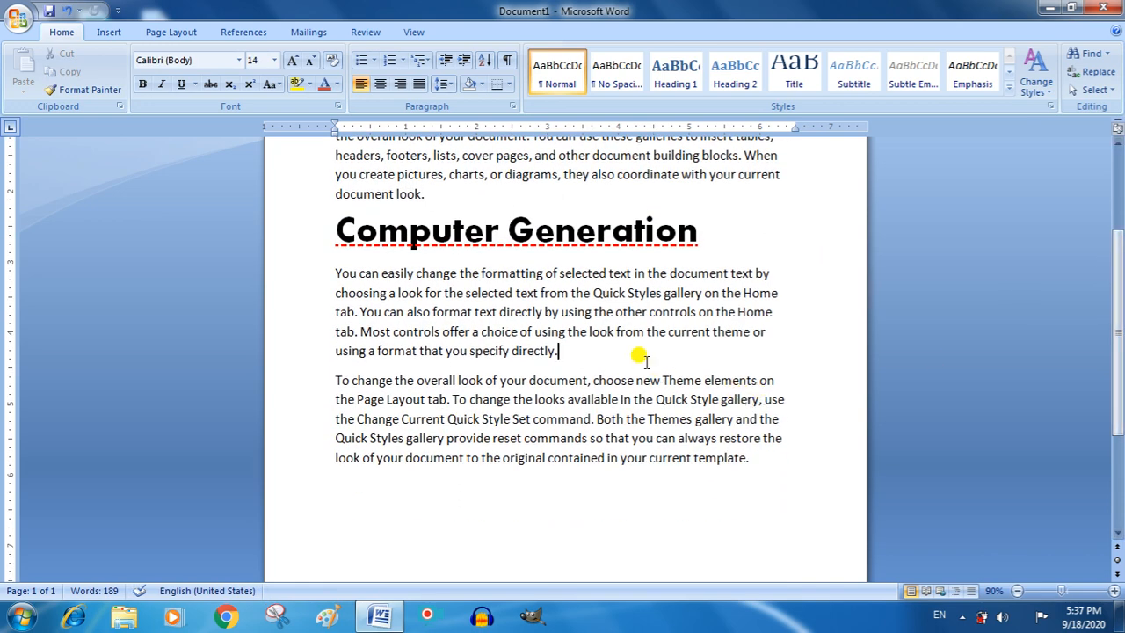
pyautogui.press('Return')
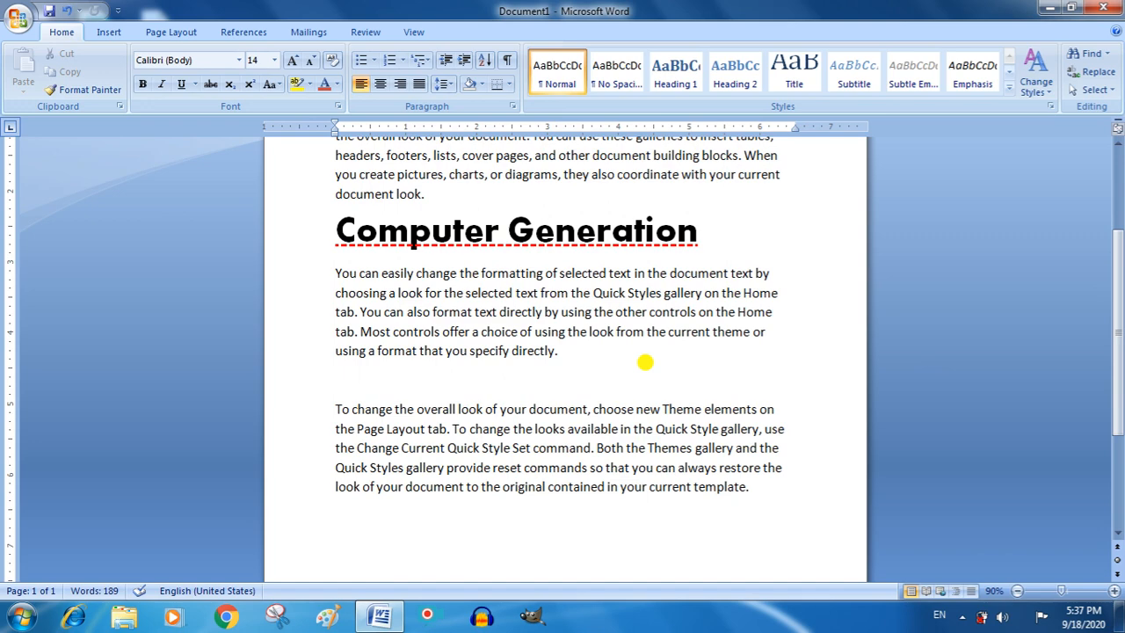
pyautogui.write('First Generation')
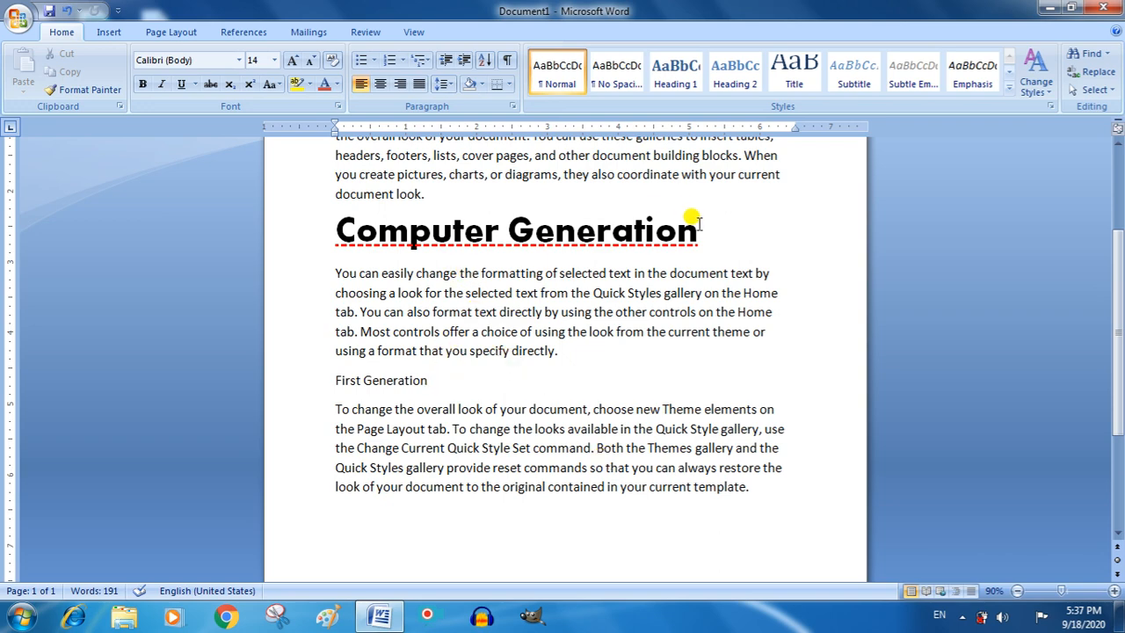
# - Copy the formatting of the "Computer Generation" heading onto the line "First Generation" with Format Painter
pyautogui.moveTo(703, 230); pyautogui.dragTo(343, 231)
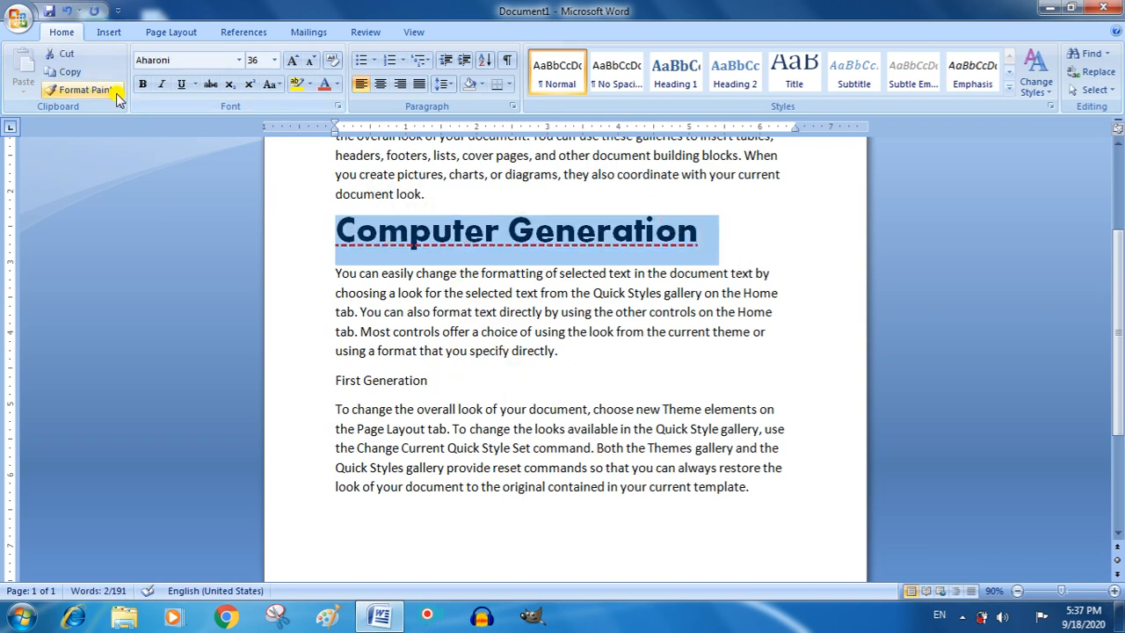
pyautogui.click(87, 89)
pyautogui.moveTo(432, 381); pyautogui.dragTo(341, 384)
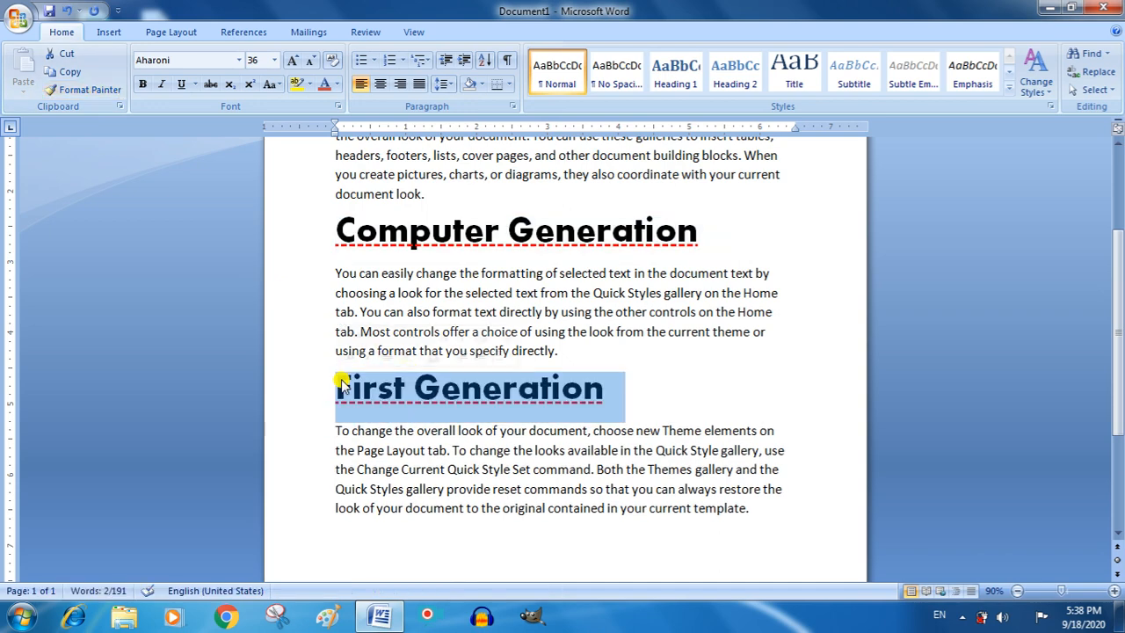
pyautogui.click(638, 388)
# - Set the font color of the "First Generation" heading to a dark aqua theme color and highlight the text in turquoise
pyautogui.moveTo(613, 387); pyautogui.dragTo(366, 384)
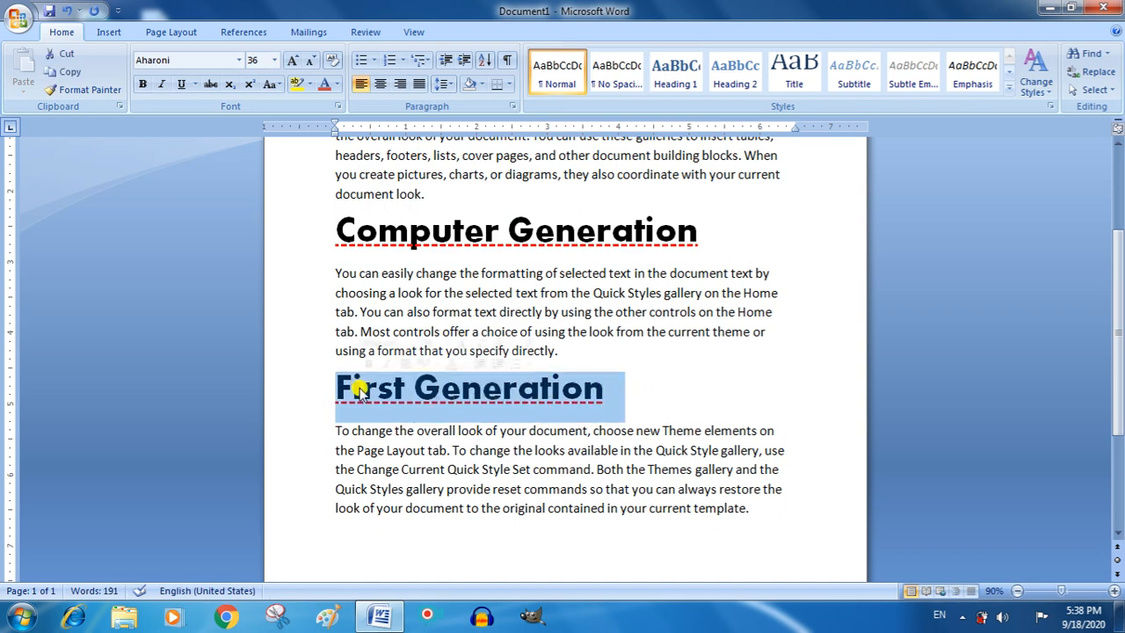
pyautogui.click(338, 85)
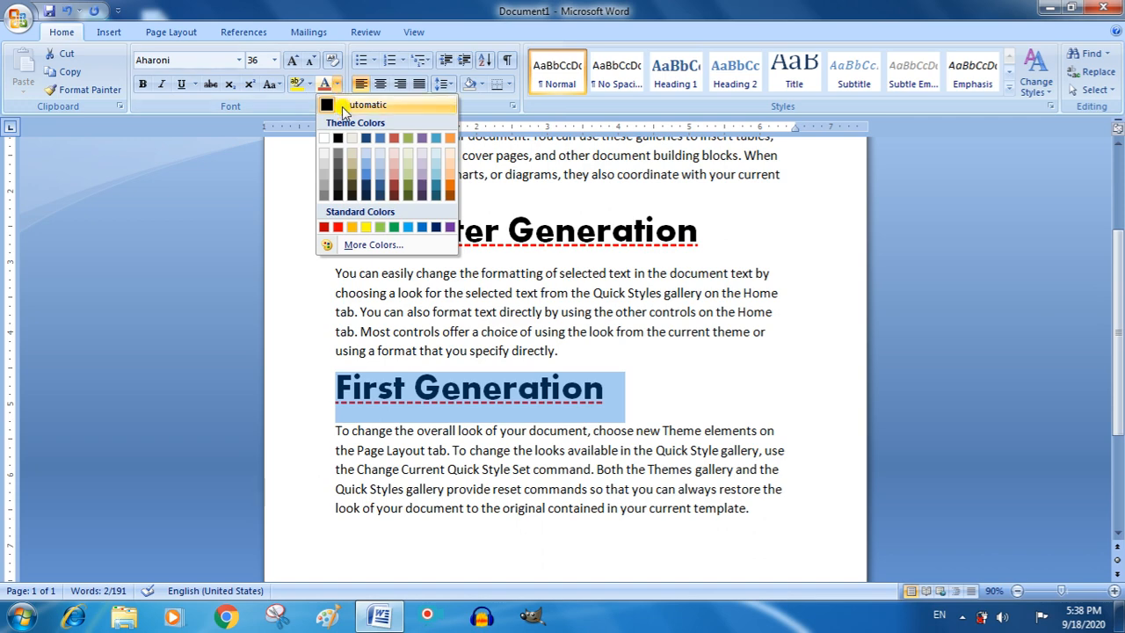
pyautogui.click(432, 183)
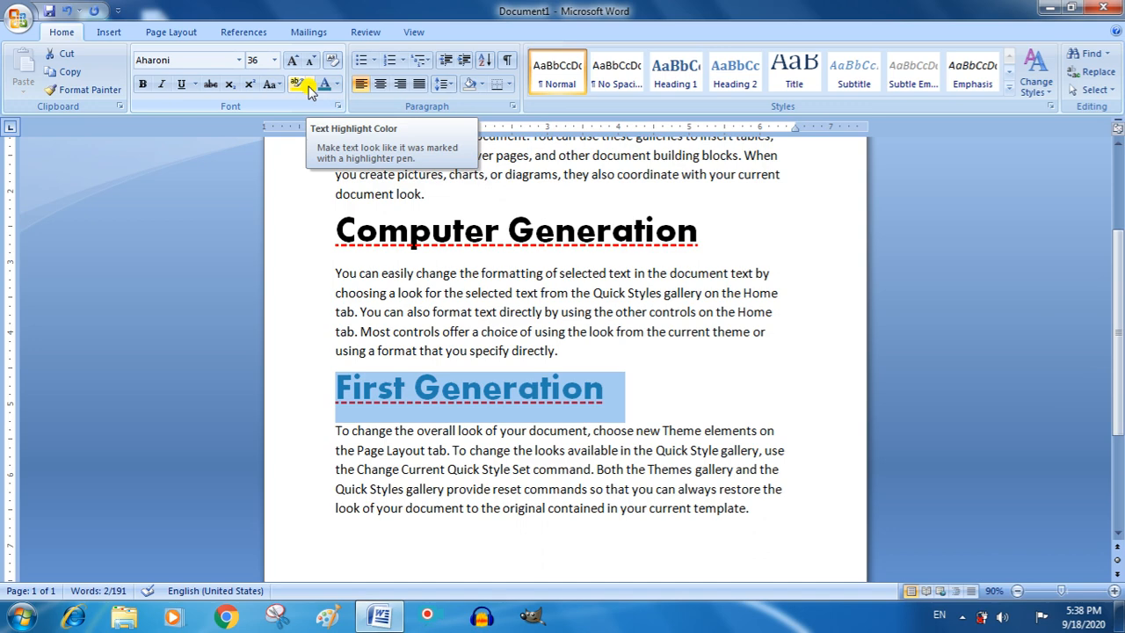
pyautogui.click(307, 85)
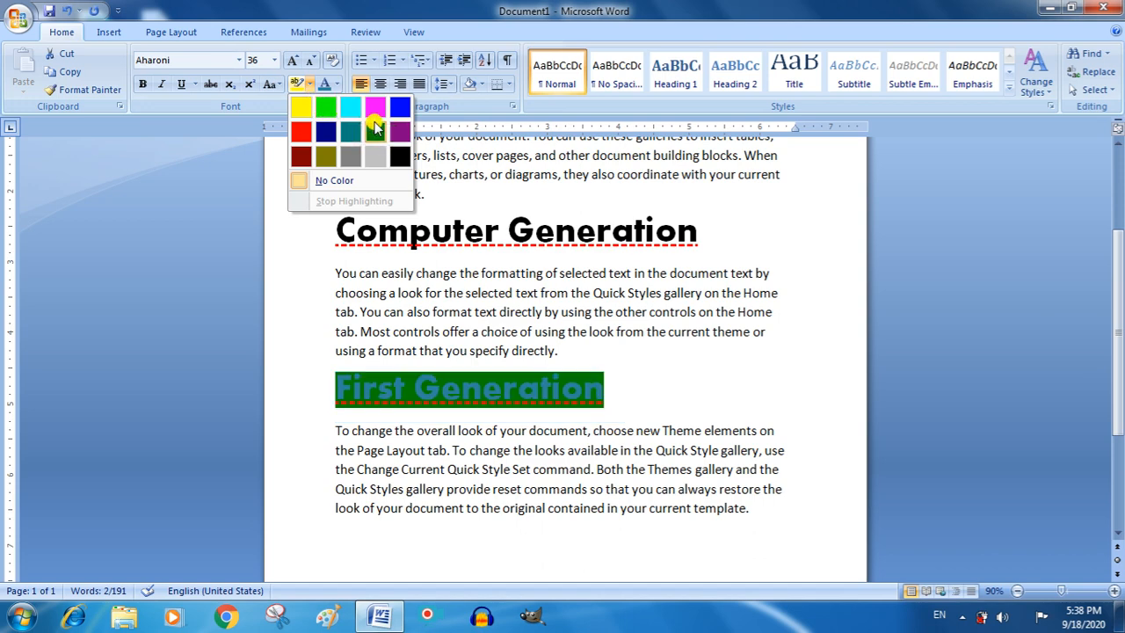
pyautogui.click(352, 107)
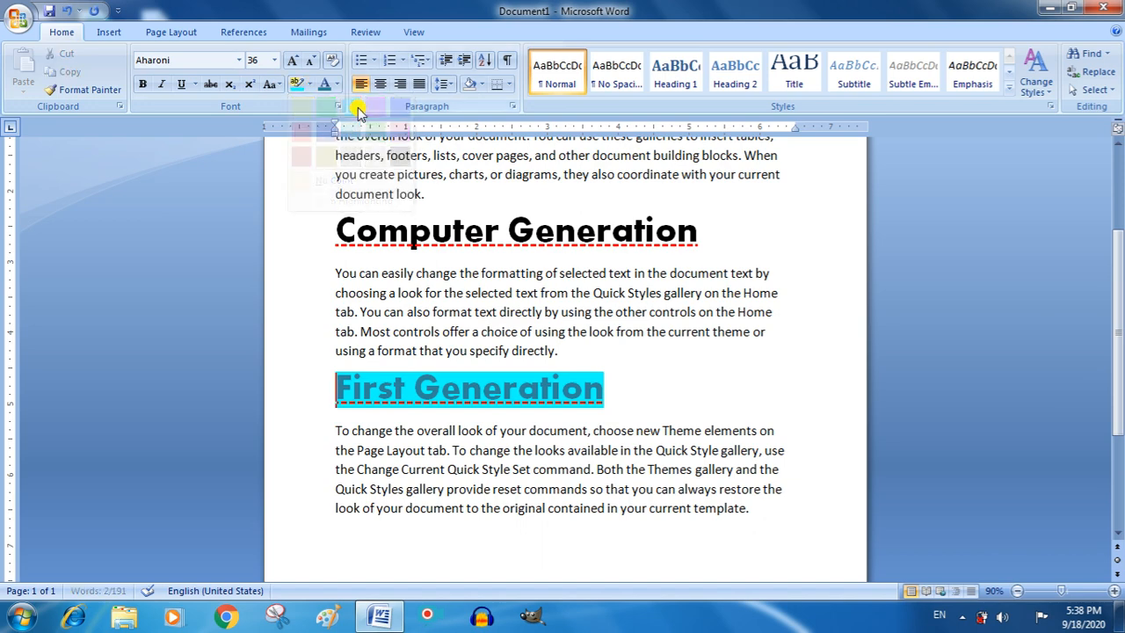
pyautogui.click(684, 383)
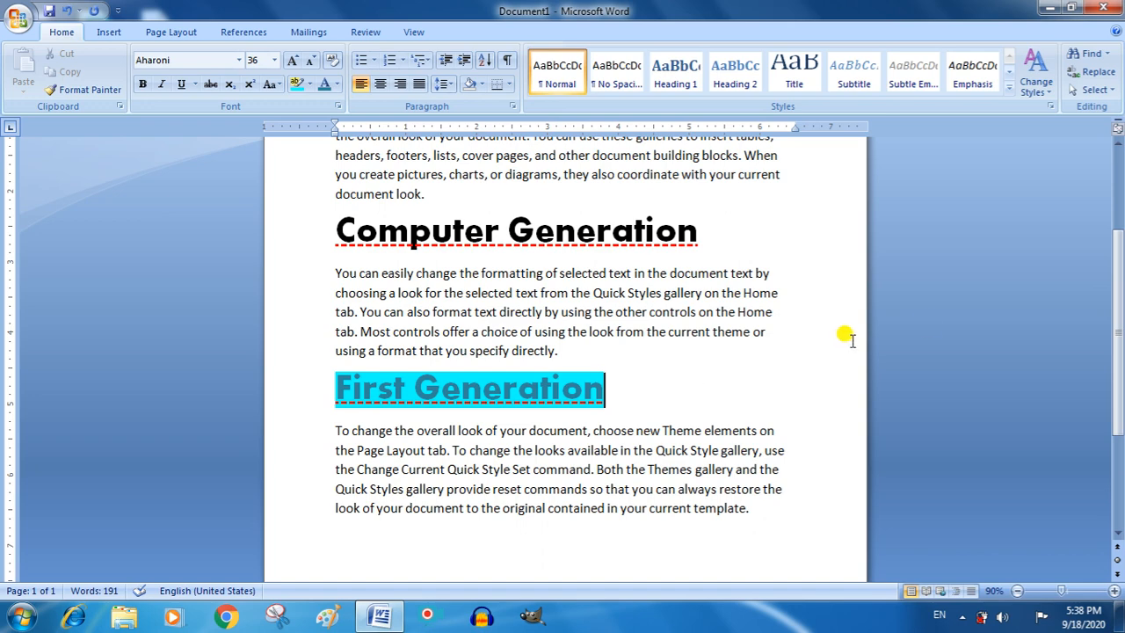
# - Add a new line reading "Second Genetaion" after the last body paragraph
pyautogui.moveTo(1119, 304); pyautogui.dragTo(1119, 352)
pyautogui.click(781, 389)
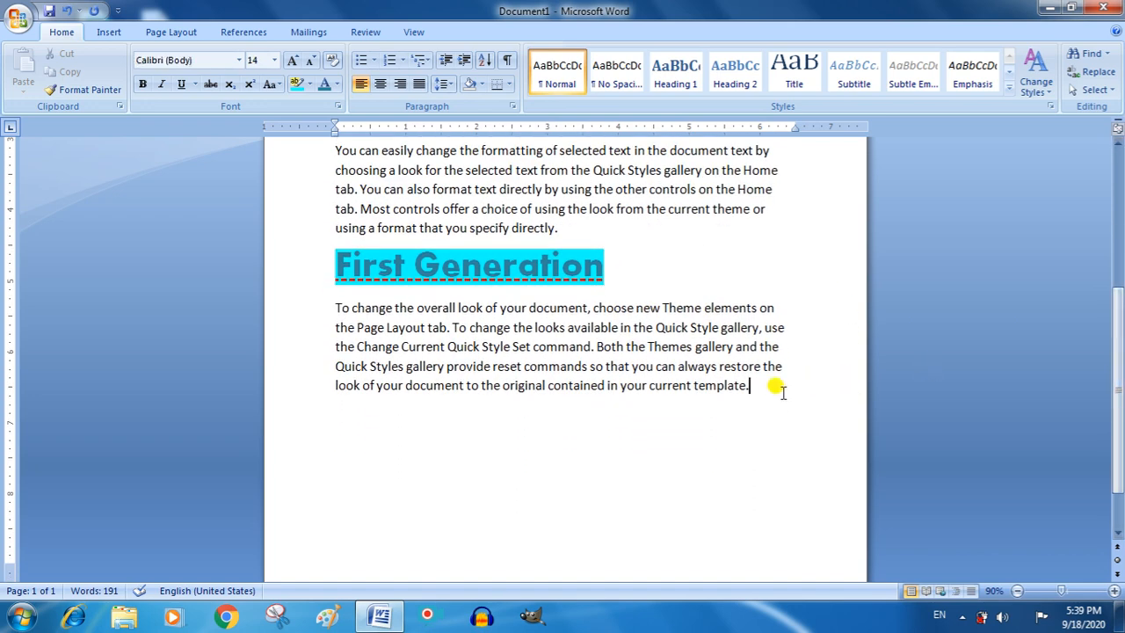
pyautogui.press('Return')
pyautogui.write('second')
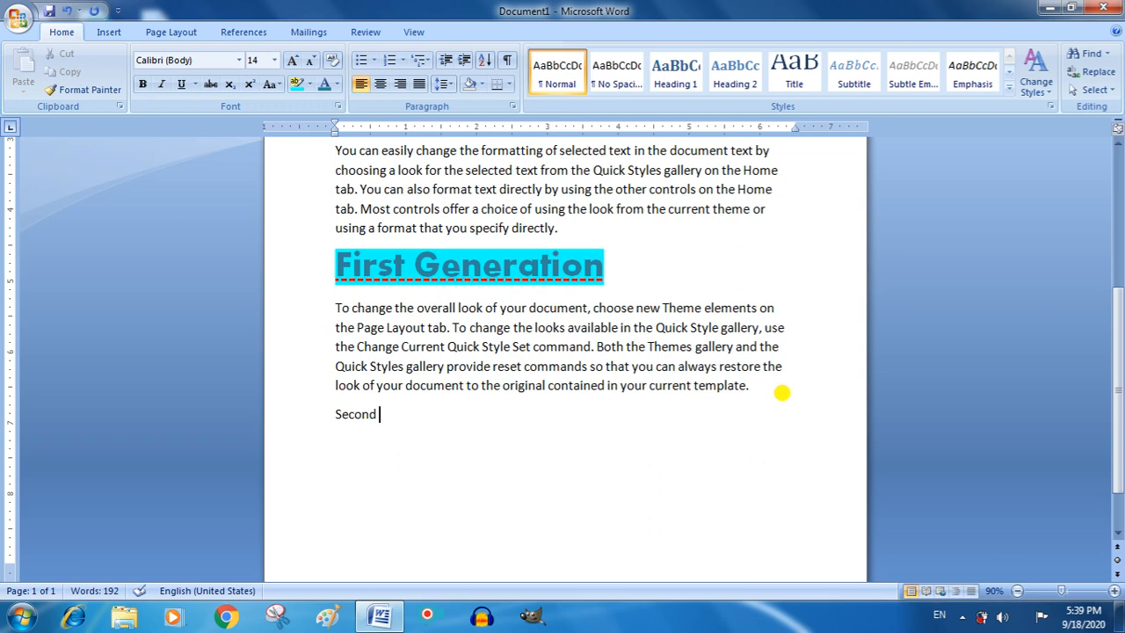
pyautogui.write('Genetaion')
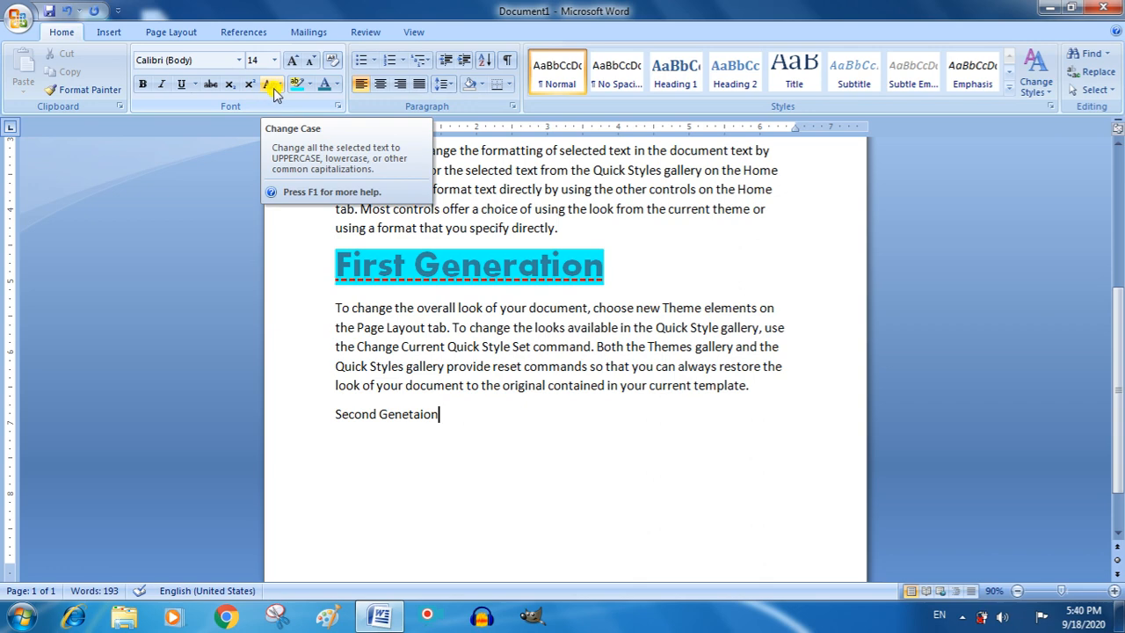
# - Convert the line "Second Genetaion" to uppercase
pyautogui.click(276, 88)
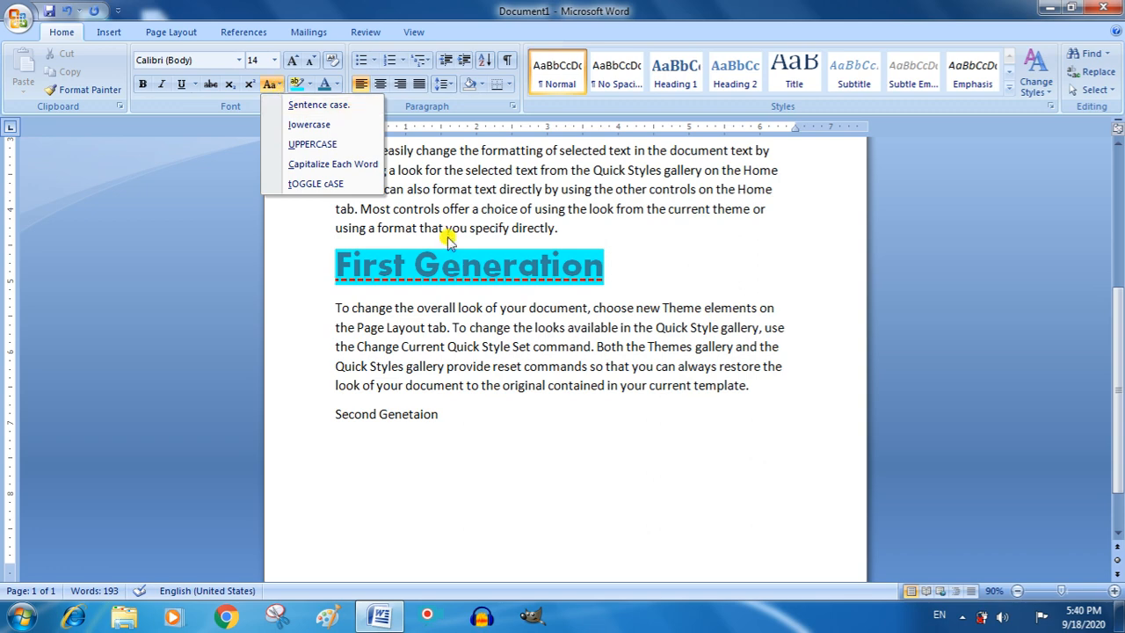
pyautogui.click(441, 414)
pyautogui.moveTo(441, 414); pyautogui.dragTo(317, 406)
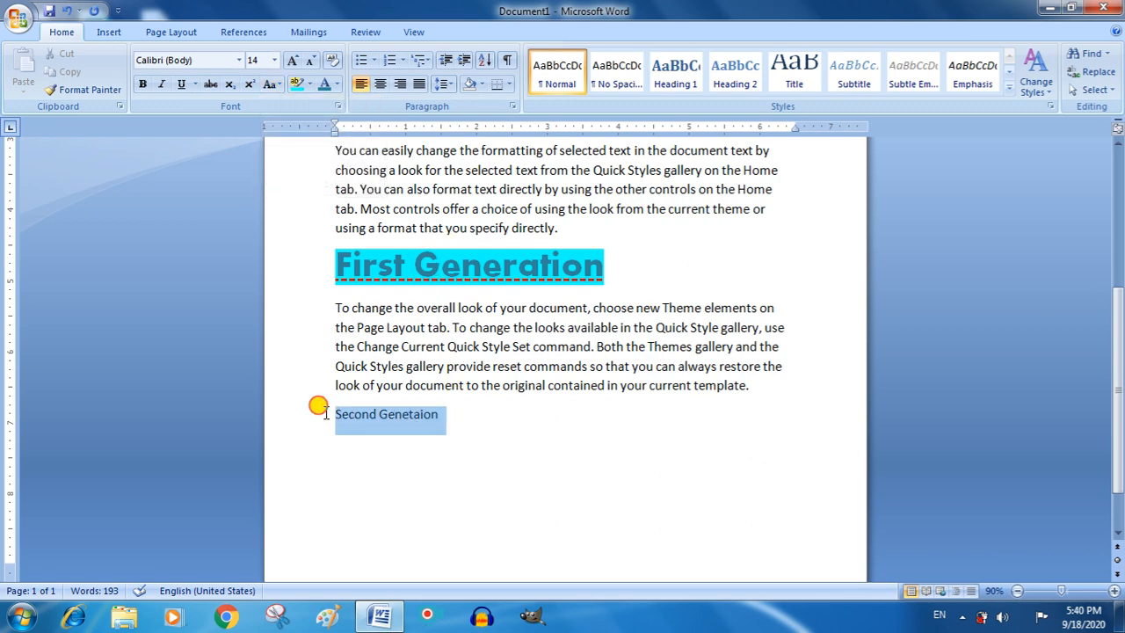
pyautogui.click(273, 84)
pyautogui.click(290, 145)
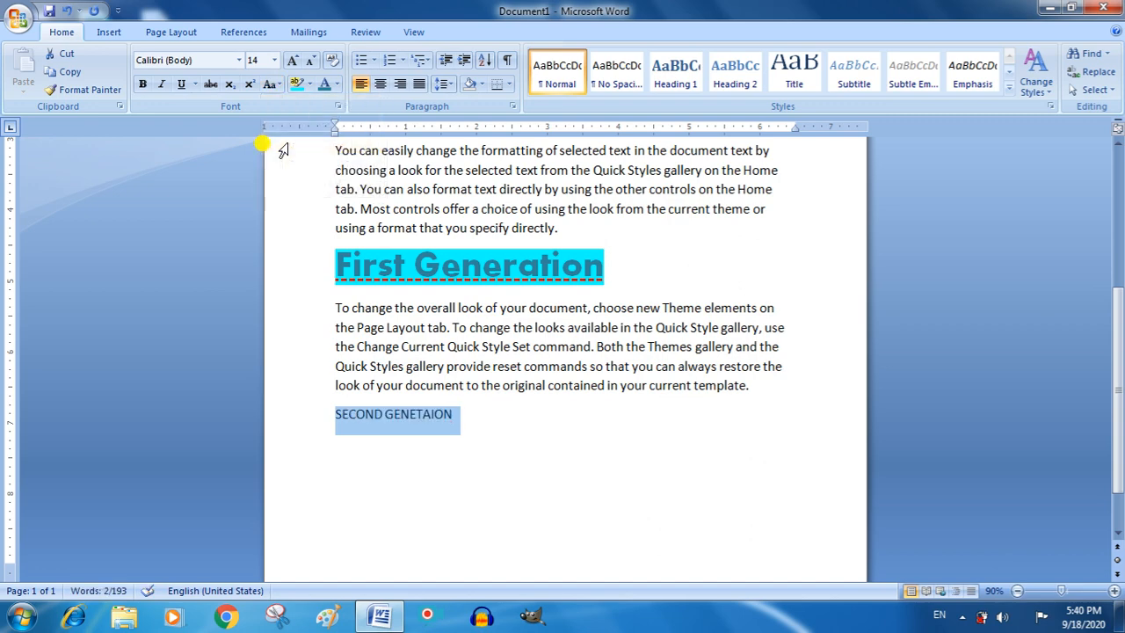
# - Copy the formatting of the "First Generation" heading onto "SECOND GENETAION" with Format Painter, leaving the insertion point on the line below
pyautogui.moveTo(616, 263); pyautogui.dragTo(352, 255)
pyautogui.click(88, 90)
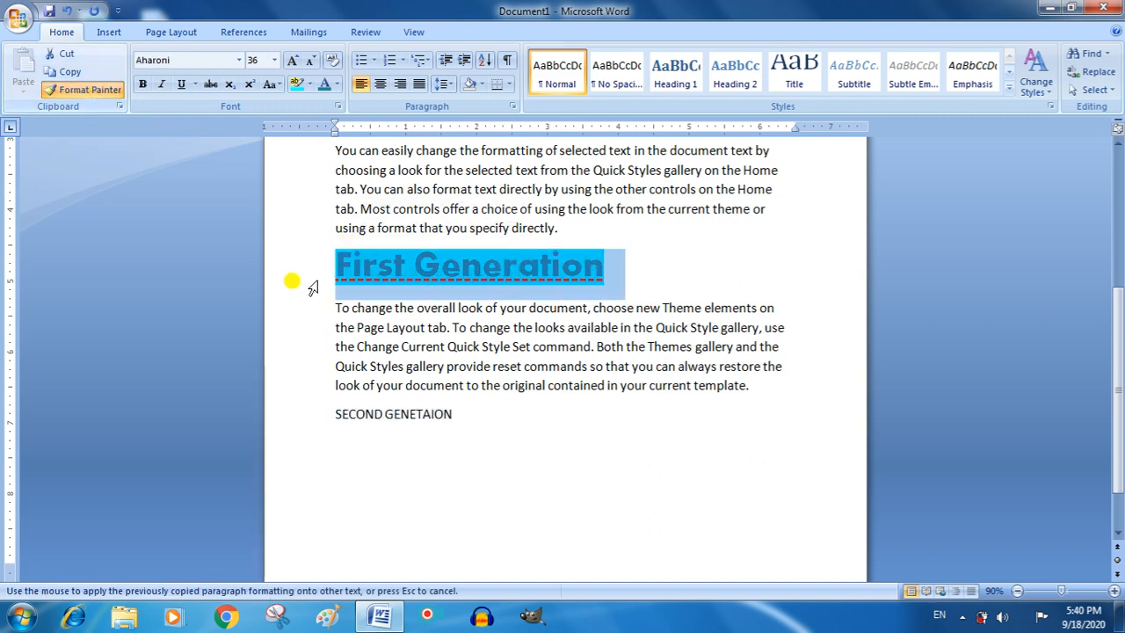
pyautogui.moveTo(453, 414); pyautogui.dragTo(343, 416)
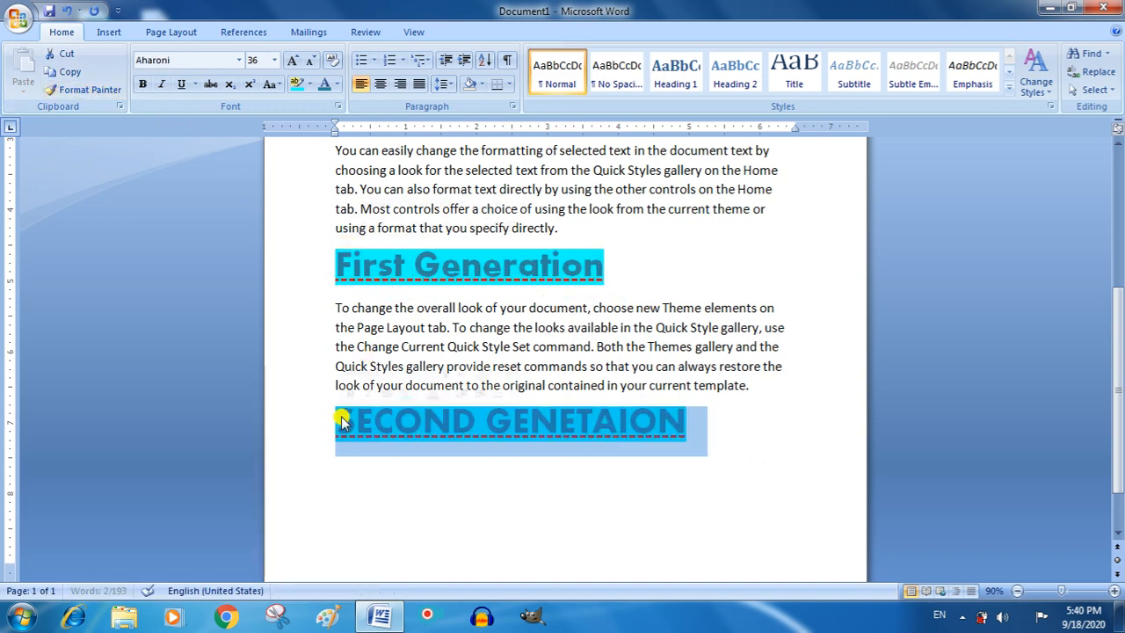
pyautogui.click(355, 485)
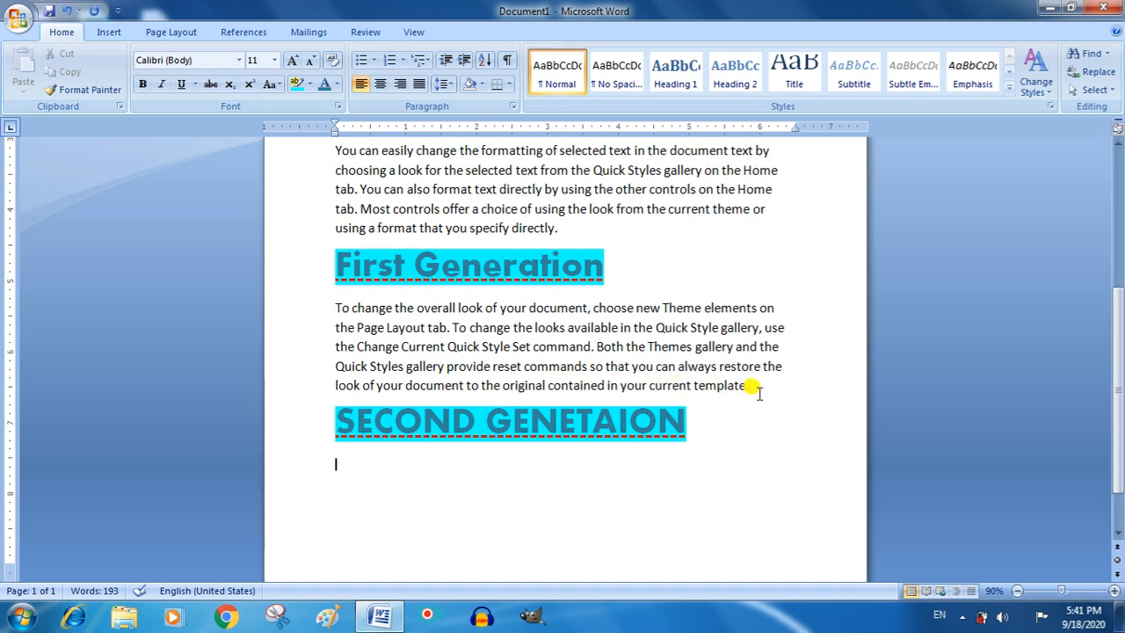
# - Convert the body paragraph below the "First Generation" heading to uppercase and enlarge its font size to 20
pyautogui.moveTo(750, 387); pyautogui.dragTo(337, 313)
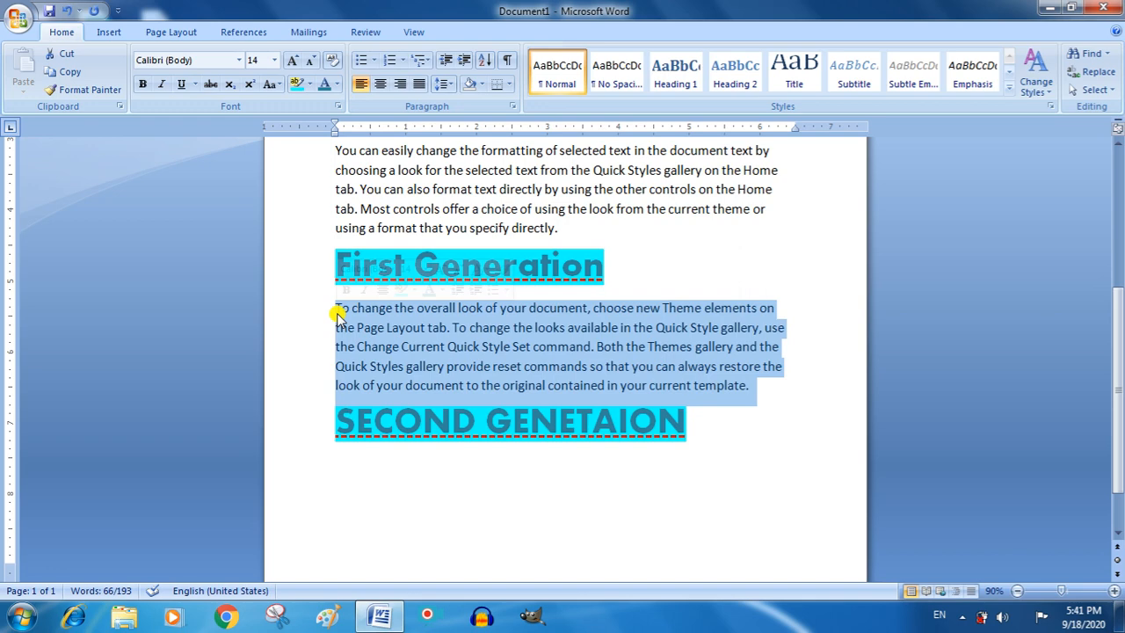
pyautogui.click(274, 86)
pyautogui.click(292, 143)
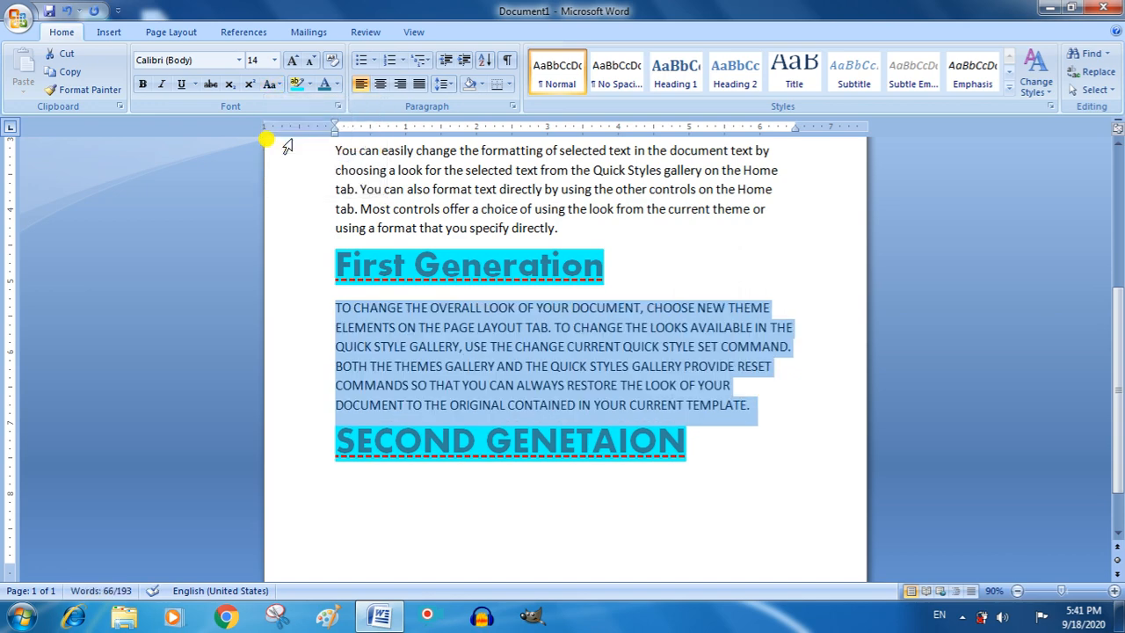
pyautogui.click(293, 60)
pyautogui.click(293, 60)
pyautogui.click(294, 60)
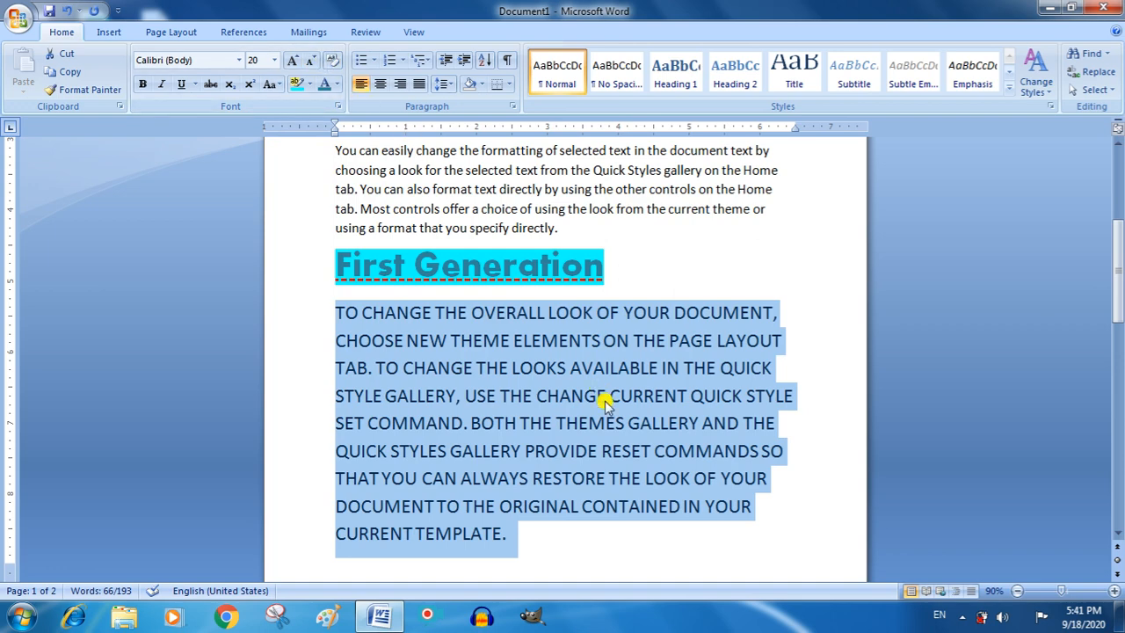
# - Change the paragraph below "First Generation" to sentence case and check the first letters of its sentences
pyautogui.click(269, 85)
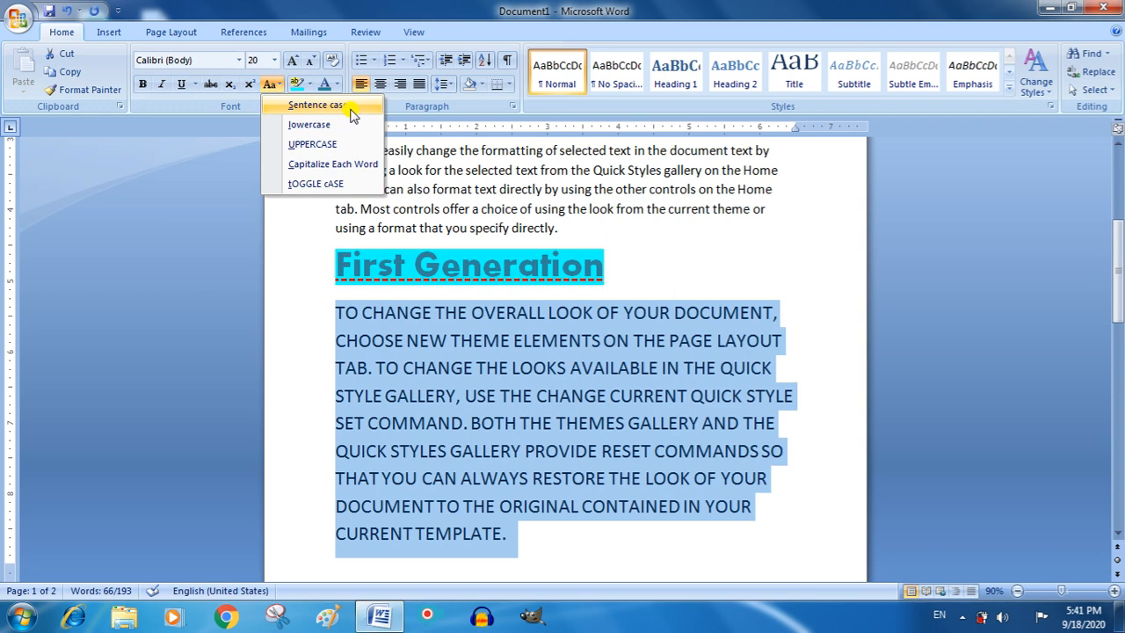
pyautogui.click(298, 106)
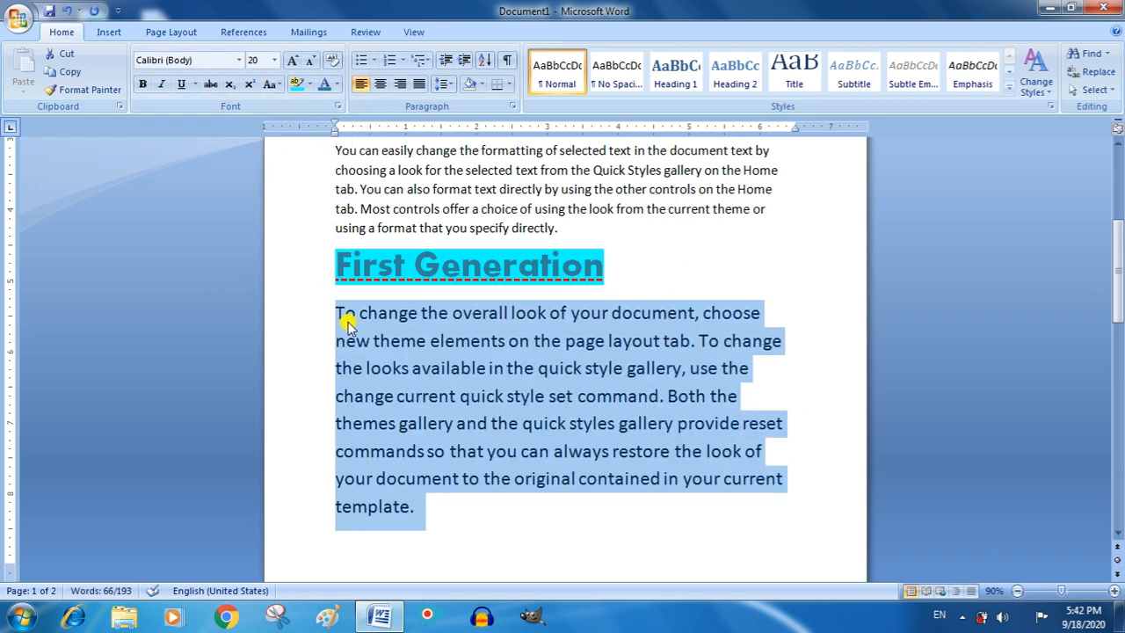
pyautogui.click(346, 316)
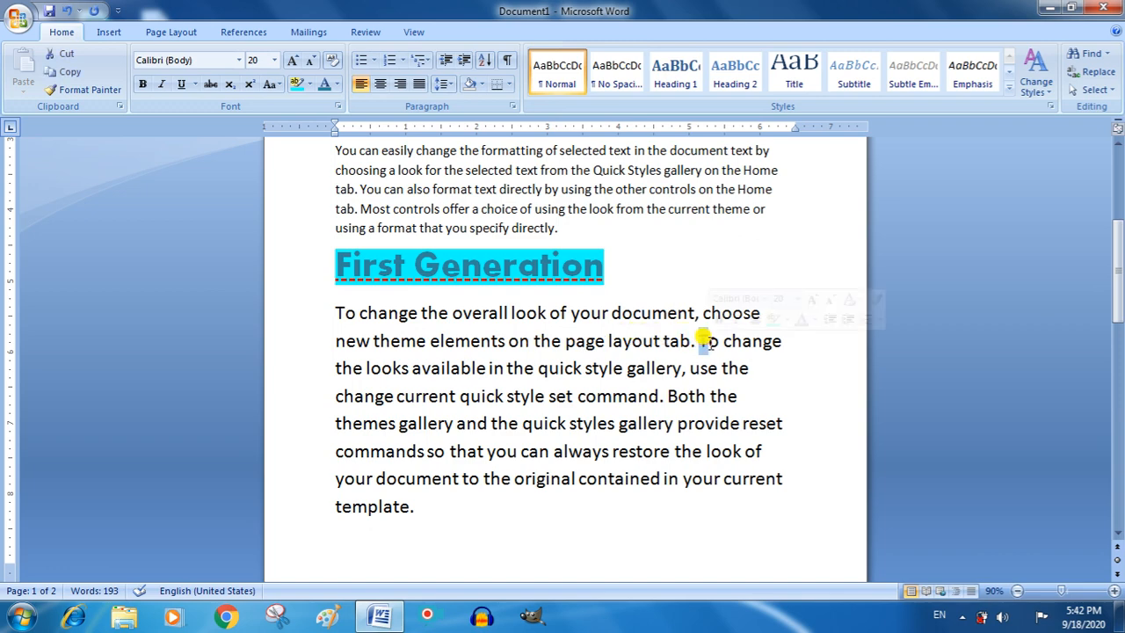
pyautogui.moveTo(696, 341); pyautogui.dragTo(708, 341)
pyautogui.moveTo(657, 396); pyautogui.dragTo(676, 400)
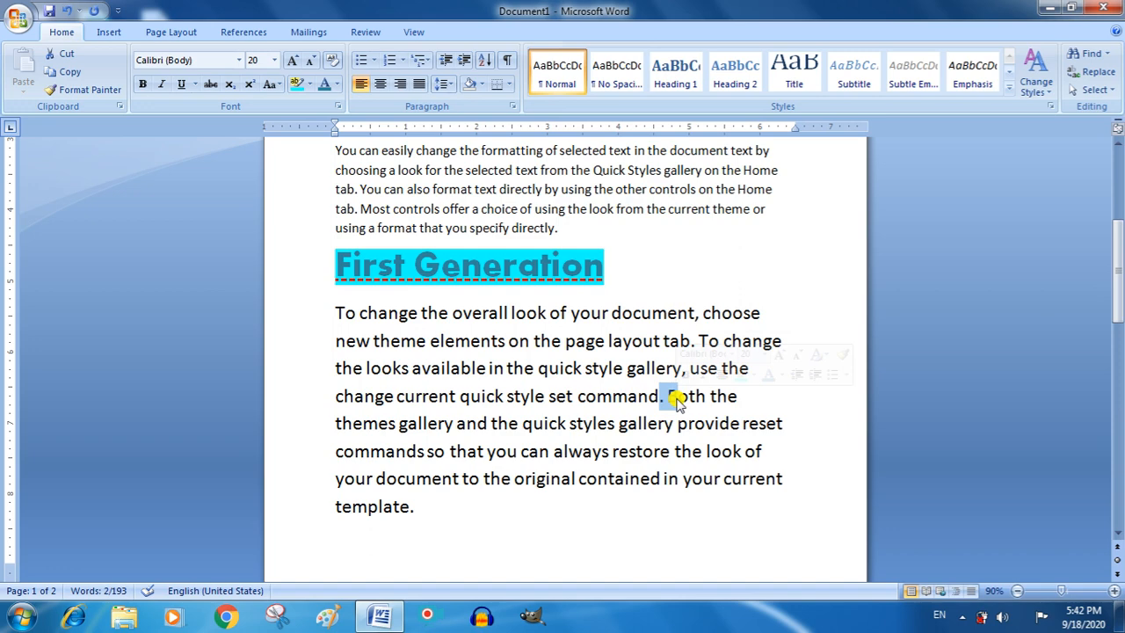
# - Convert the whole paragraph below "First Generation" back to uppercase
pyautogui.moveTo(431, 513); pyautogui.dragTo(311, 316)
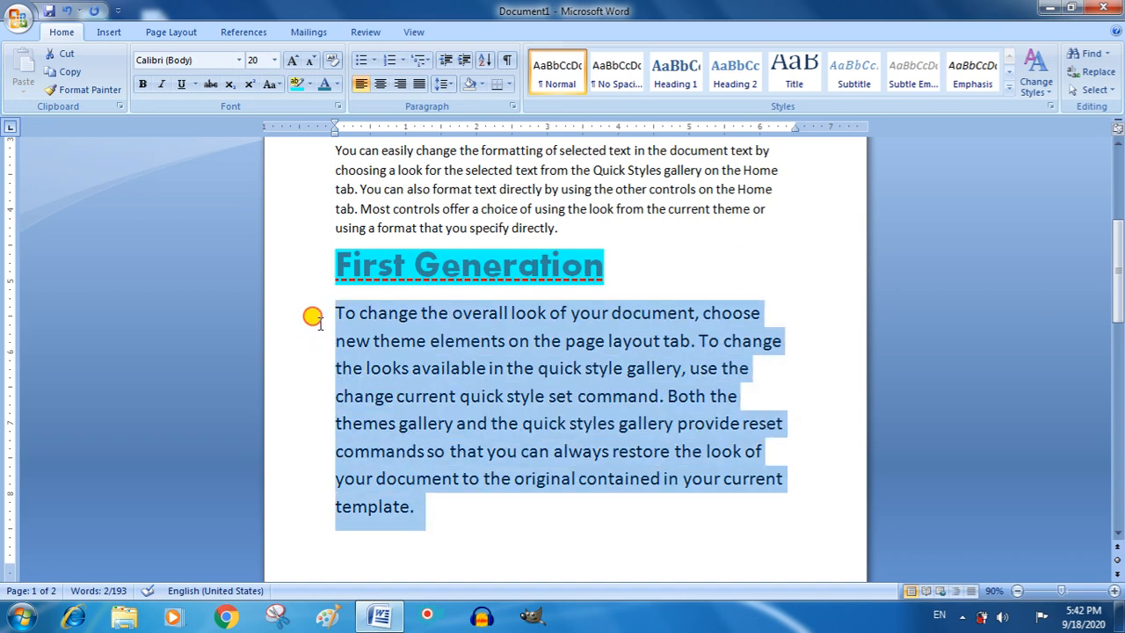
pyautogui.click(276, 87)
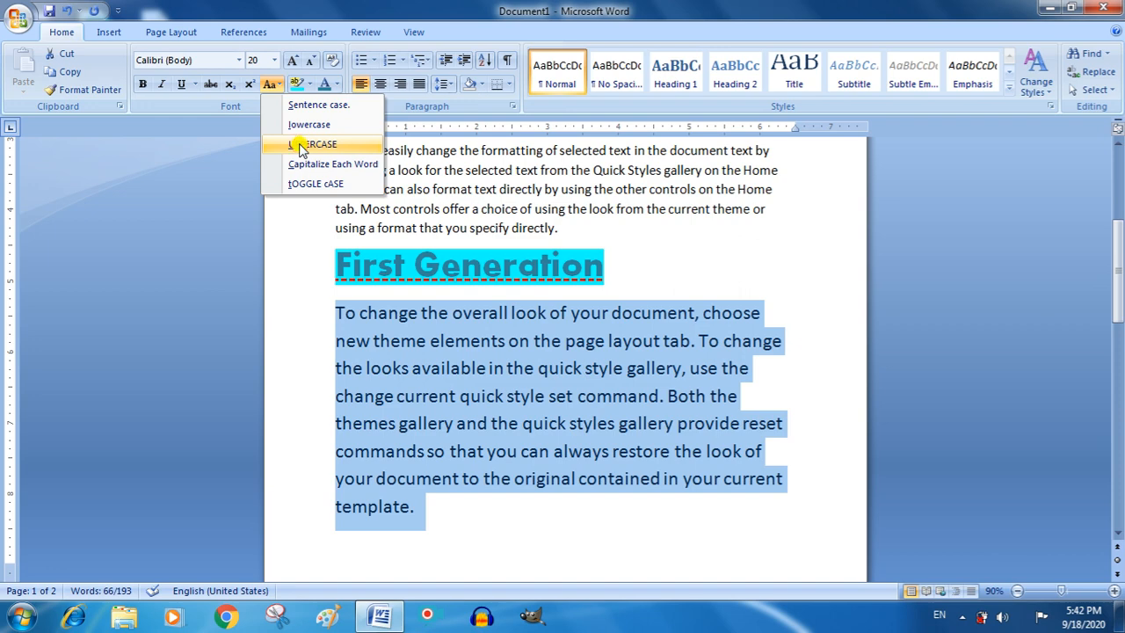
pyautogui.click(299, 145)
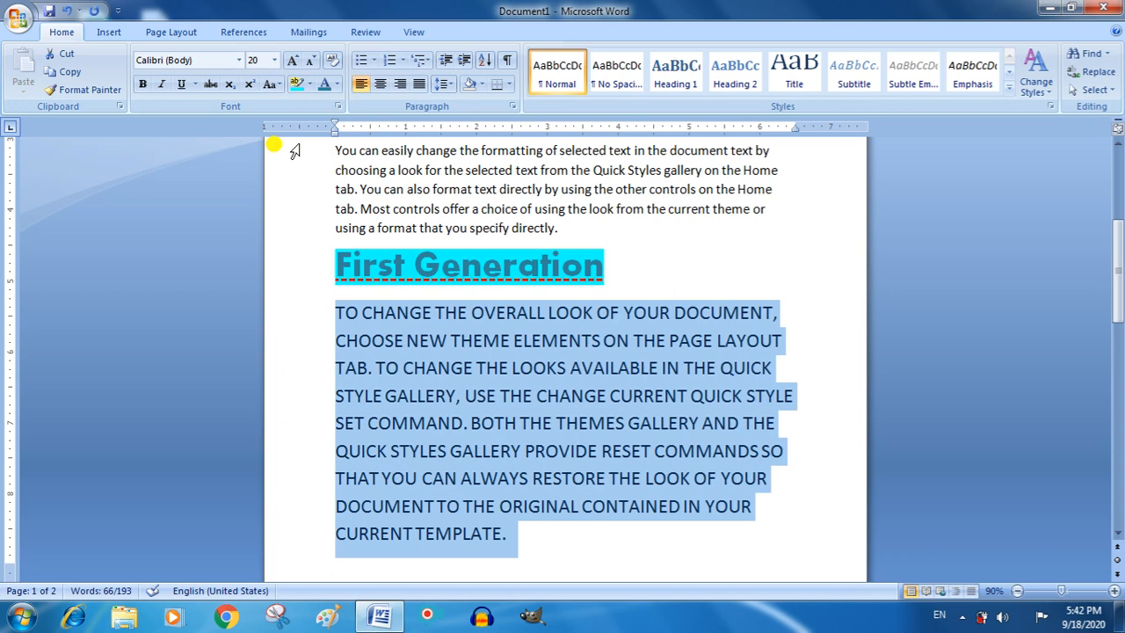
# - Change the paragraph below "First Generation" to lowercase and check the letters that start its sentences
pyautogui.click(270, 83)
pyautogui.click(294, 125)
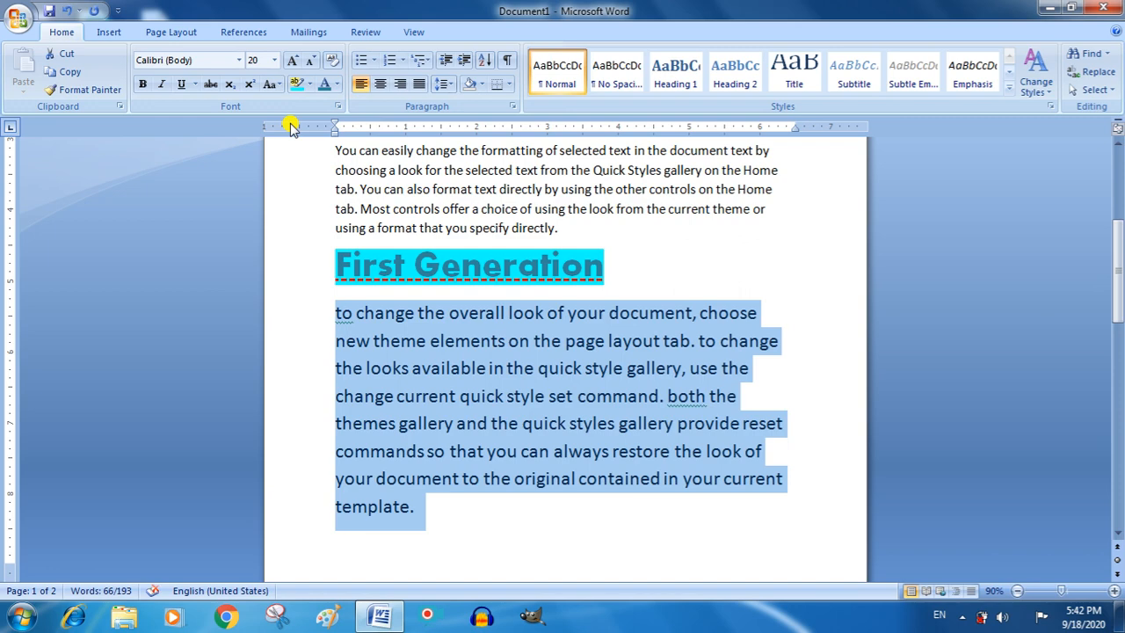
pyautogui.click(303, 344)
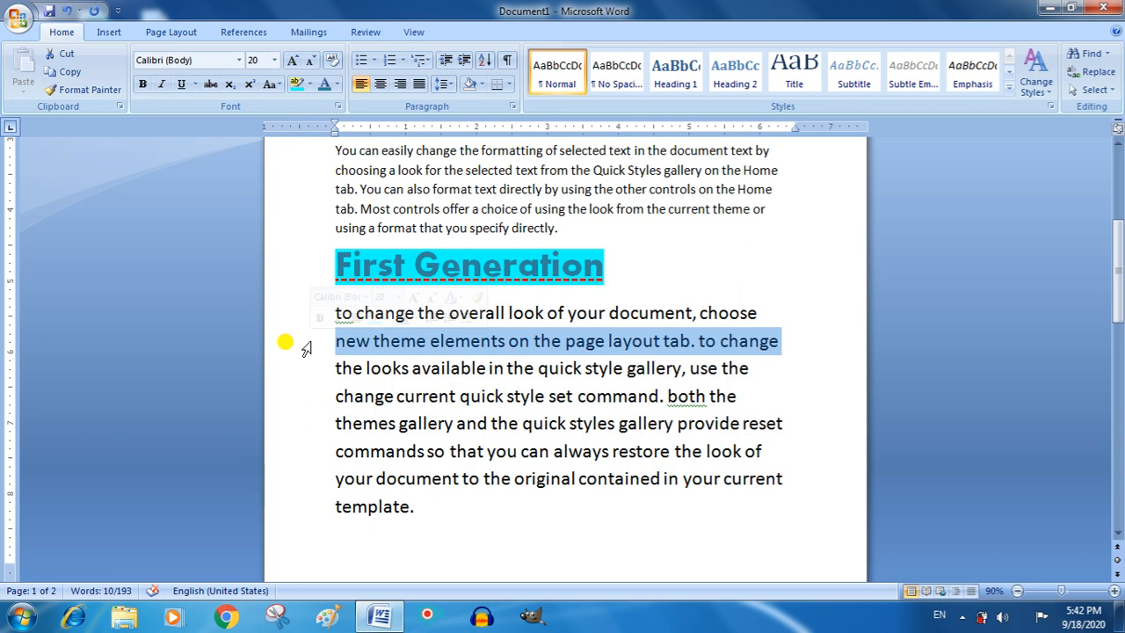
pyautogui.click(422, 504)
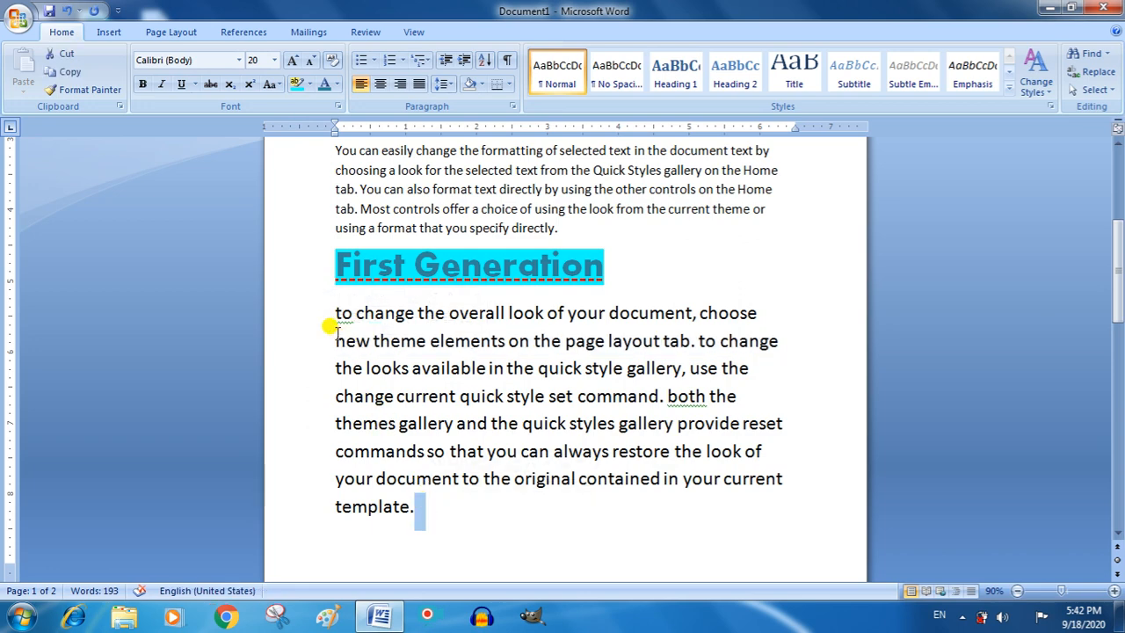
pyautogui.moveTo(332, 312); pyautogui.dragTo(342, 314)
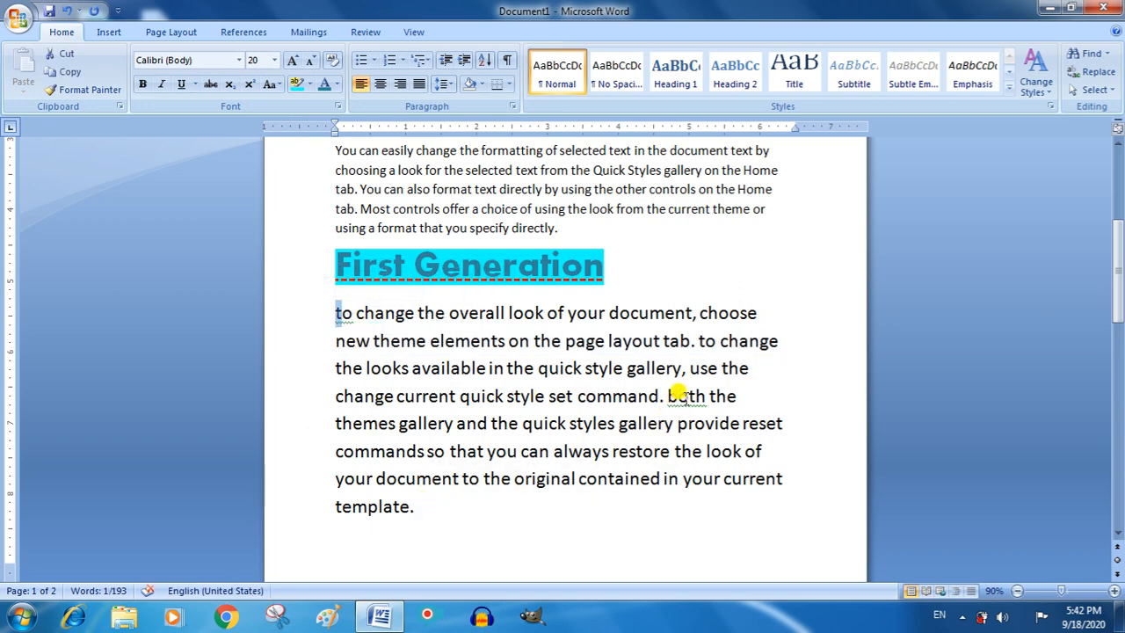
pyautogui.moveTo(663, 397); pyautogui.dragTo(671, 399)
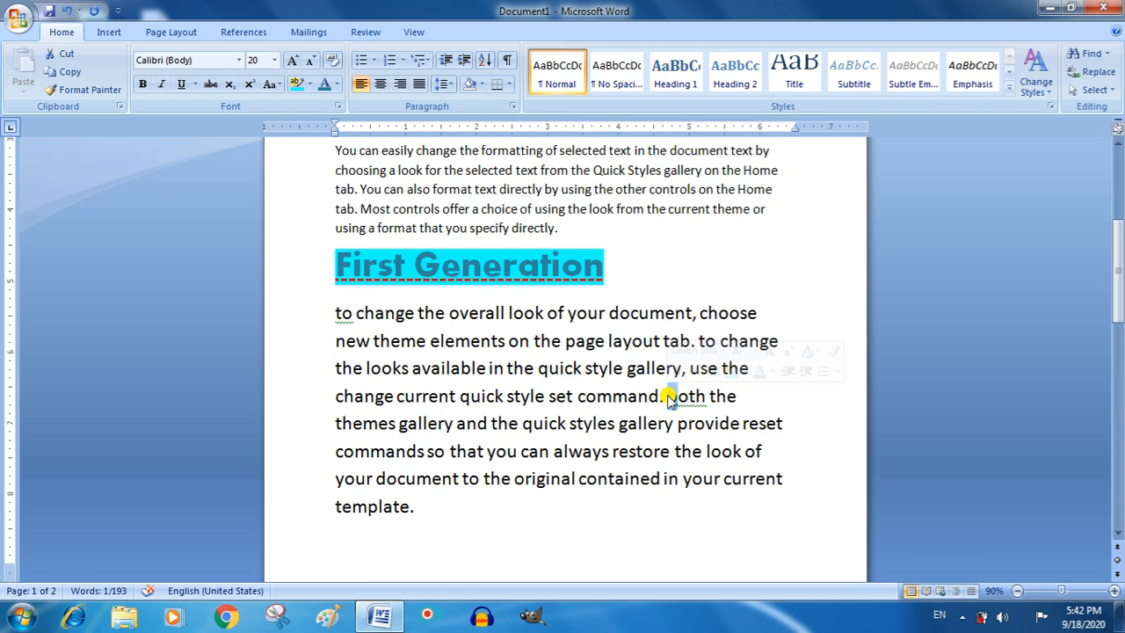
pyautogui.click(418, 497)
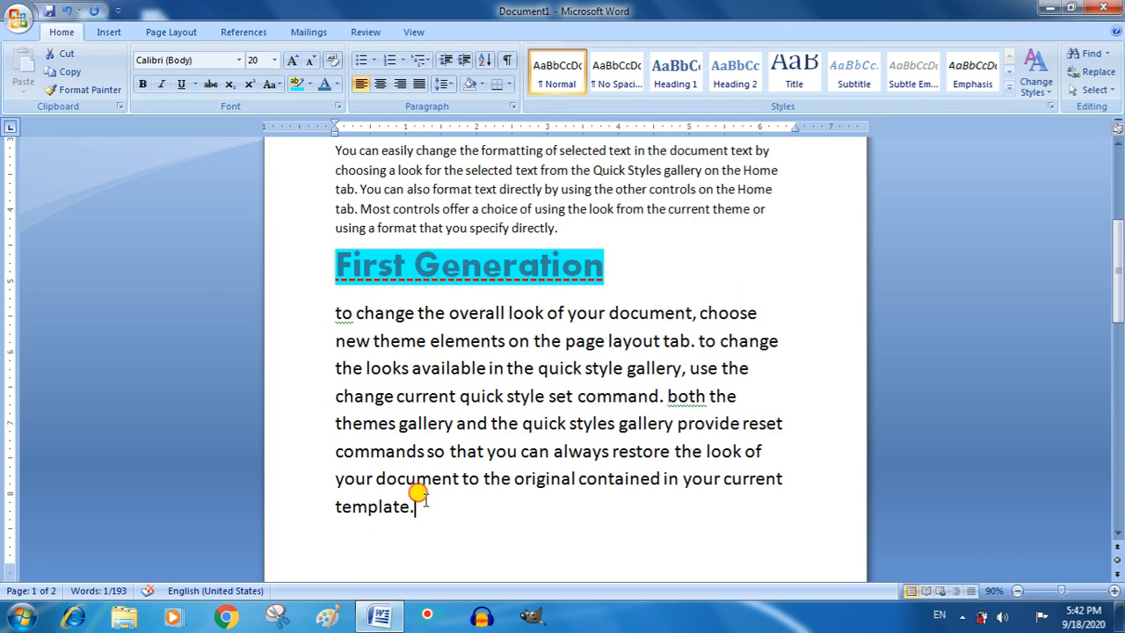
# - Select the lowercase paragraph below "First Generation" and convert it to uppercase again
pyautogui.moveTo(418, 496); pyautogui.dragTo(337, 325)
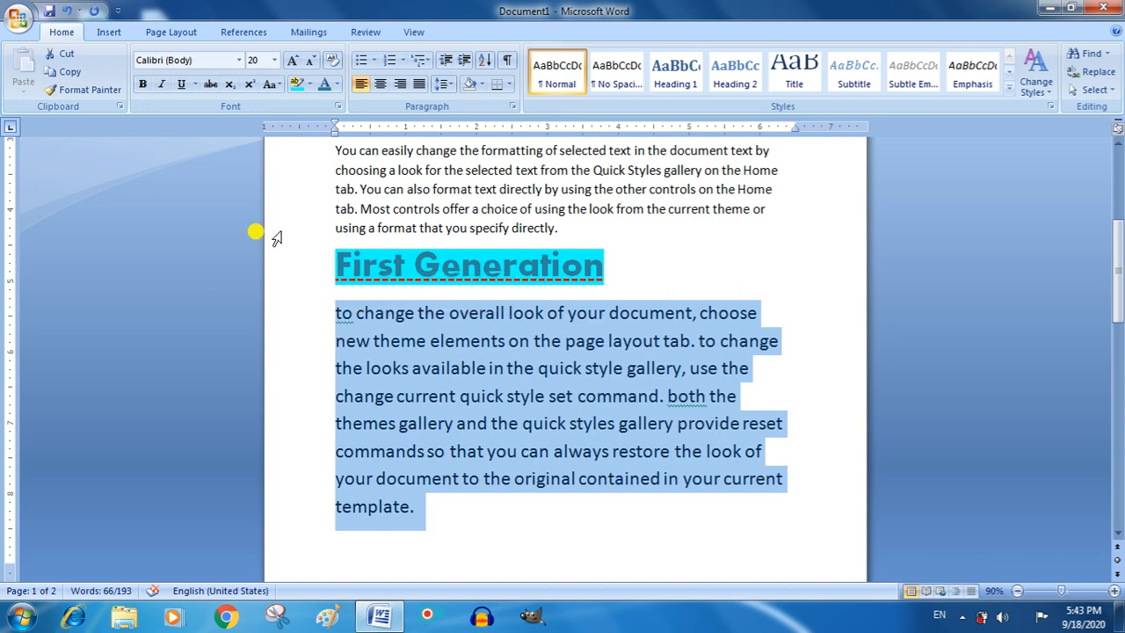
pyautogui.click(270, 88)
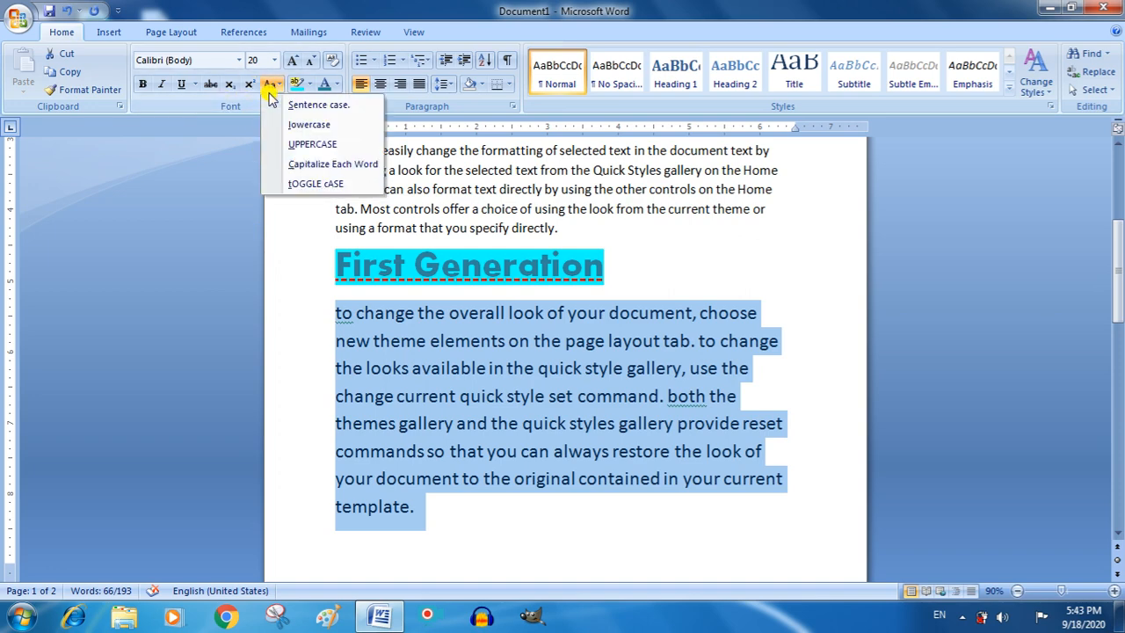
pyautogui.click(292, 146)
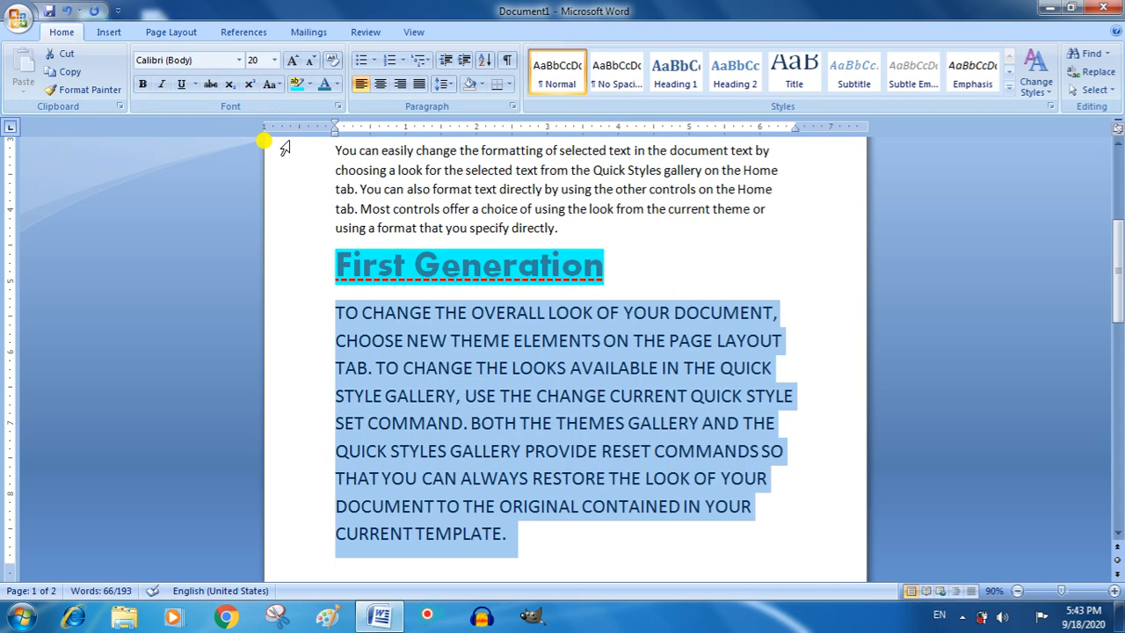
# - Apply Capitalize Each Word to the paragraph below "First Generation" and check the initial letters of its opening words
pyautogui.click(271, 83)
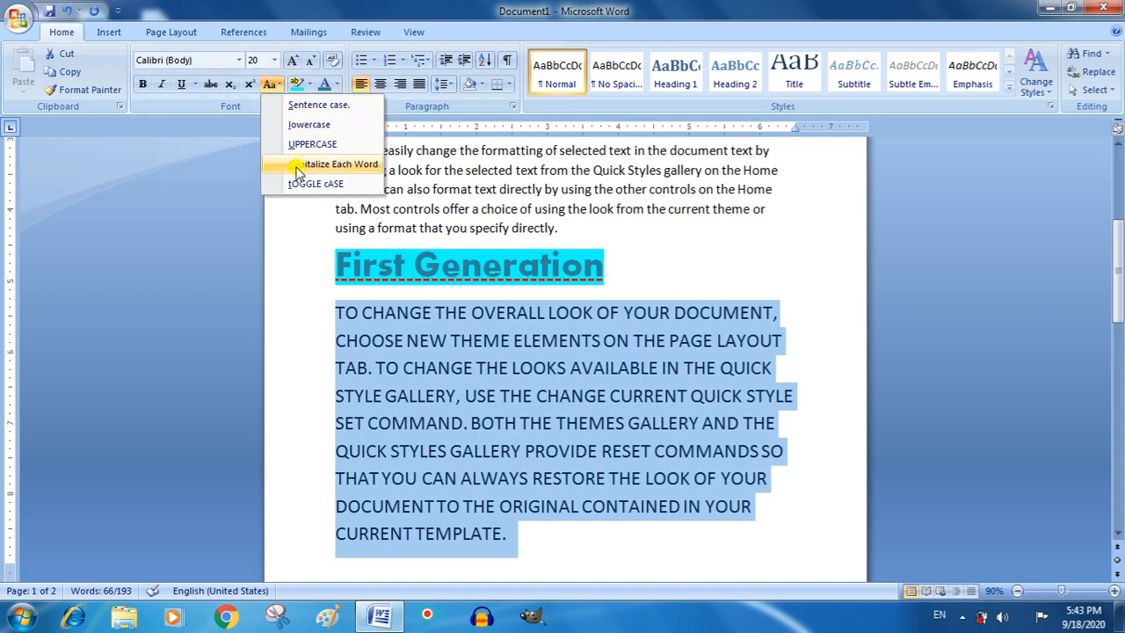
pyautogui.click(358, 173)
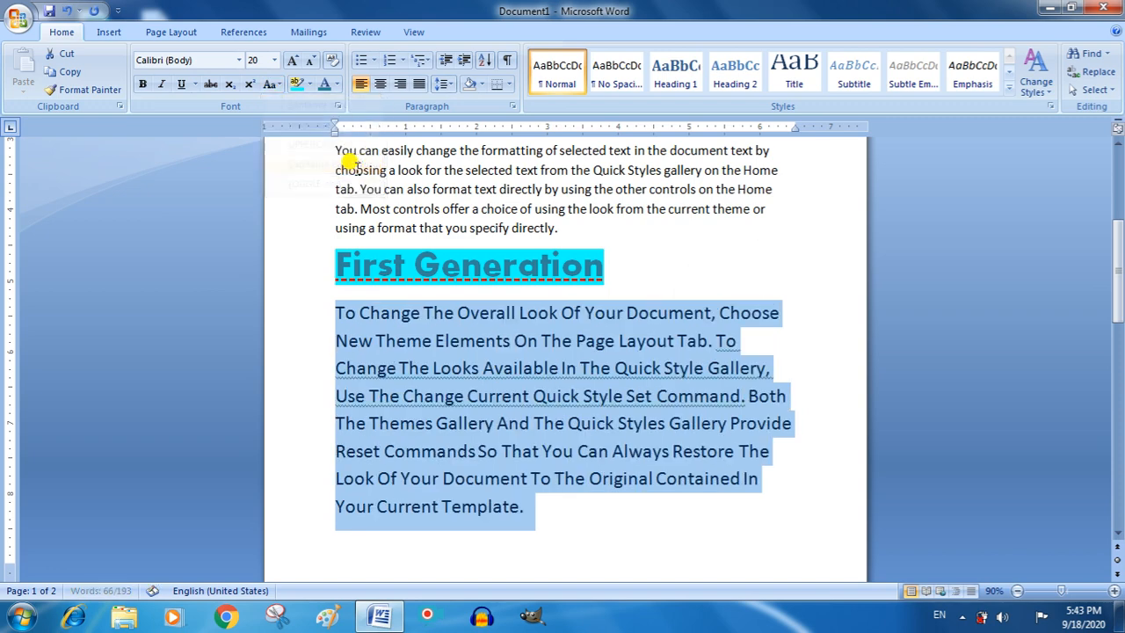
pyautogui.click(346, 337)
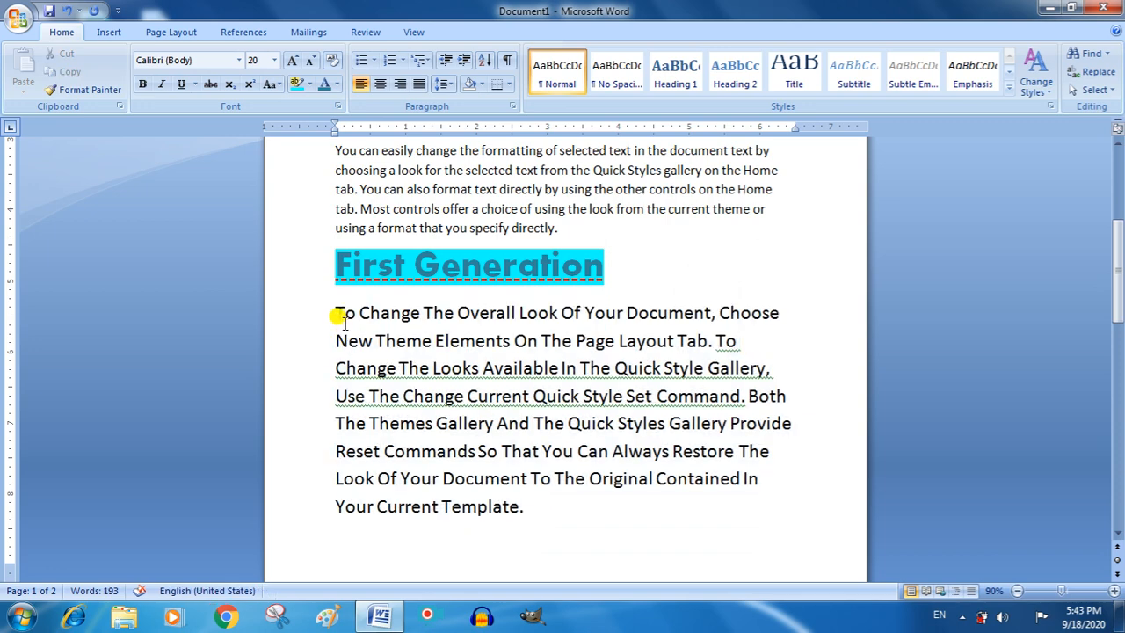
pyautogui.moveTo(368, 315); pyautogui.dragTo(361, 313)
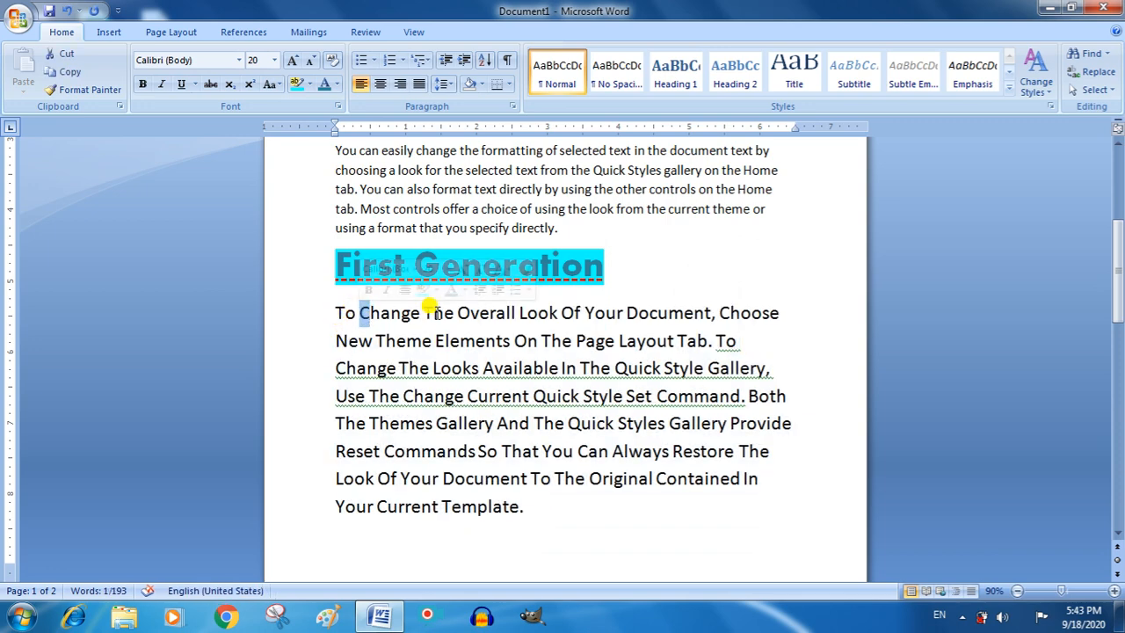
pyautogui.moveTo(433, 315); pyautogui.dragTo(458, 314)
pyautogui.click(471, 314)
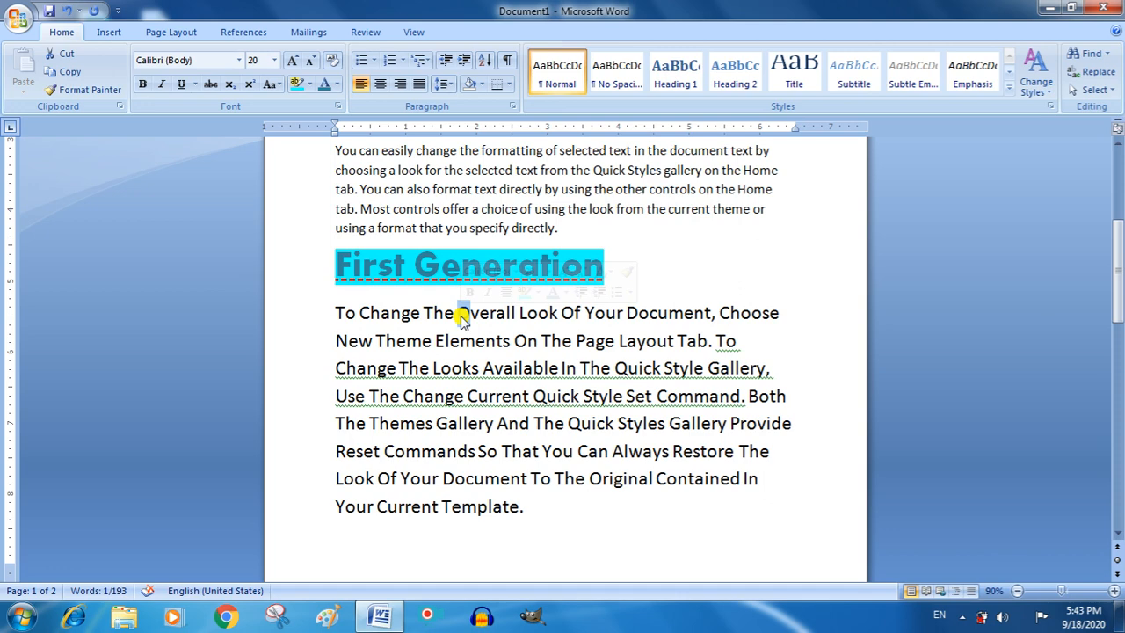
# - Convert the paragraph below "First Generation" to uppercase, and apply Toggle Case to it
pyautogui.moveTo(565, 519); pyautogui.dragTo(327, 311)
pyautogui.click(271, 84)
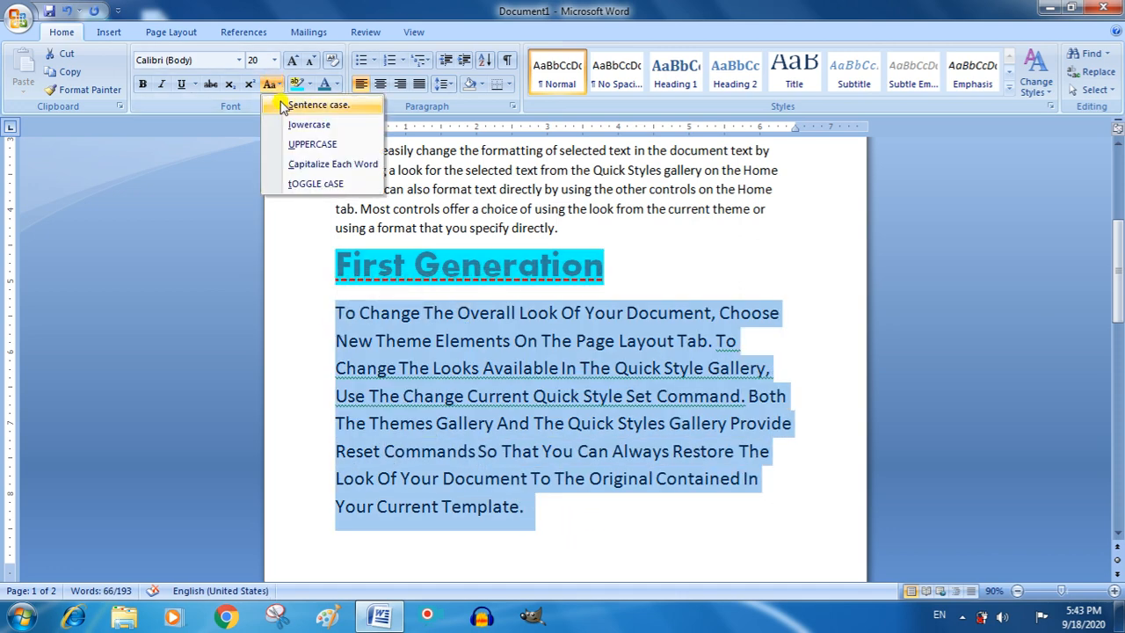
pyautogui.click(299, 144)
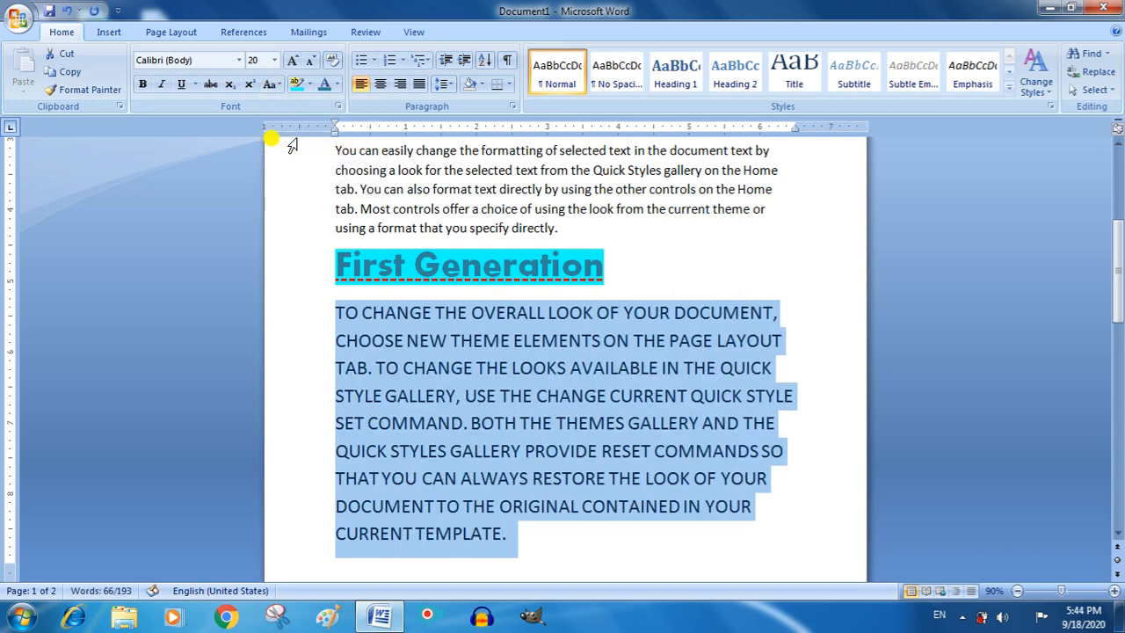
pyautogui.click(271, 84)
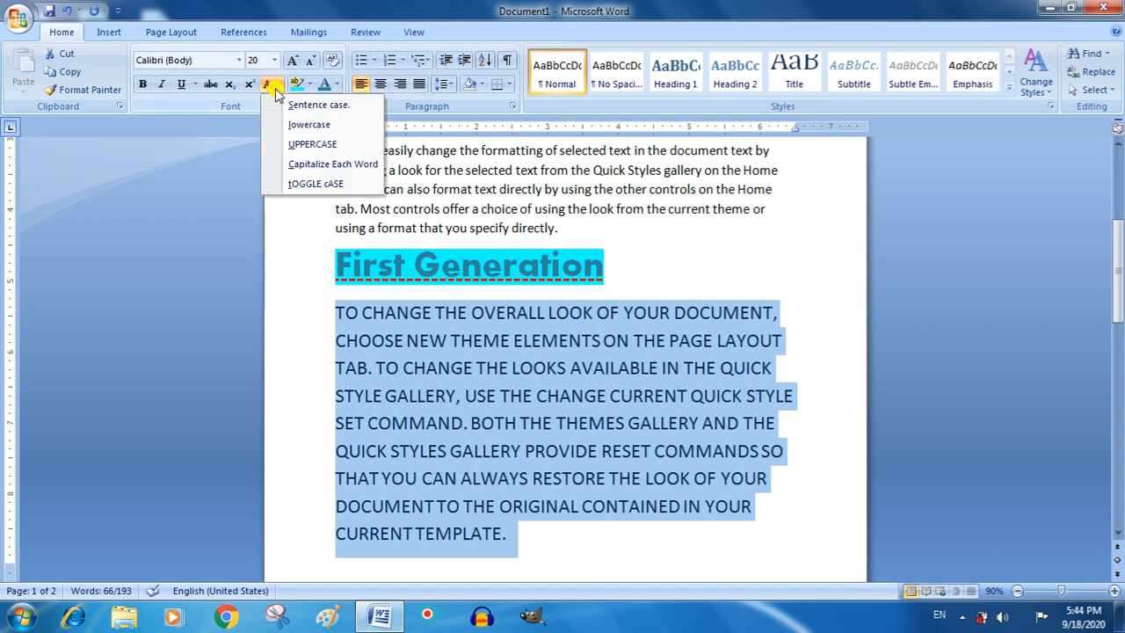
pyautogui.click(294, 192)
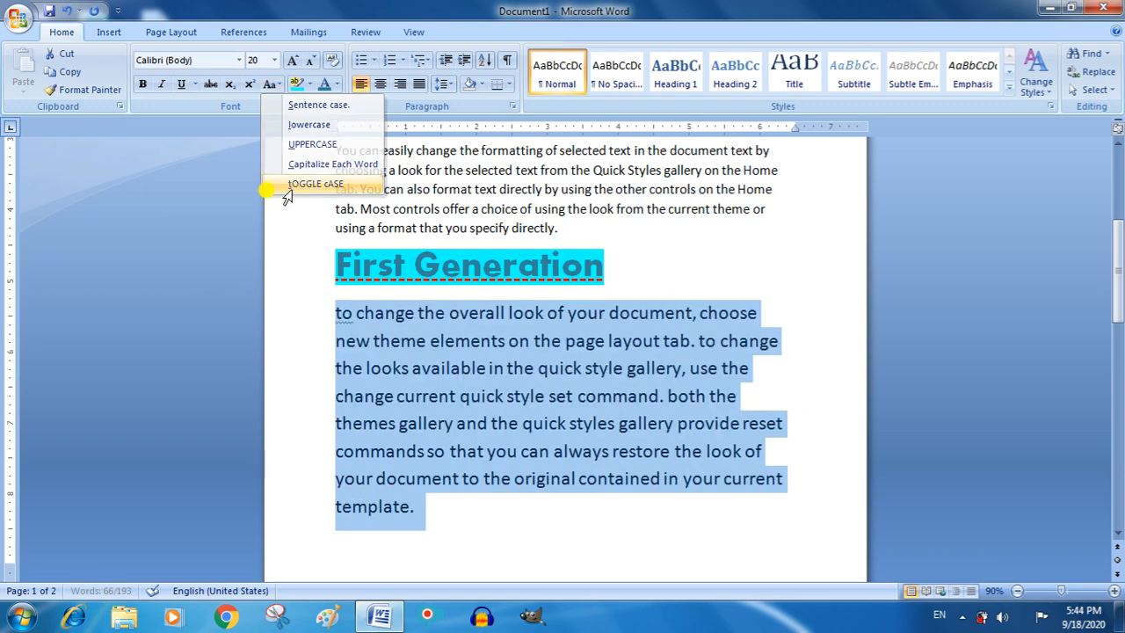
pyautogui.click(317, 342)
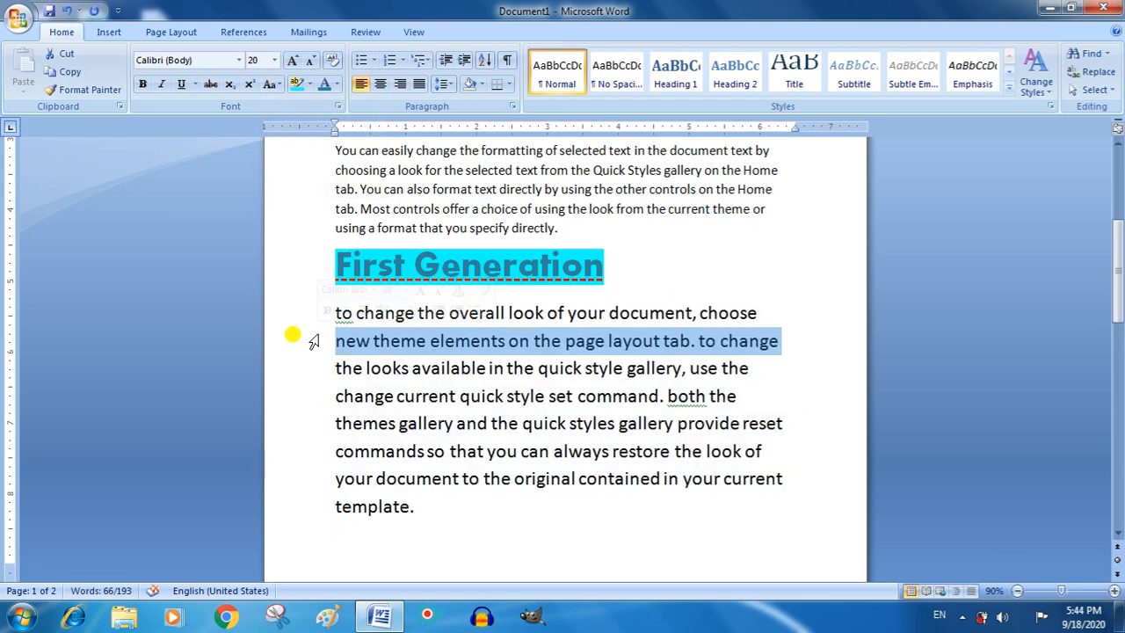
# - Set the paragraph below "First Generation" to lowercase and apply Toggle Case to it twice
pyautogui.moveTo(420, 509); pyautogui.dragTo(343, 322)
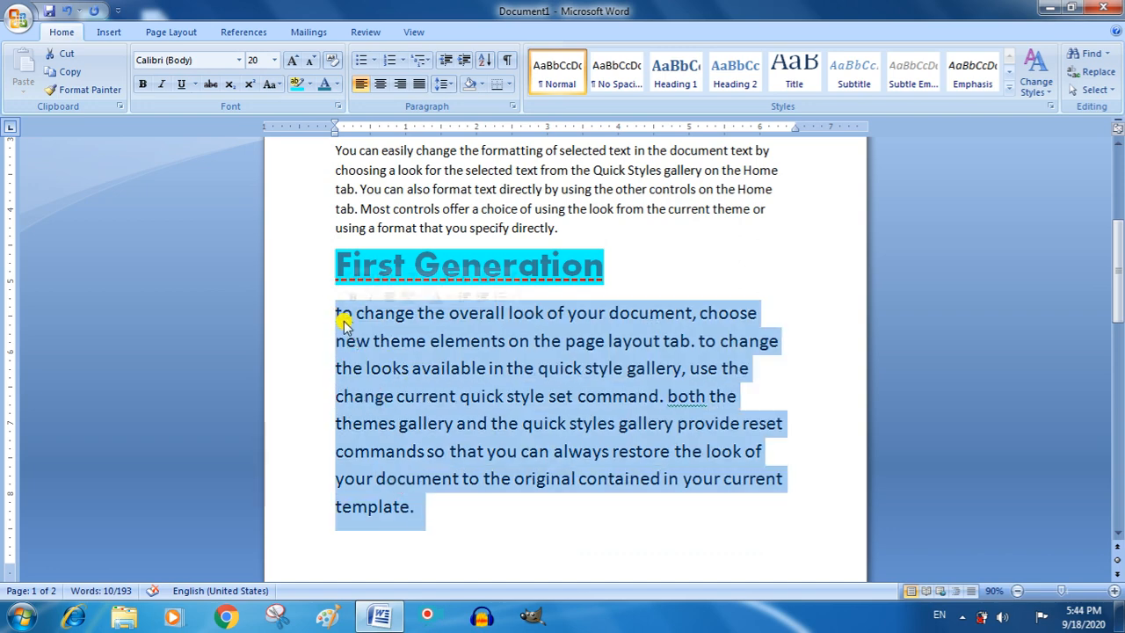
pyautogui.click(270, 84)
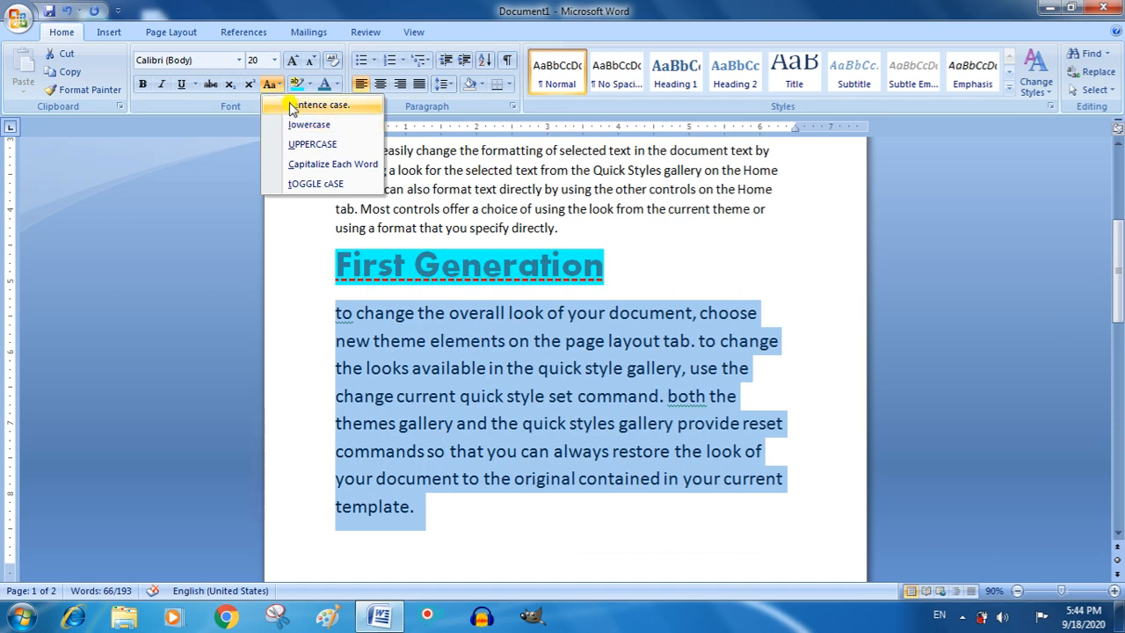
pyautogui.click(295, 125)
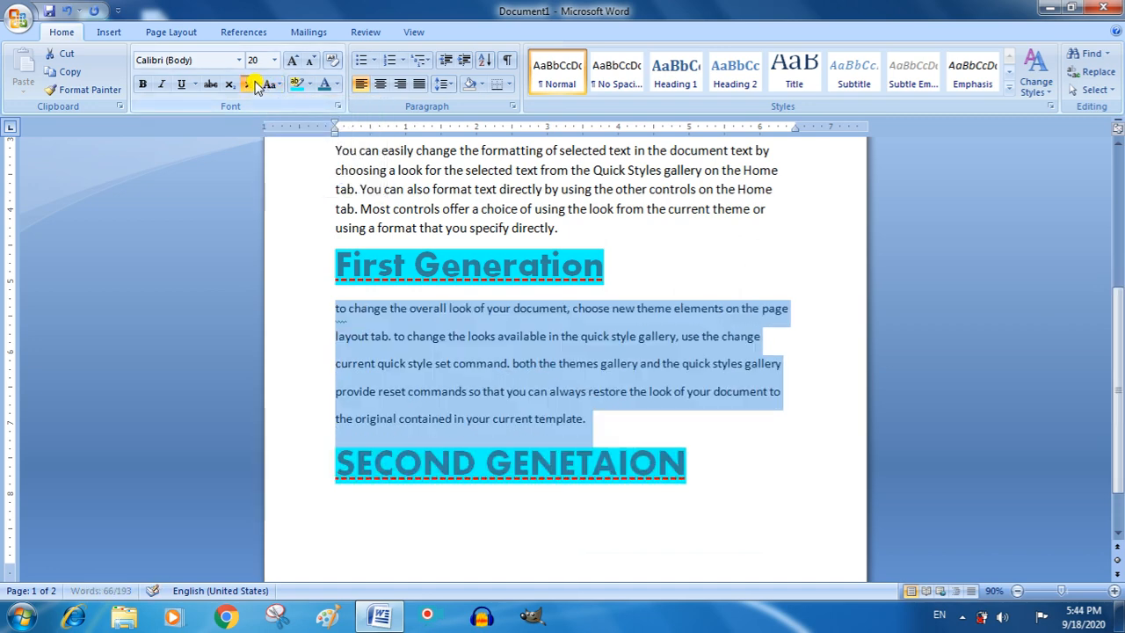
pyautogui.click(268, 86)
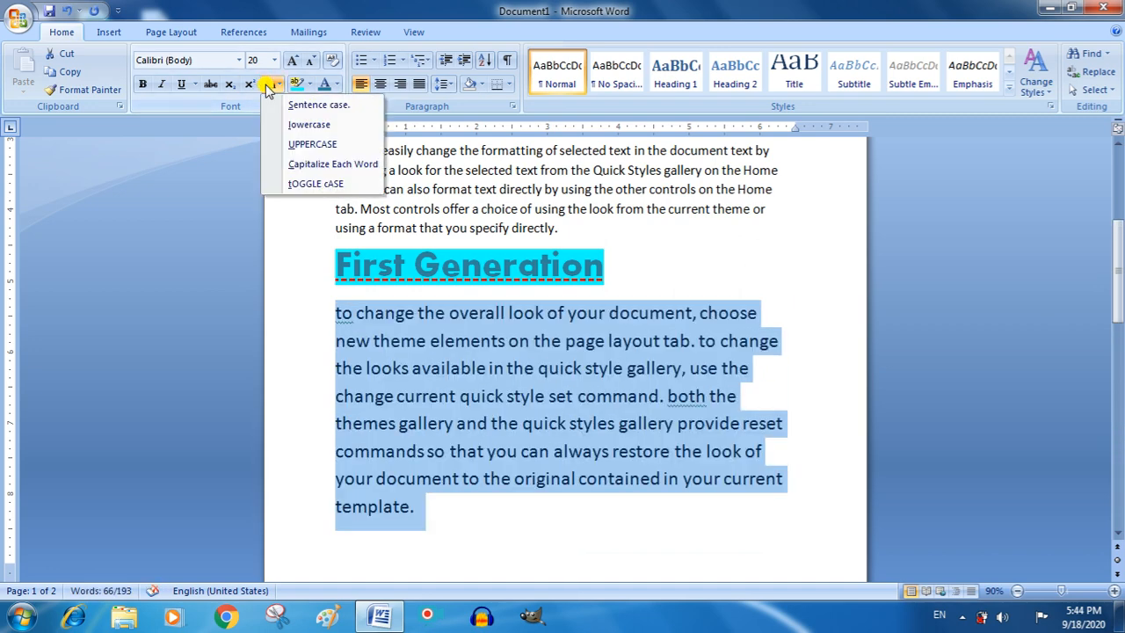
pyautogui.click(299, 182)
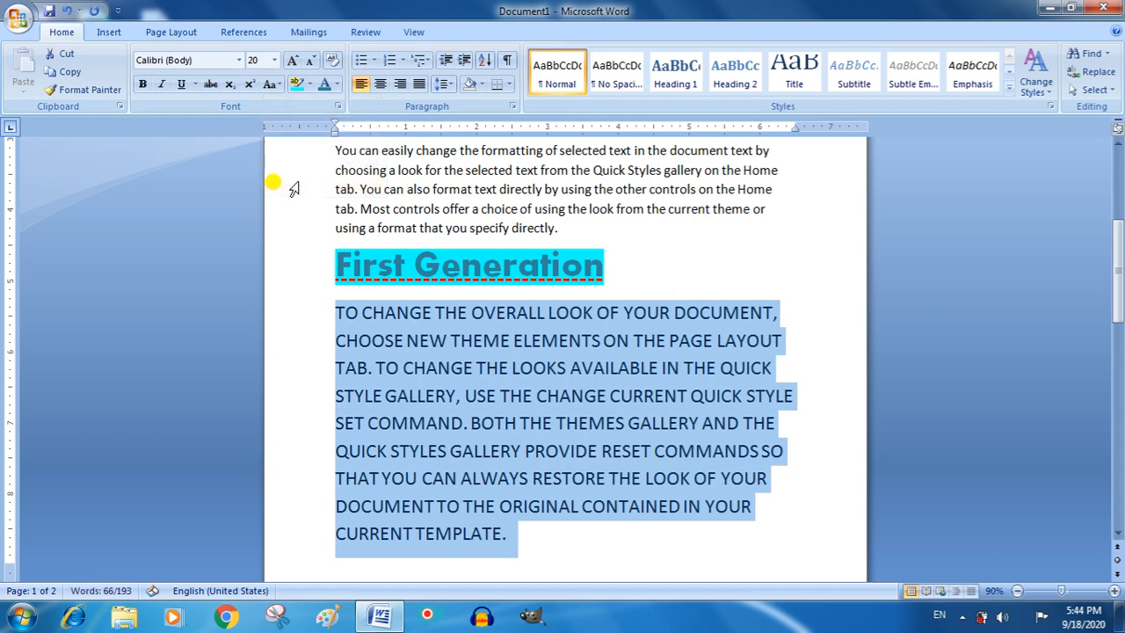
pyautogui.click(269, 85)
pyautogui.click(283, 184)
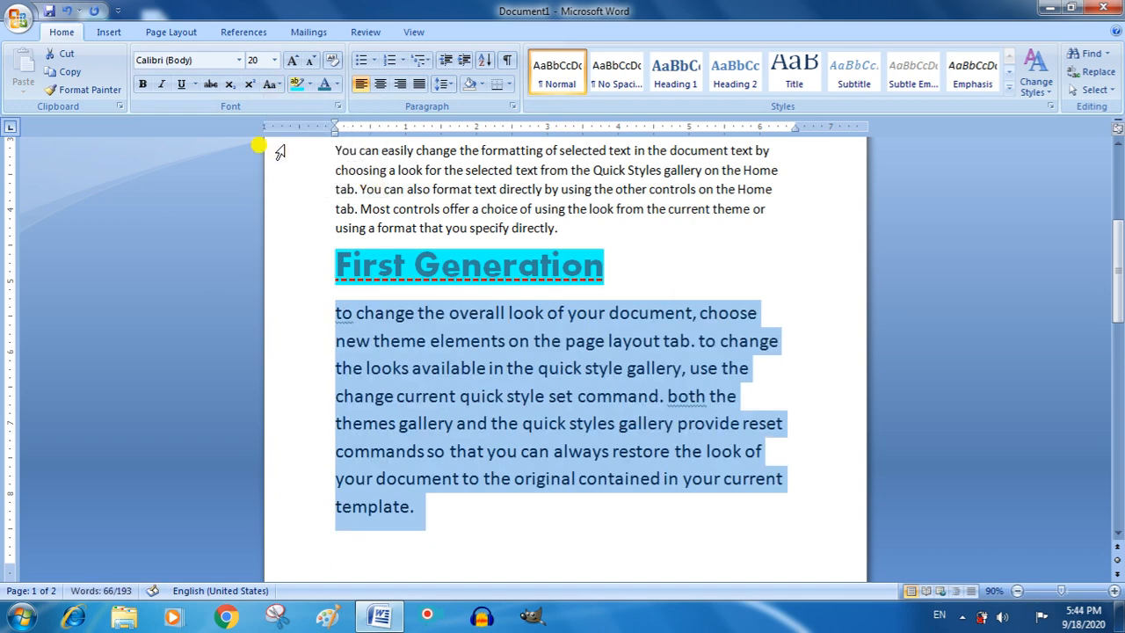
# - Apply Toggle Case to the lowercase paragraph below "First Generation", and convert it to Sentence case
pyautogui.click(269, 85)
pyautogui.click(294, 180)
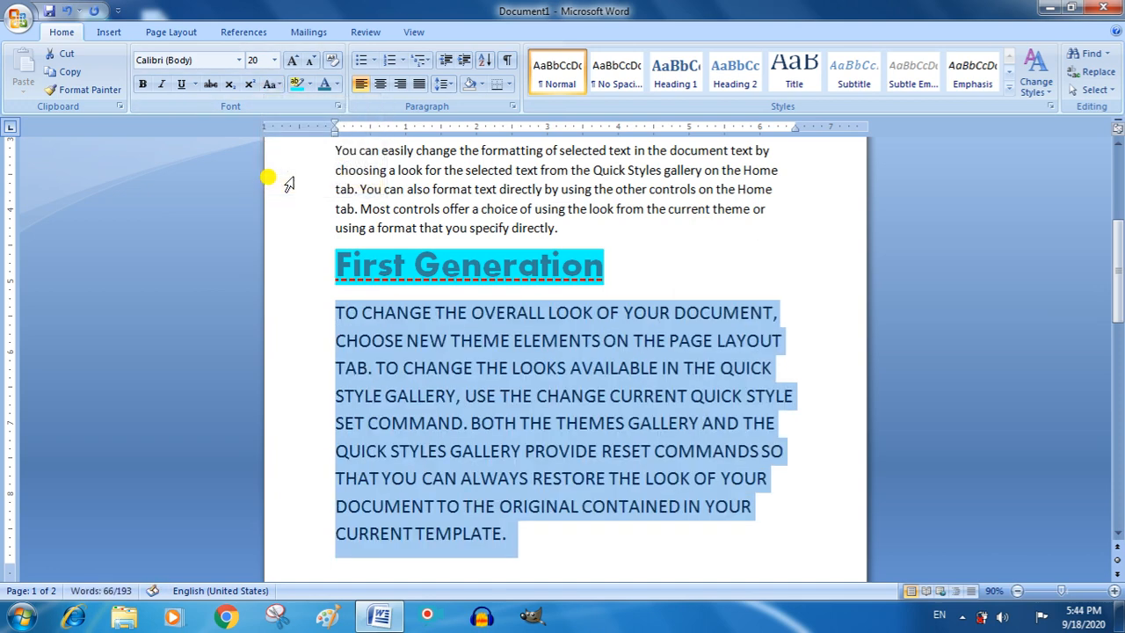
pyautogui.click(270, 84)
pyautogui.click(282, 105)
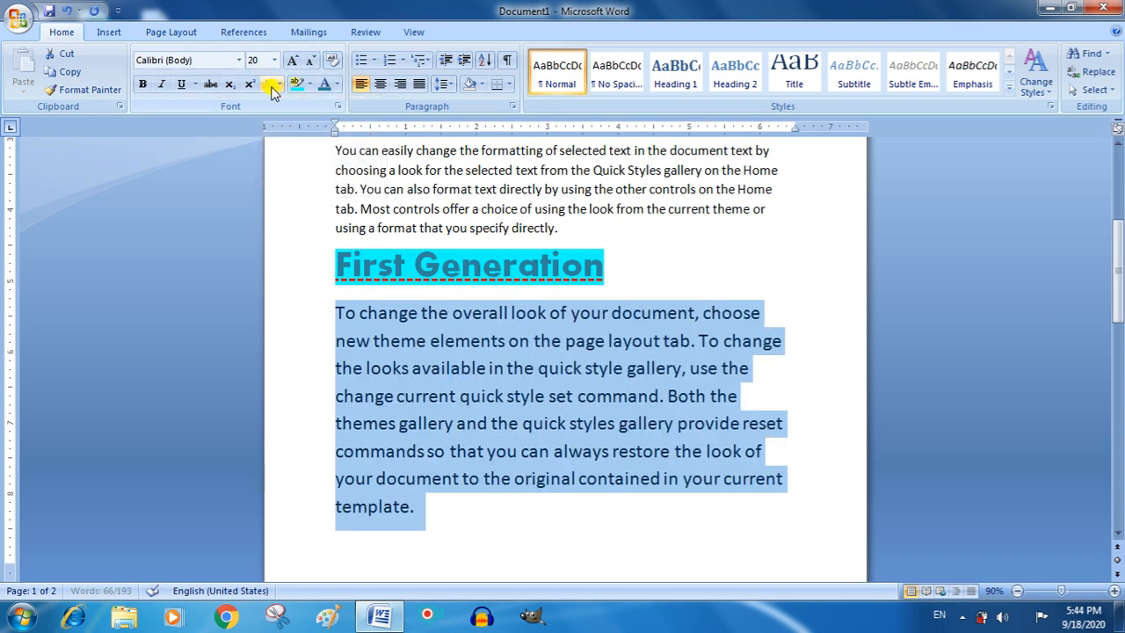
# - Apply Toggle Case to the sentence-case paragraph below "First Generation" and check the first letter of each sentence
pyautogui.click(270, 85)
pyautogui.click(291, 177)
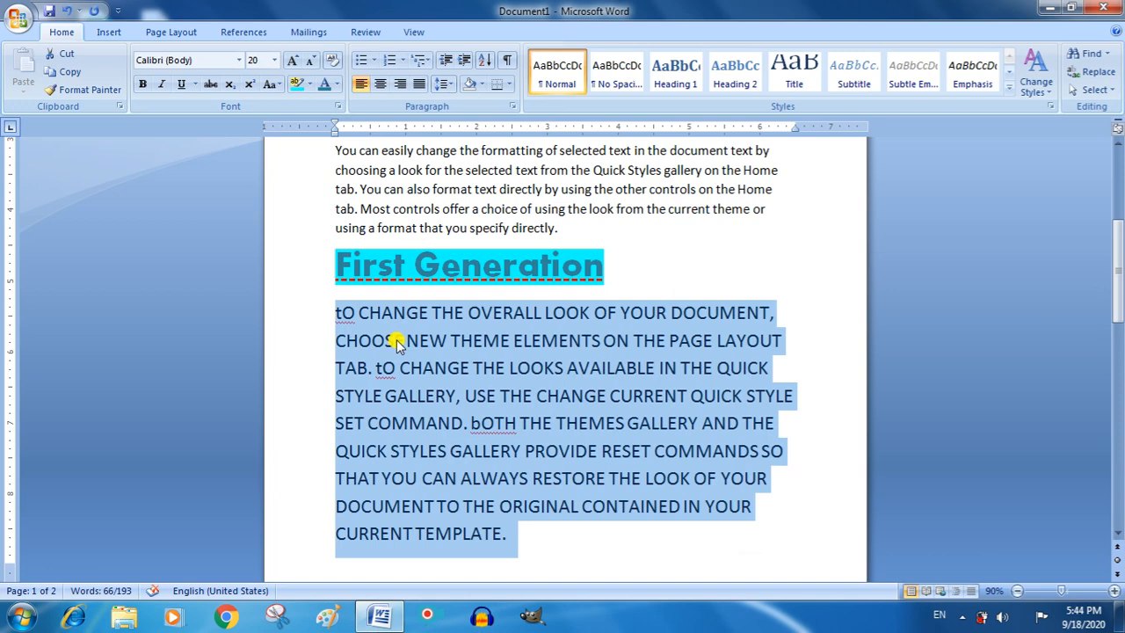
pyautogui.click(344, 313)
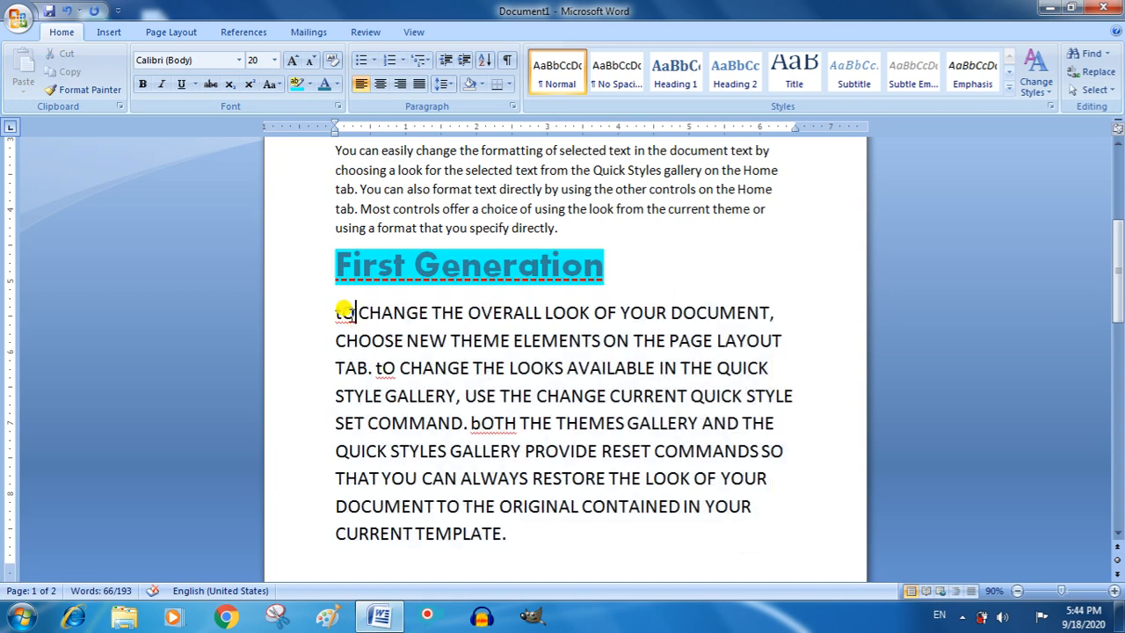
pyautogui.click(272, 84)
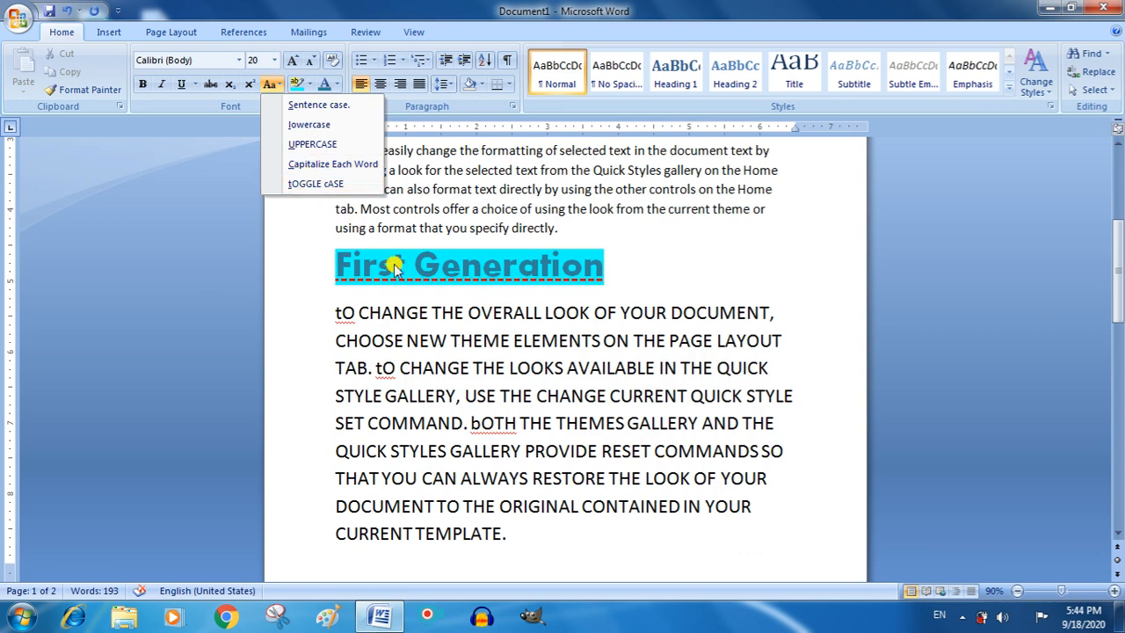
pyautogui.click(344, 315)
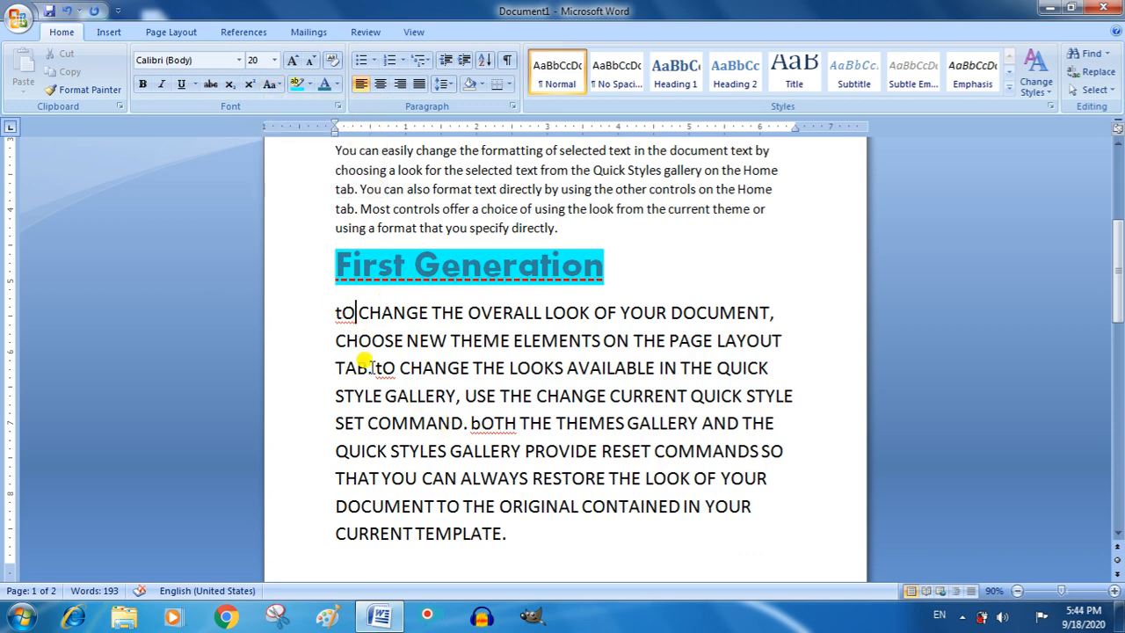
pyautogui.moveTo(375, 367); pyautogui.dragTo(384, 367)
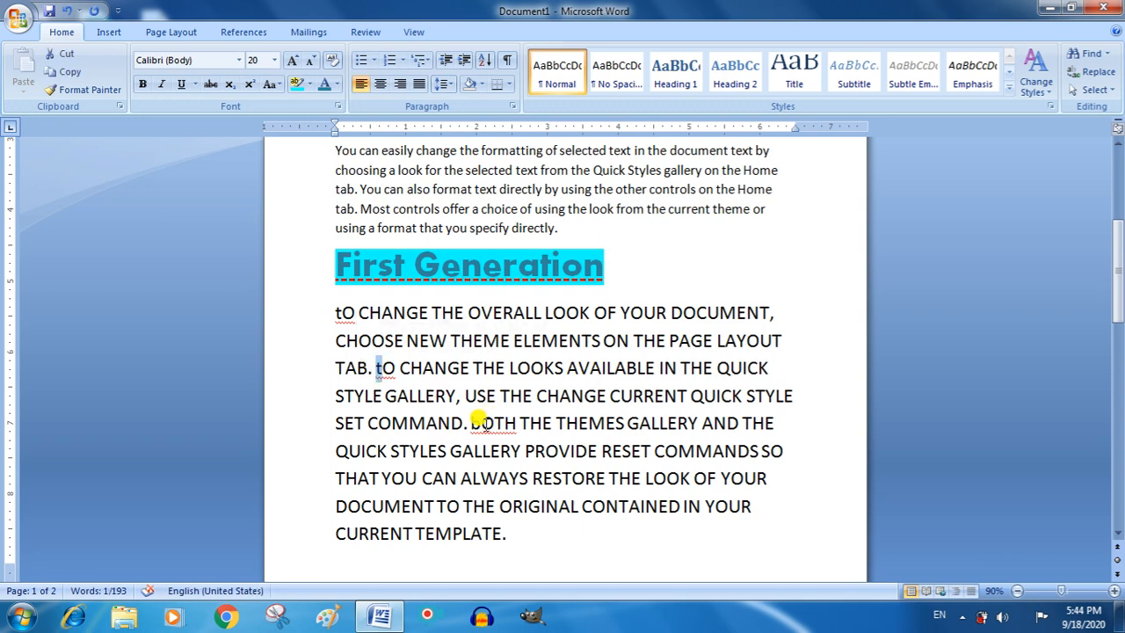
pyautogui.moveTo(482, 420); pyautogui.dragTo(470, 420)
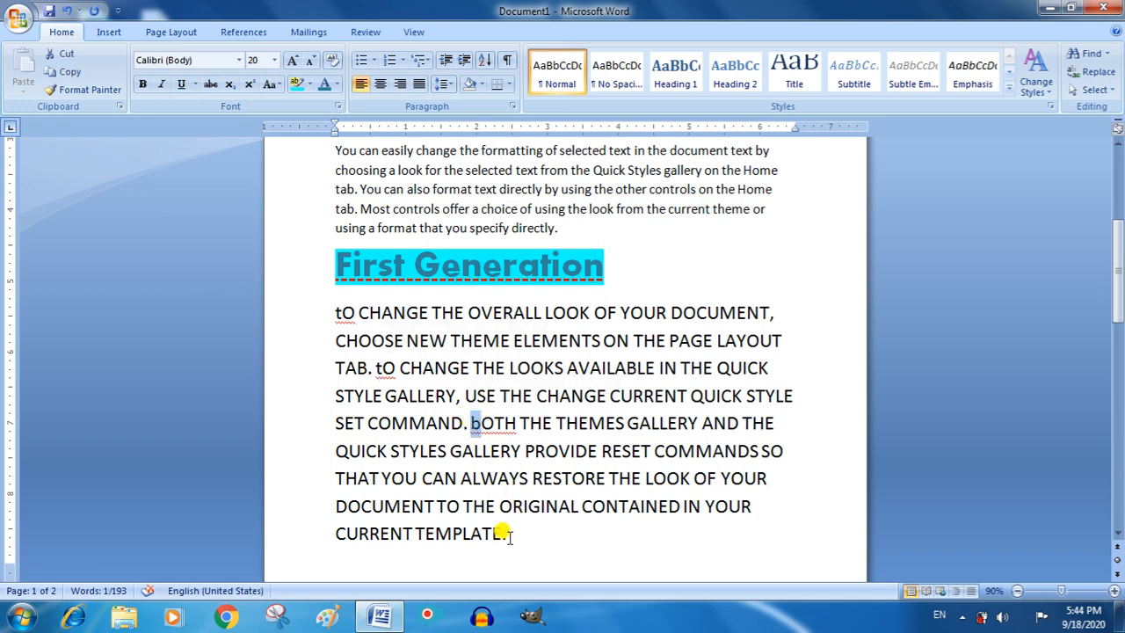
# - Select the whole paragraph below "First Generation", set it to lowercase and apply Toggle Case
pyautogui.moveTo(502, 532); pyautogui.dragTo(311, 314)
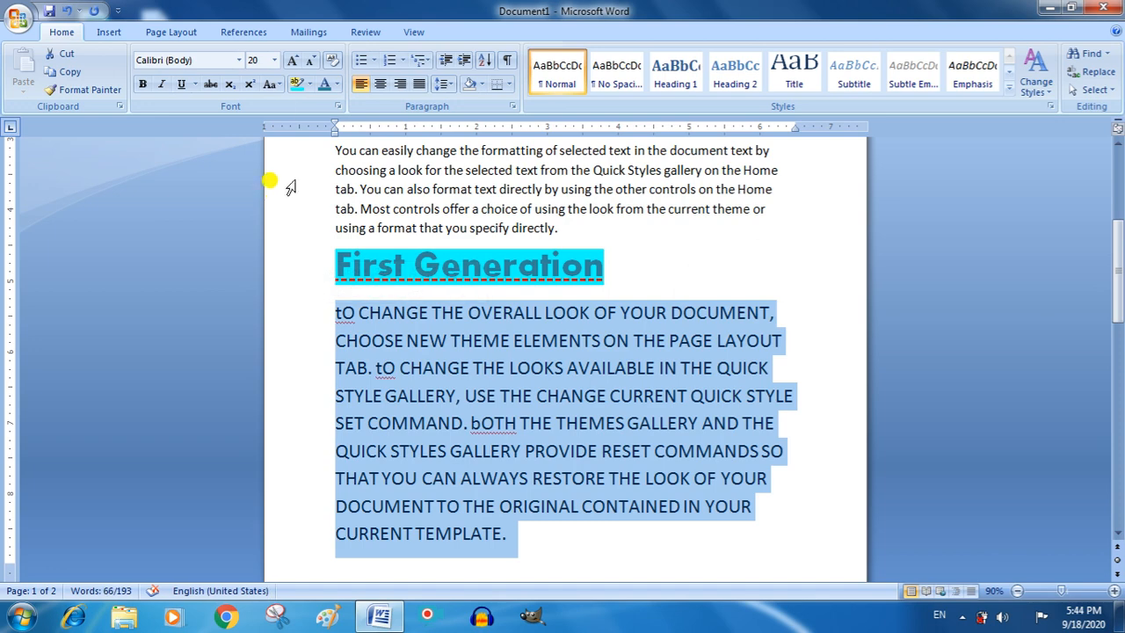
pyautogui.click(274, 83)
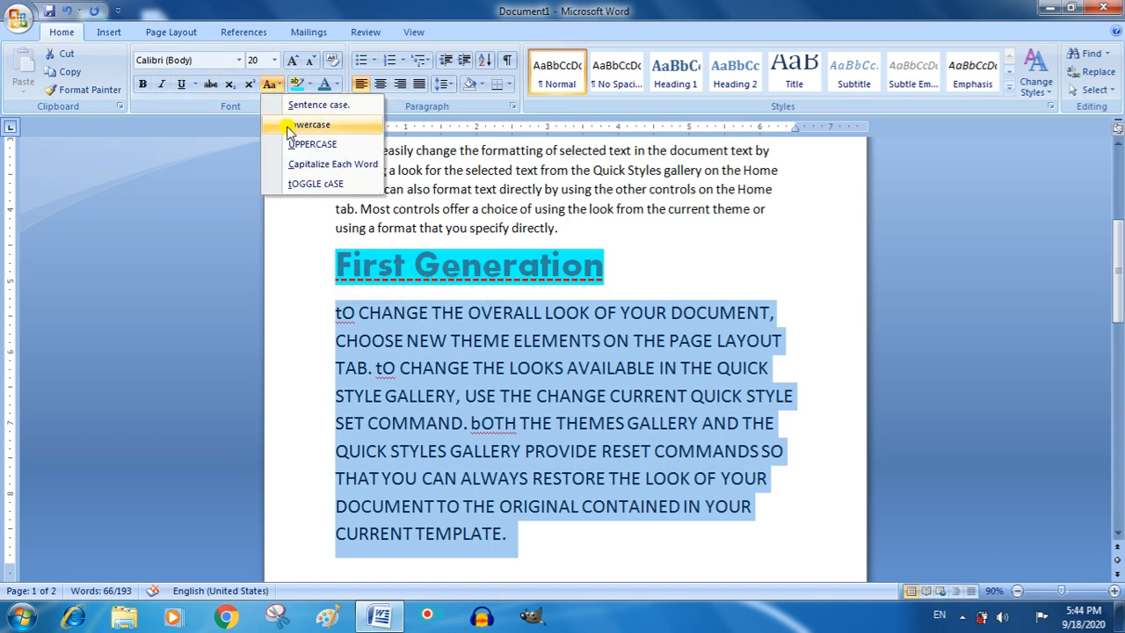
pyautogui.click(299, 124)
pyautogui.click(275, 83)
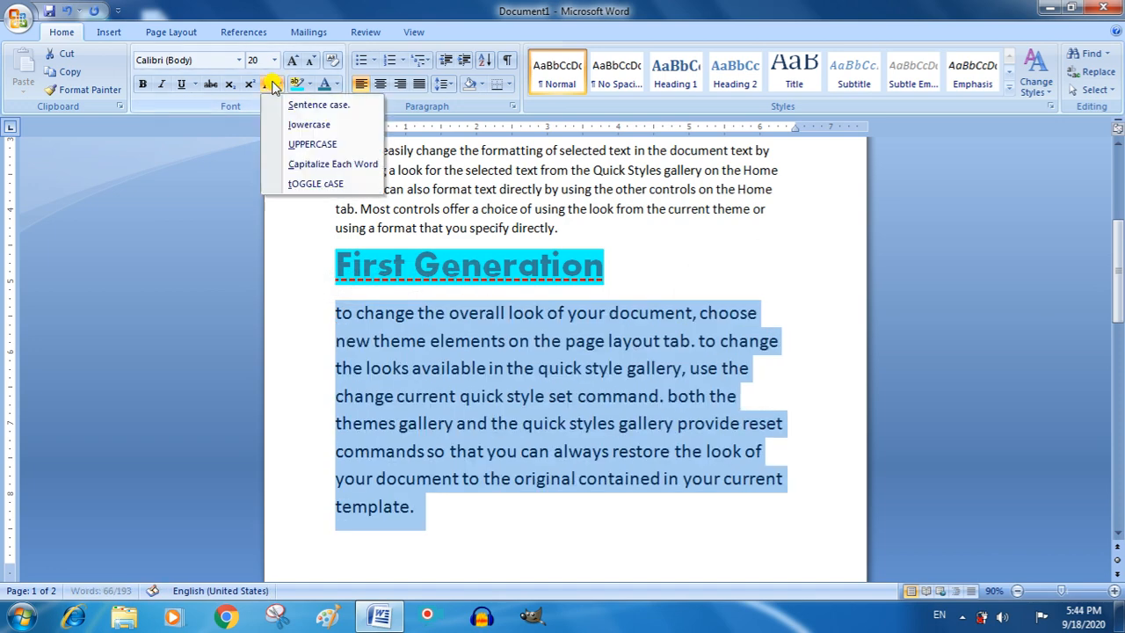
pyautogui.click(297, 182)
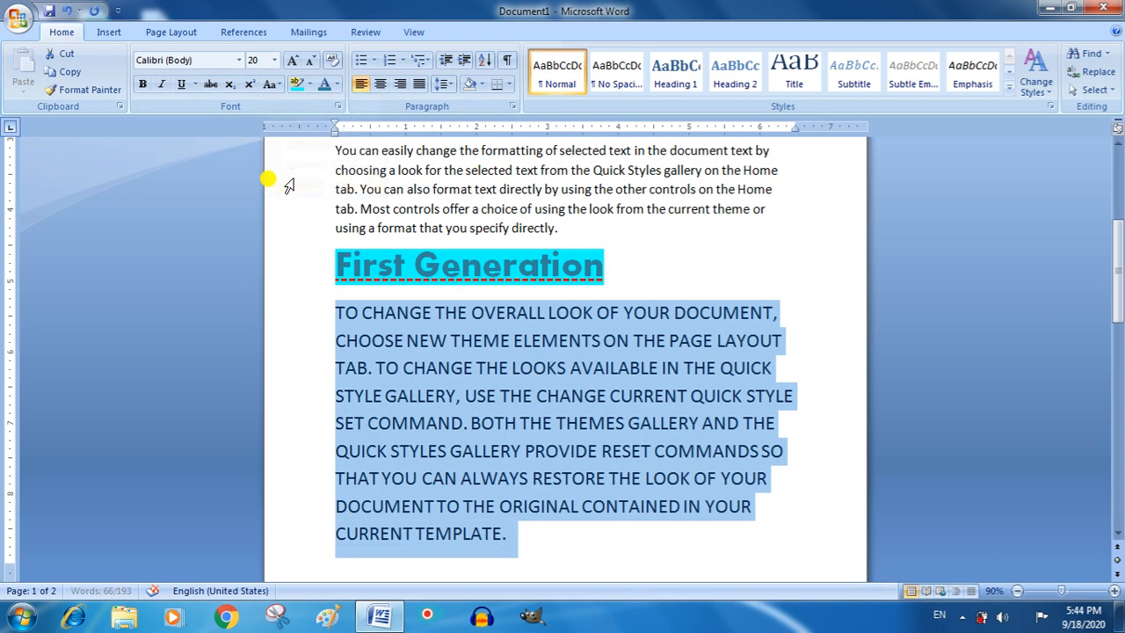
# - Apply Capitalize Each Word to the paragraph below "First Generation", followed by Toggle Case
pyautogui.click(274, 83)
pyautogui.click(297, 165)
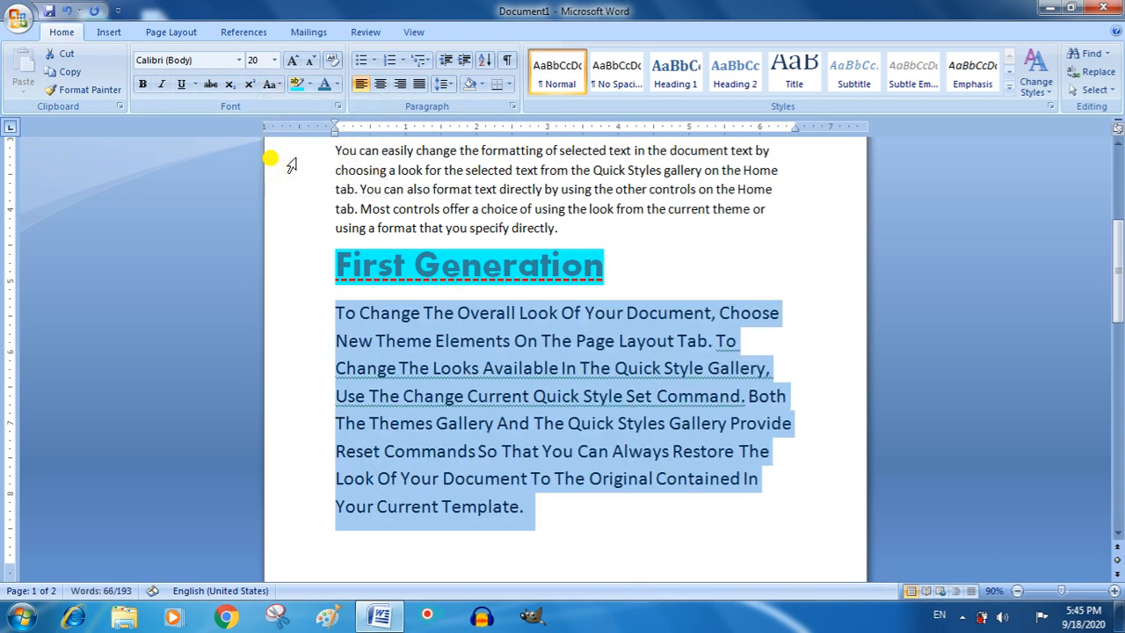
pyautogui.click(272, 84)
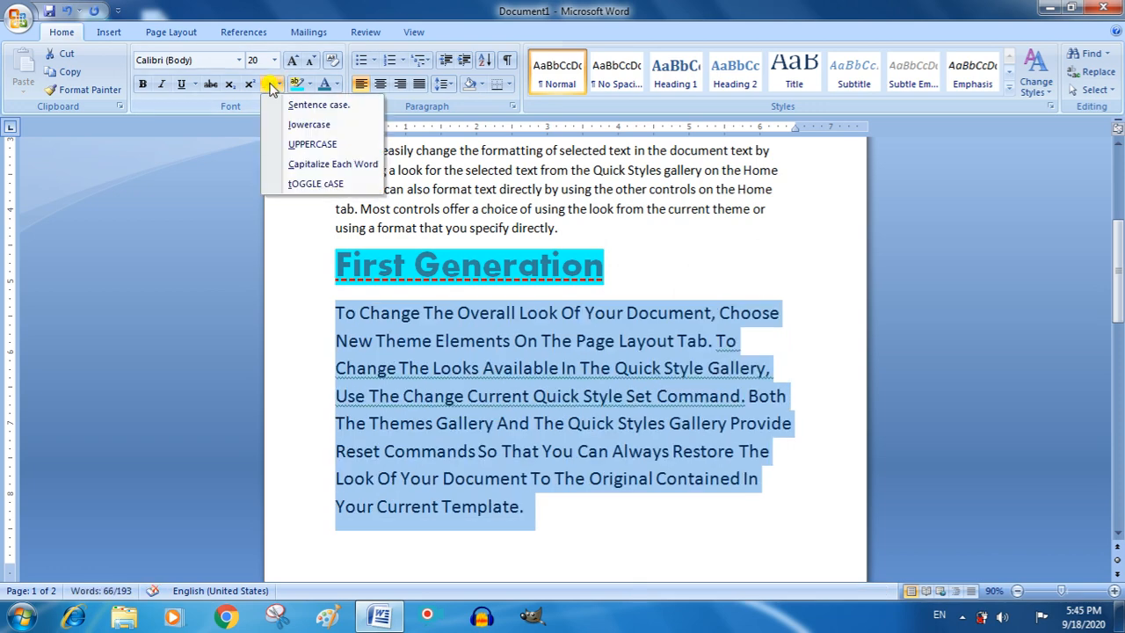
pyautogui.click(297, 183)
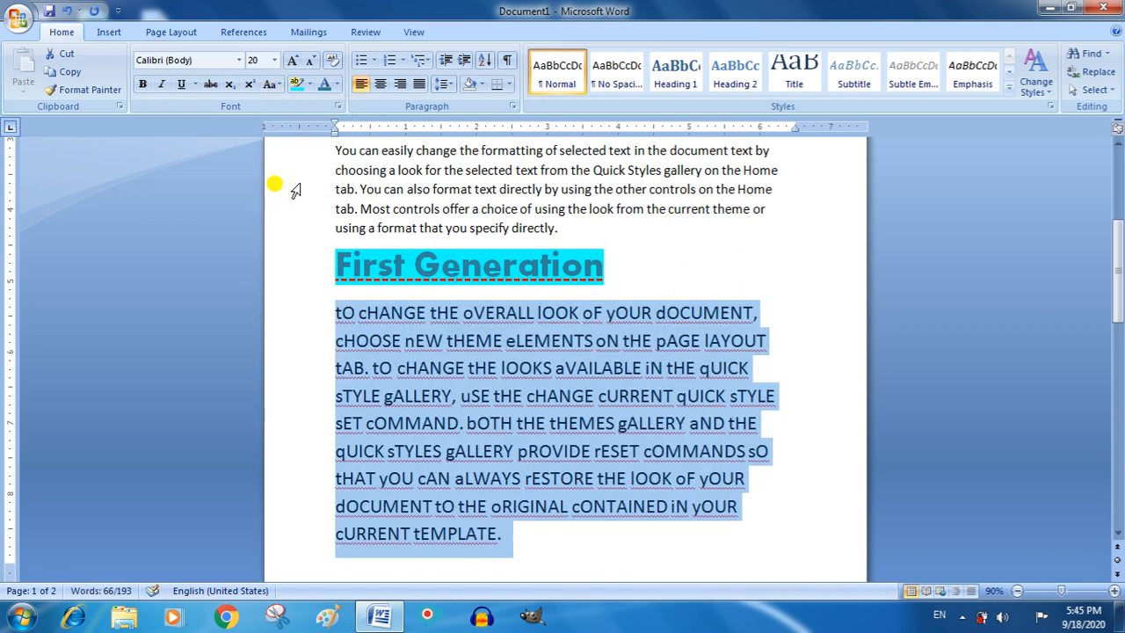
# - Examine the initial letters of the opening words in the toggled paragraph below "First Generation"
pyautogui.click(292, 283)
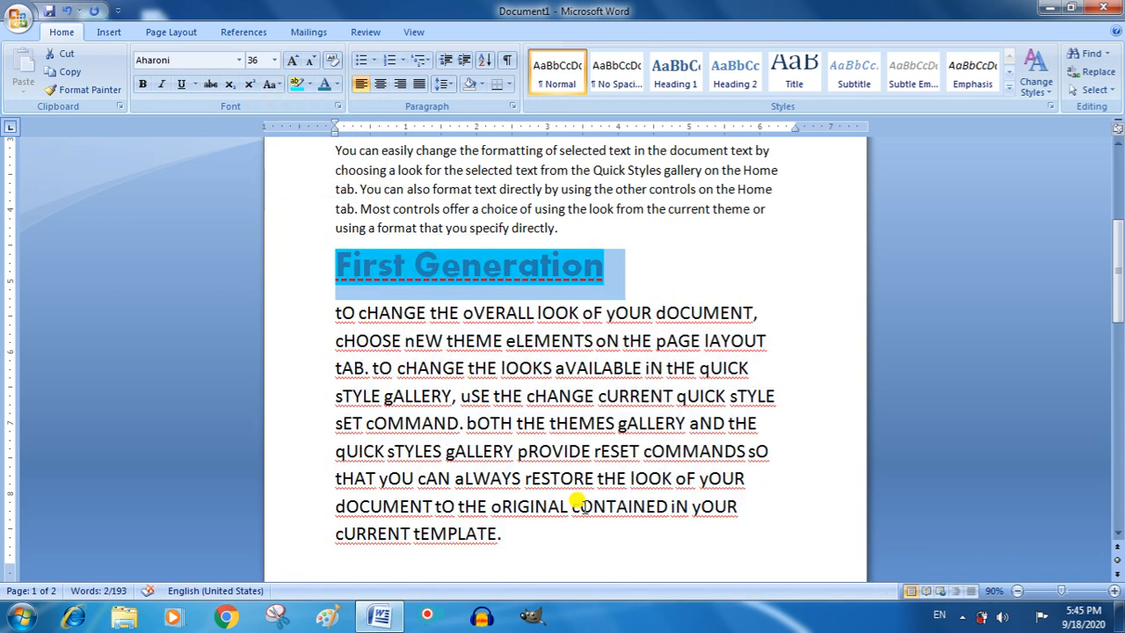
pyautogui.click(562, 529)
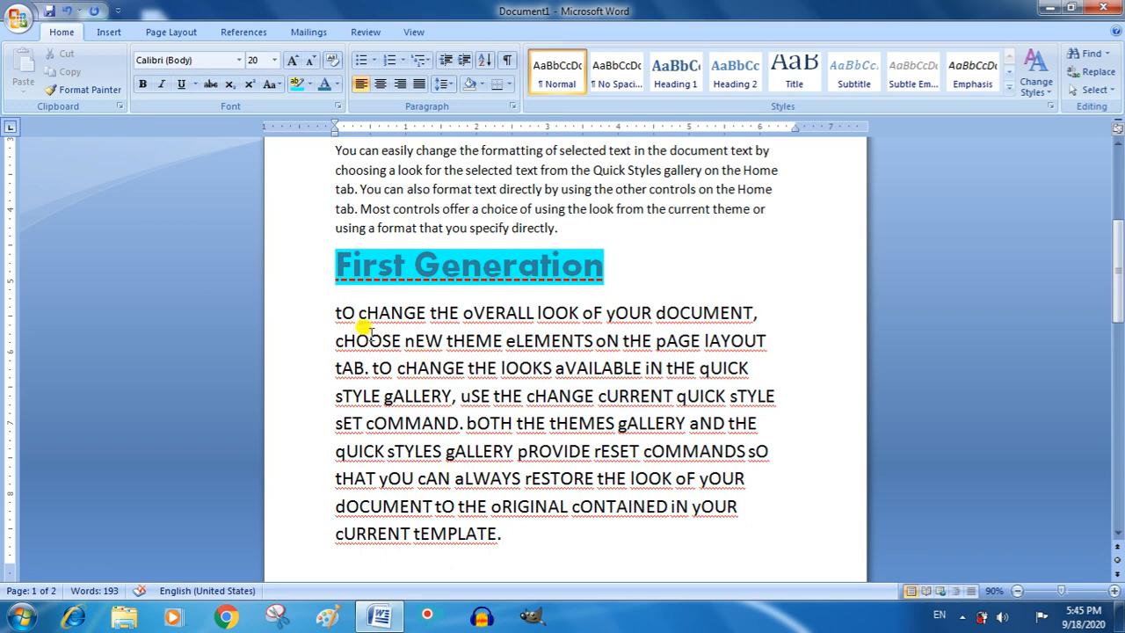
pyautogui.moveTo(334, 310); pyautogui.dragTo(344, 311)
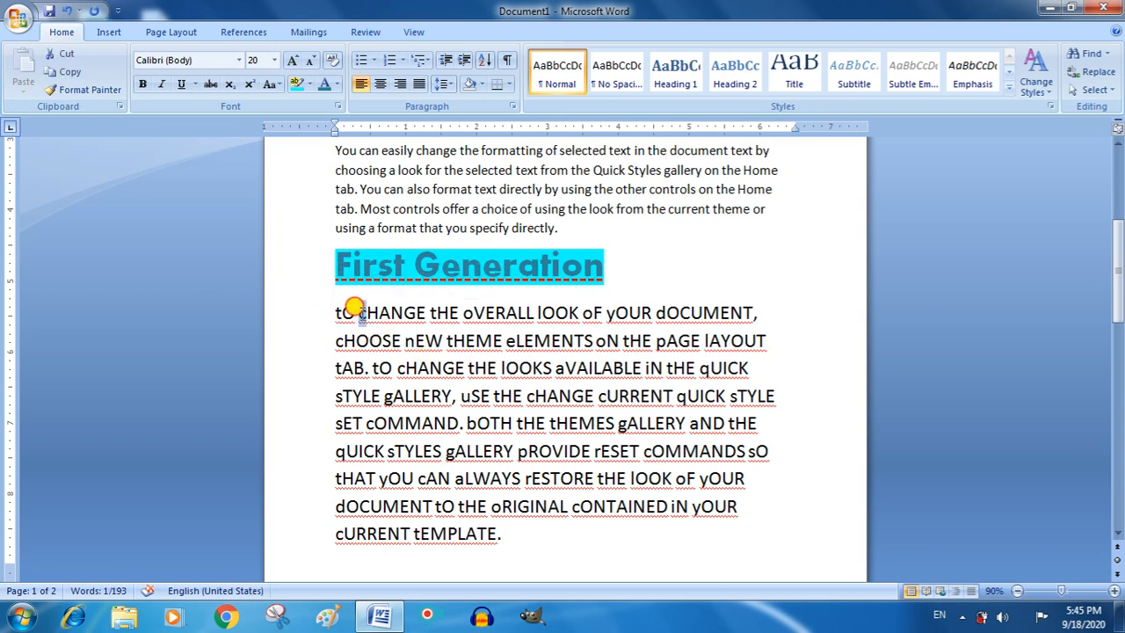
pyautogui.moveTo(430, 311); pyautogui.dragTo(466, 313)
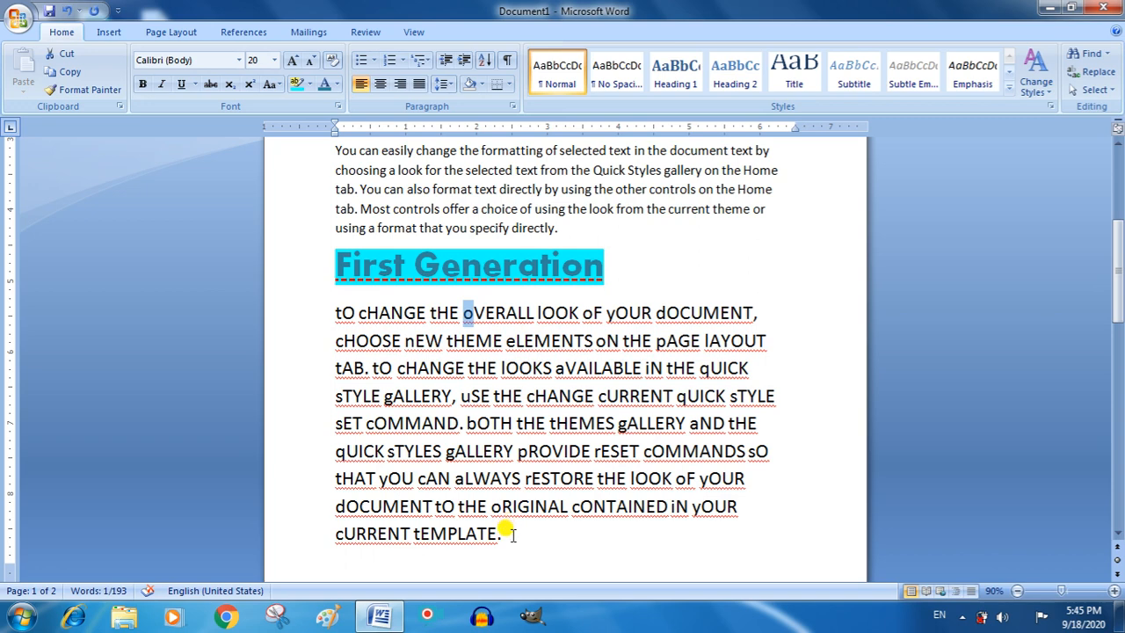
pyautogui.moveTo(505, 530); pyautogui.dragTo(338, 327)
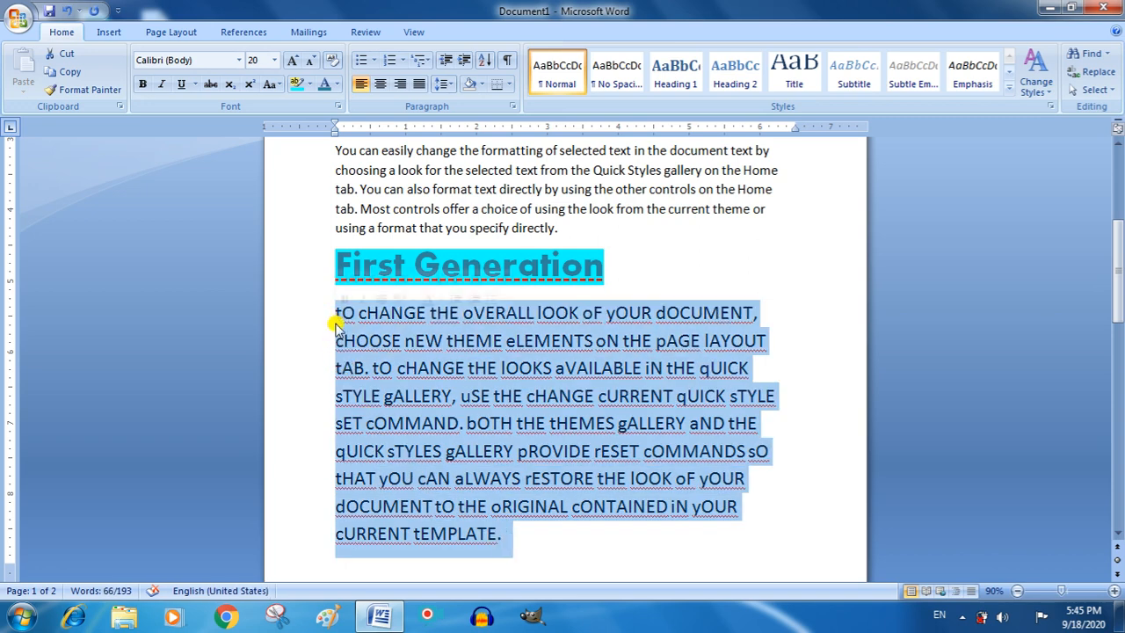
pyautogui.click(443, 395)
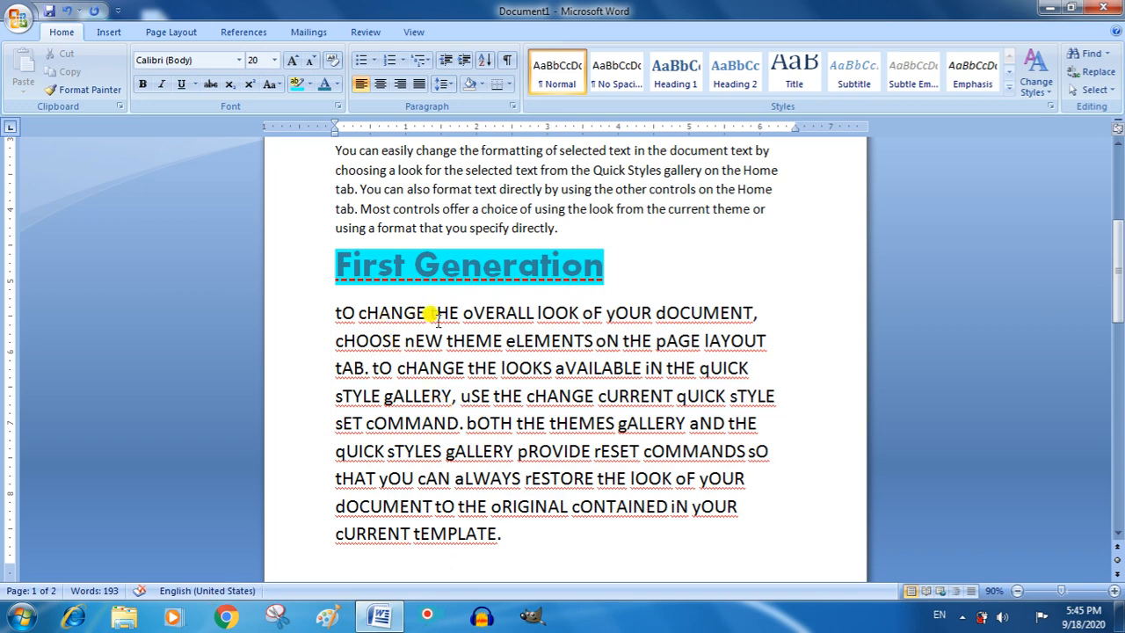
# - Select the whole paragraph below "First Generation" and convert it to Sentence case
pyautogui.moveTo(500, 533); pyautogui.dragTo(296, 317)
pyautogui.click(273, 84)
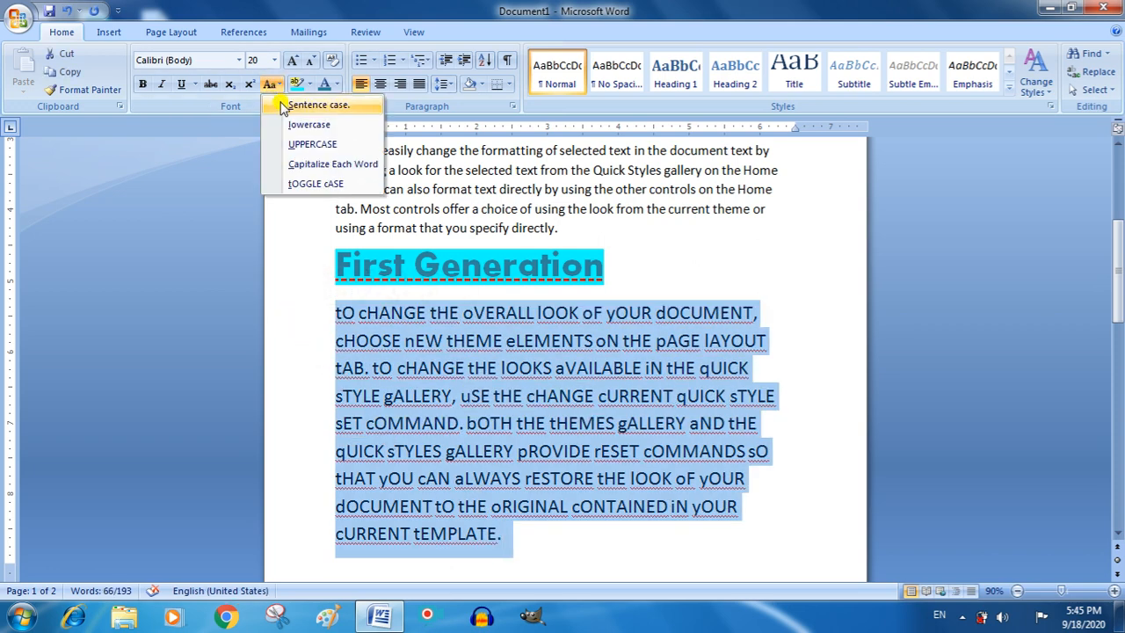
pyautogui.click(316, 105)
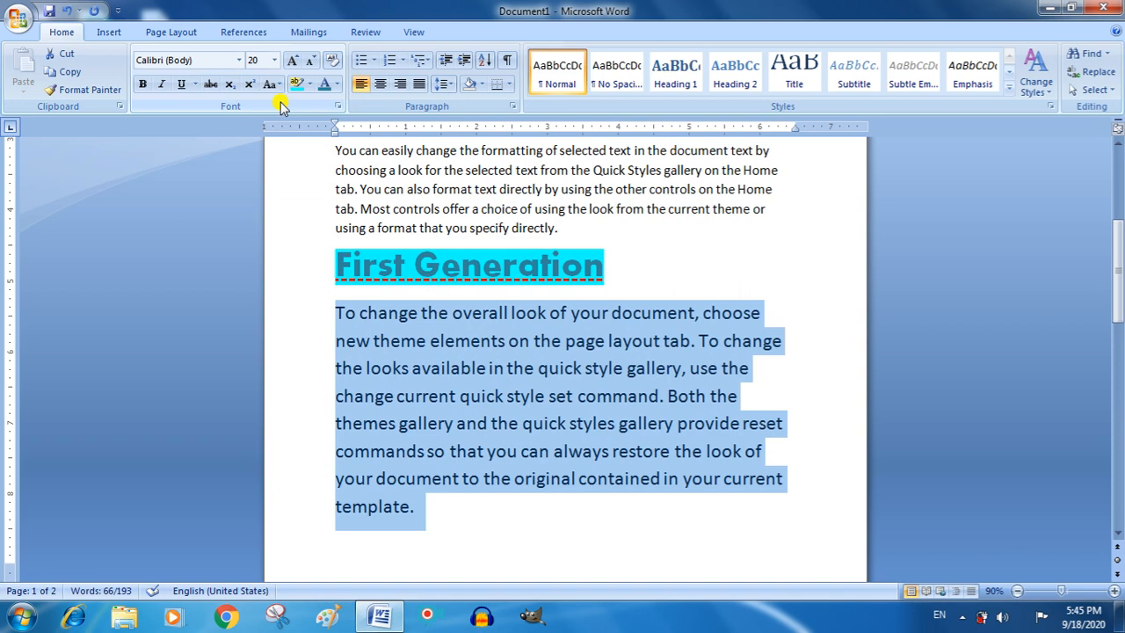
pyautogui.click(445, 526)
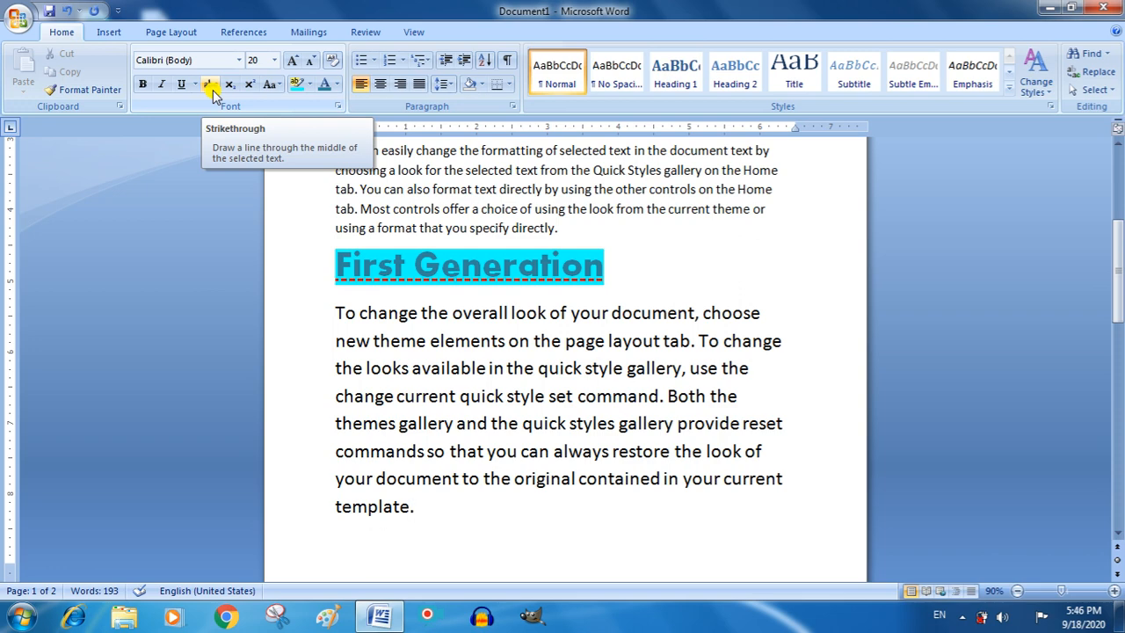
# - Apply strikethrough to the entire paragraph below "First Generation"
pyautogui.moveTo(416, 507); pyautogui.dragTo(337, 323)
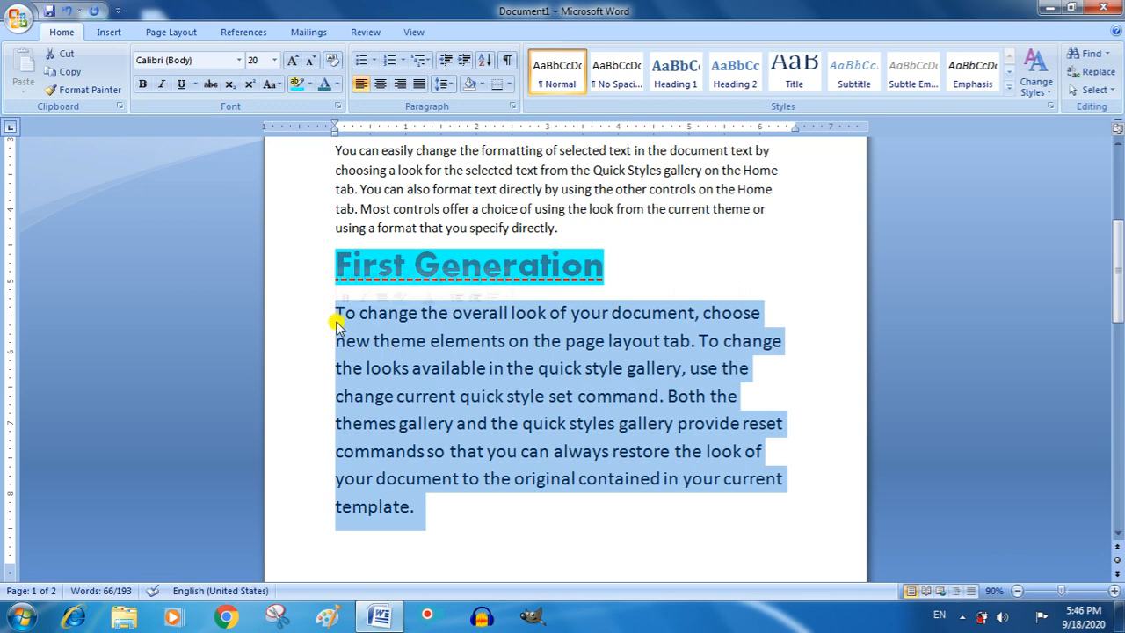
pyautogui.click(210, 83)
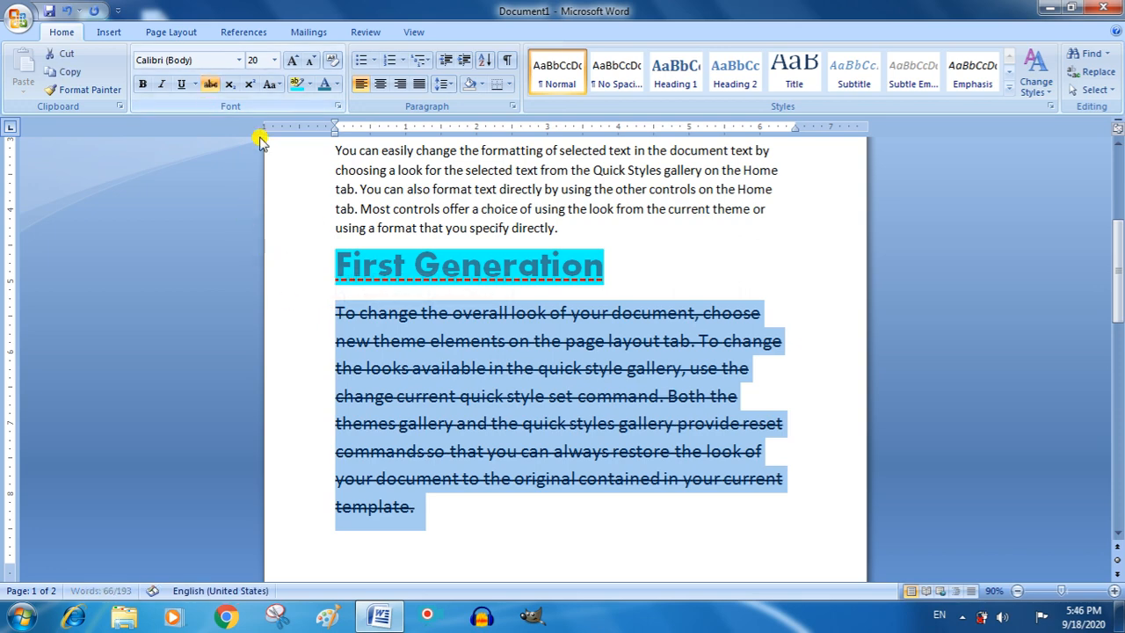
pyautogui.click(490, 533)
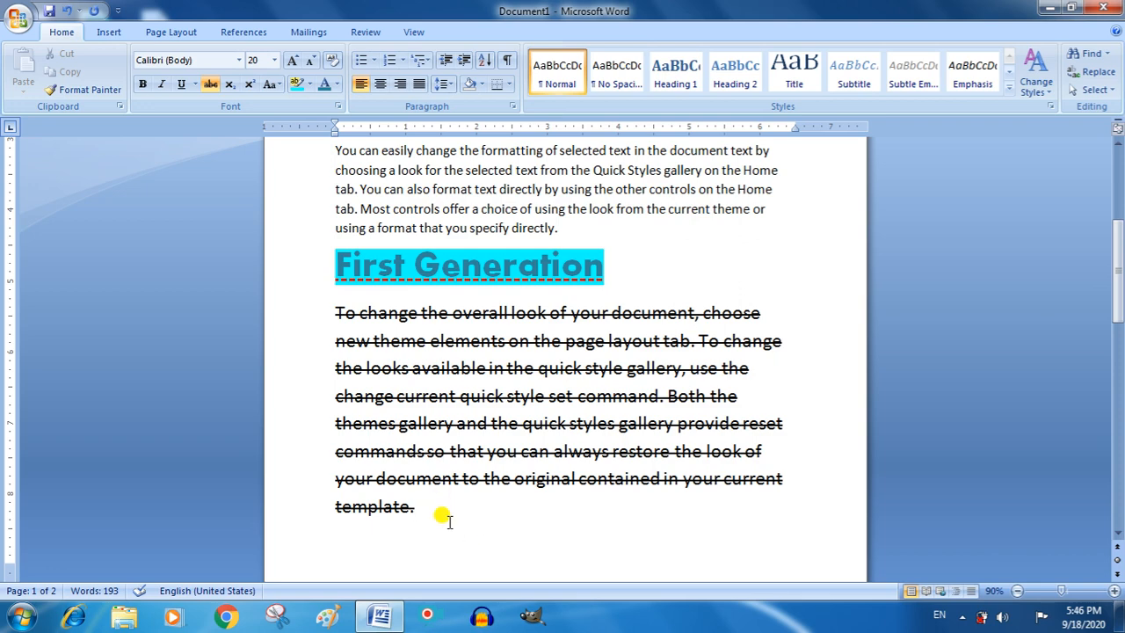
# - Remove the strikethrough from the entire paragraph below "First Generation"
pyautogui.moveTo(440, 515); pyautogui.dragTo(313, 314)
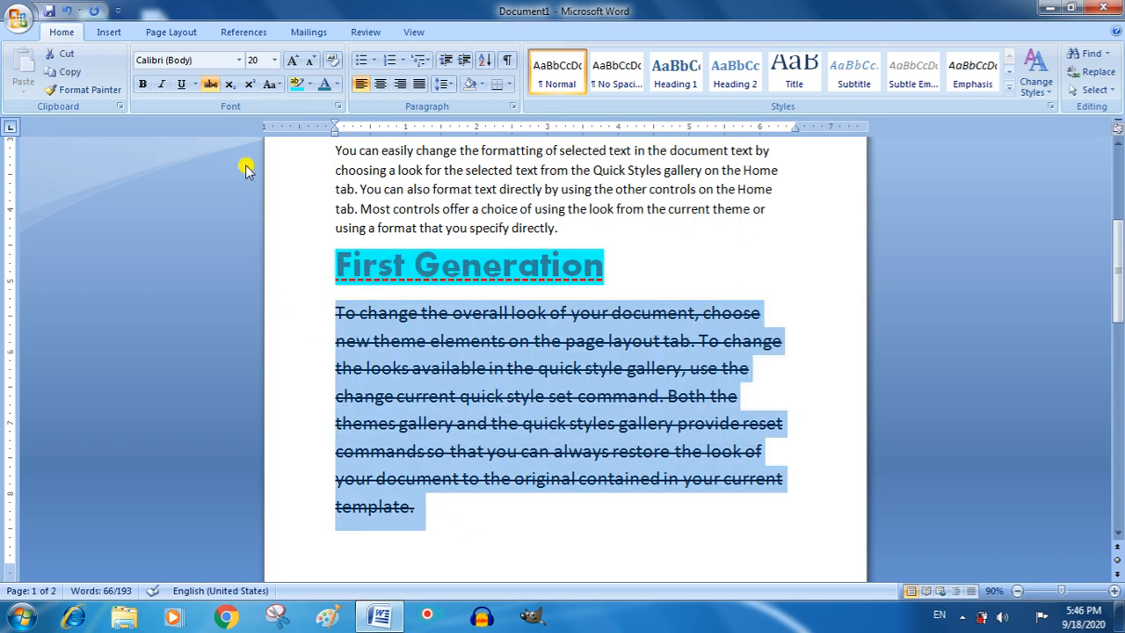
pyautogui.click(211, 85)
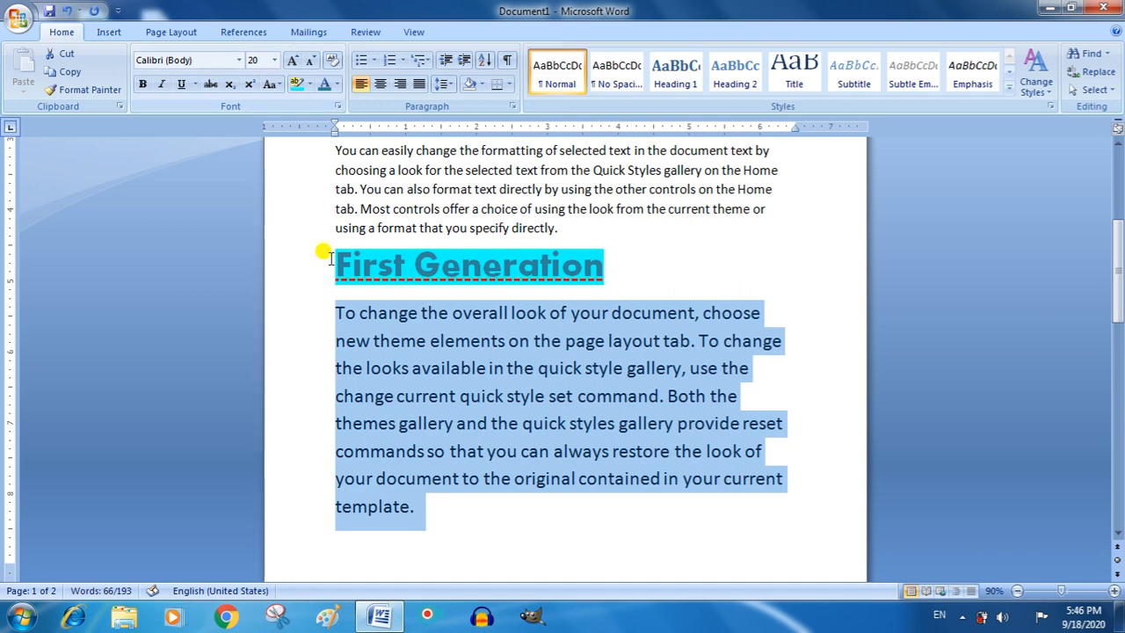
pyautogui.click(500, 478)
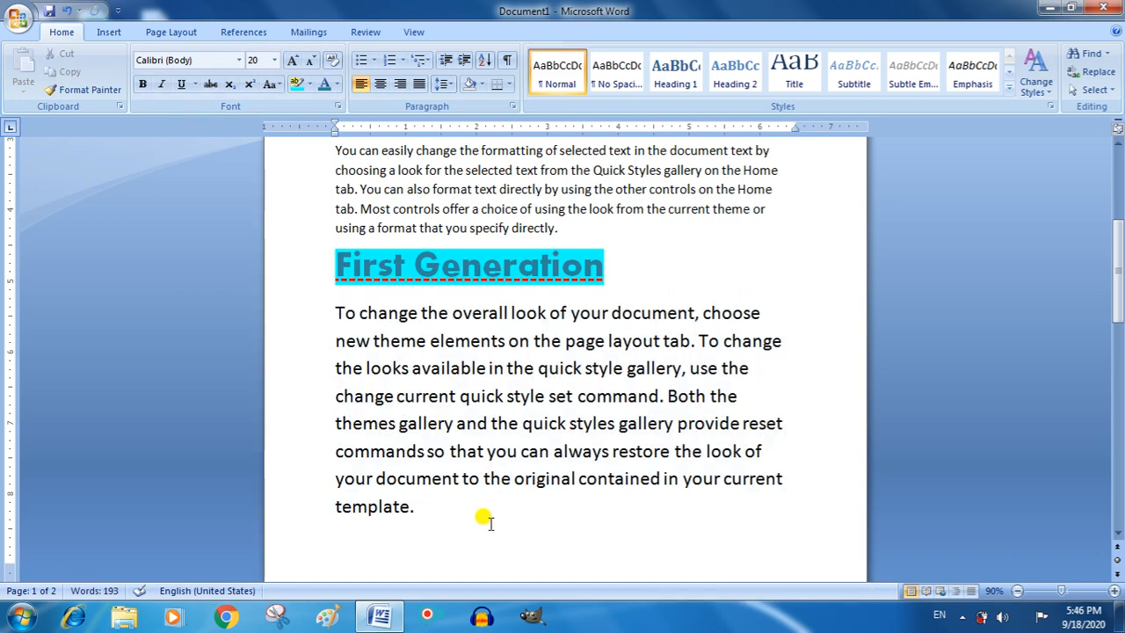
# - Add the text "H2O" on a new line below the "First Generation" paragraph and select its digit 2
pyautogui.moveTo(491, 525)
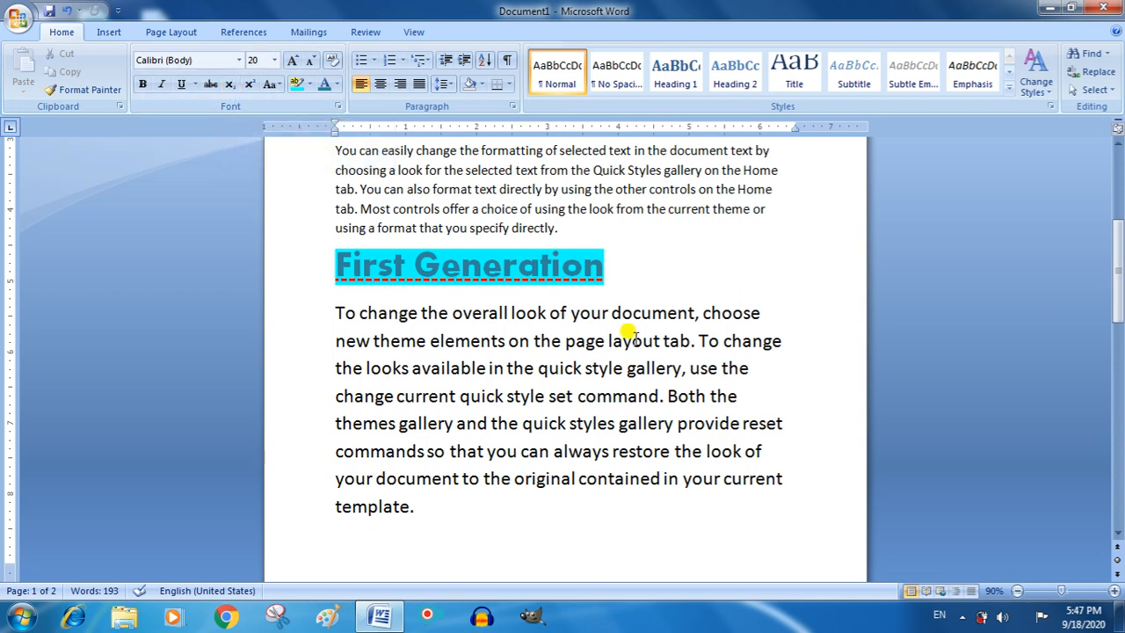
pyautogui.press('Return')
pyautogui.moveTo(1119, 264); pyautogui.dragTo(1120, 299)
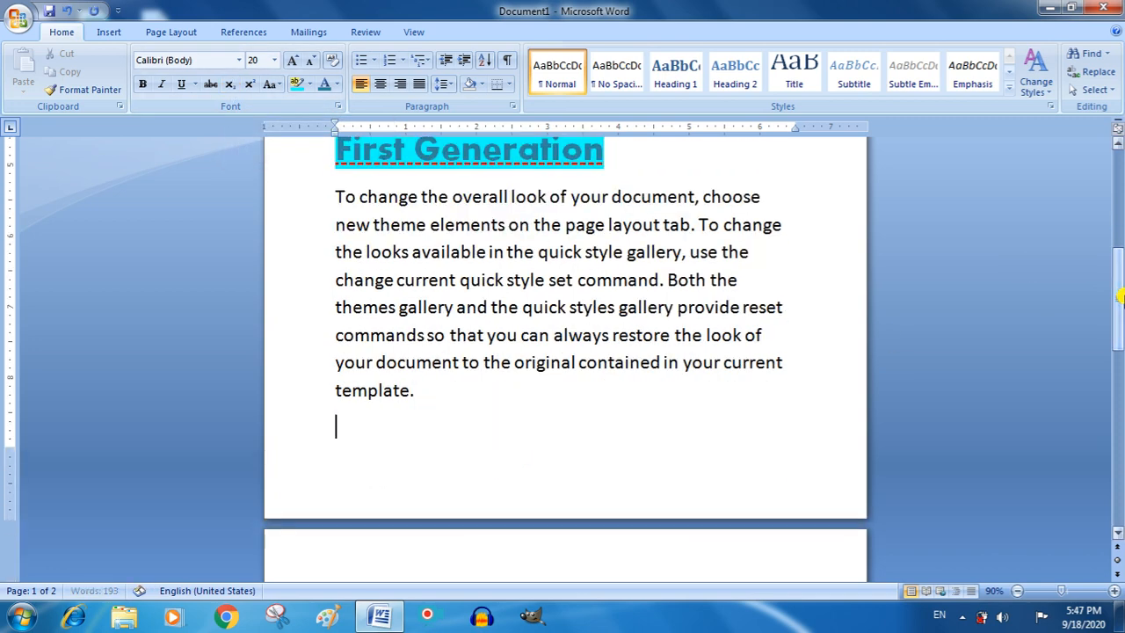
pyautogui.write('H2O')
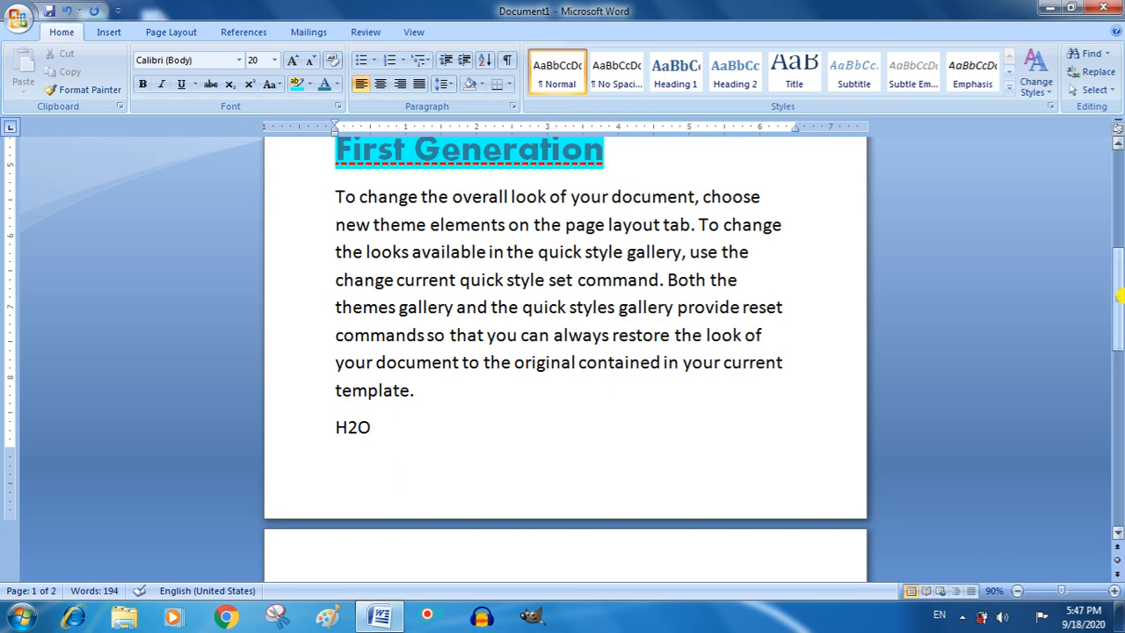
pyautogui.hotkey('shift', 'Left')
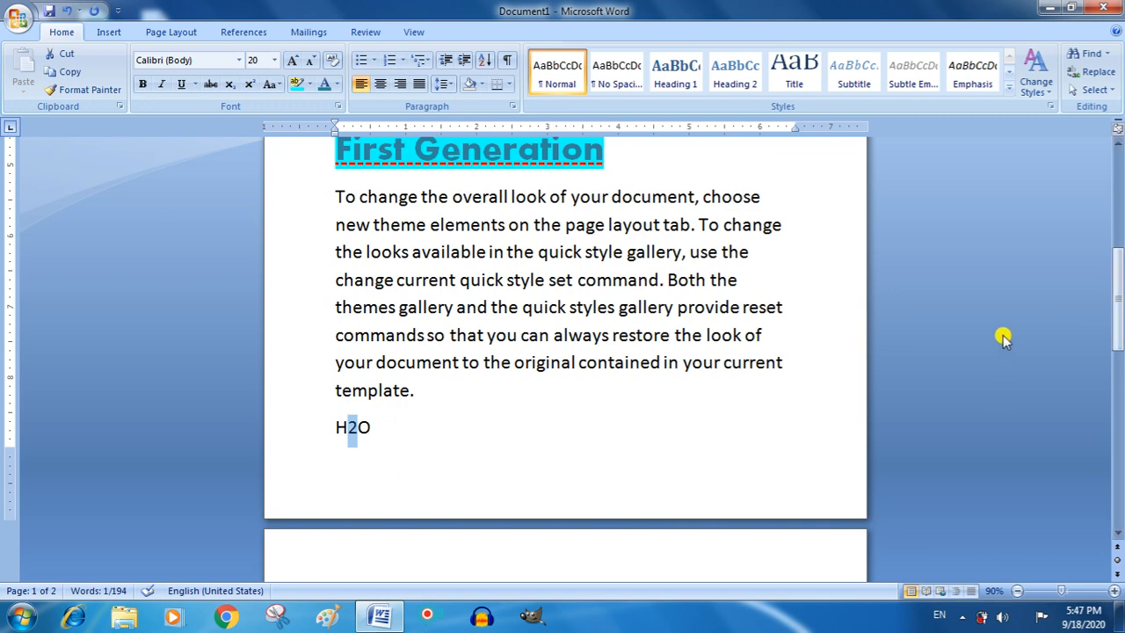
pyautogui.click(407, 427)
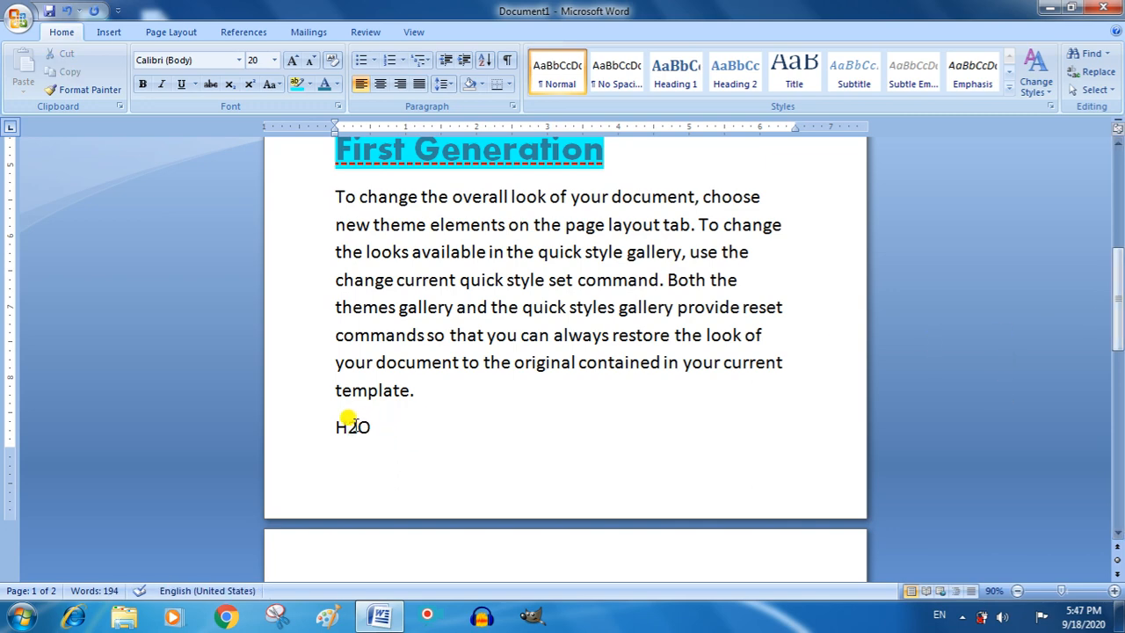
# - Format the digit 2 in the "H2O" text as subscript
pyautogui.moveTo(343, 426); pyautogui.dragTo(349, 425)
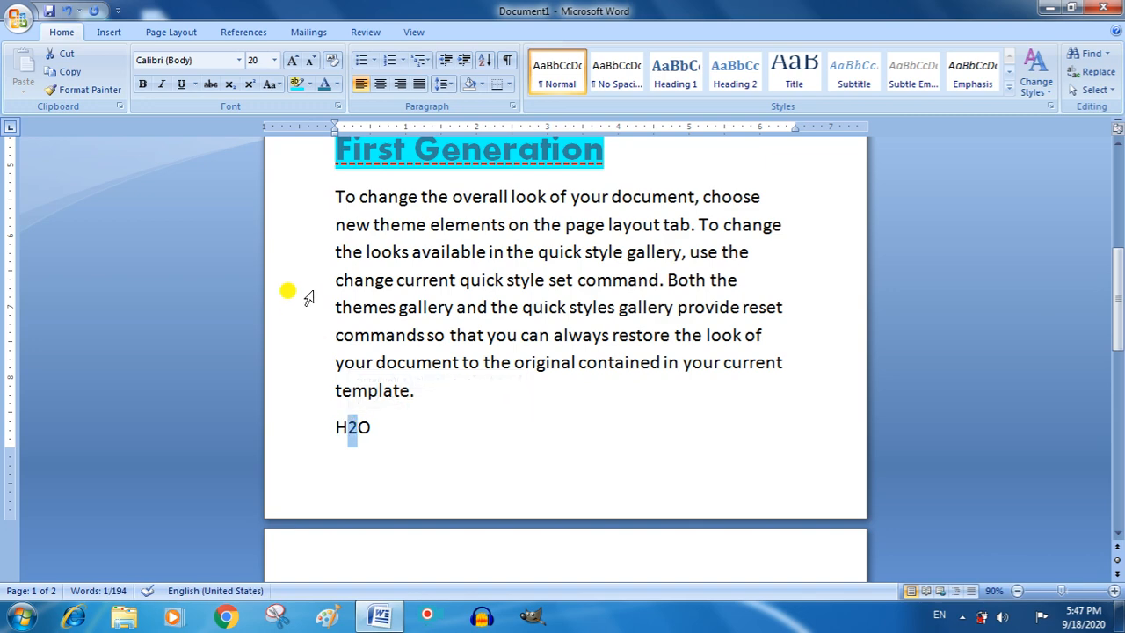
pyautogui.click(229, 84)
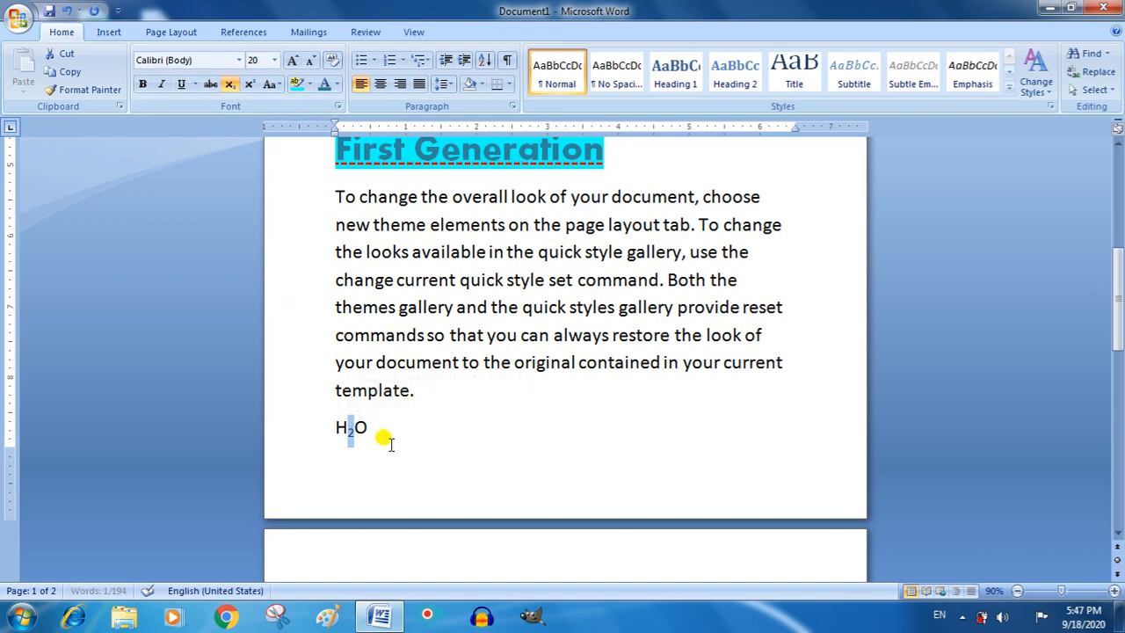
pyautogui.moveTo(381, 439); pyautogui.dragTo(326, 429)
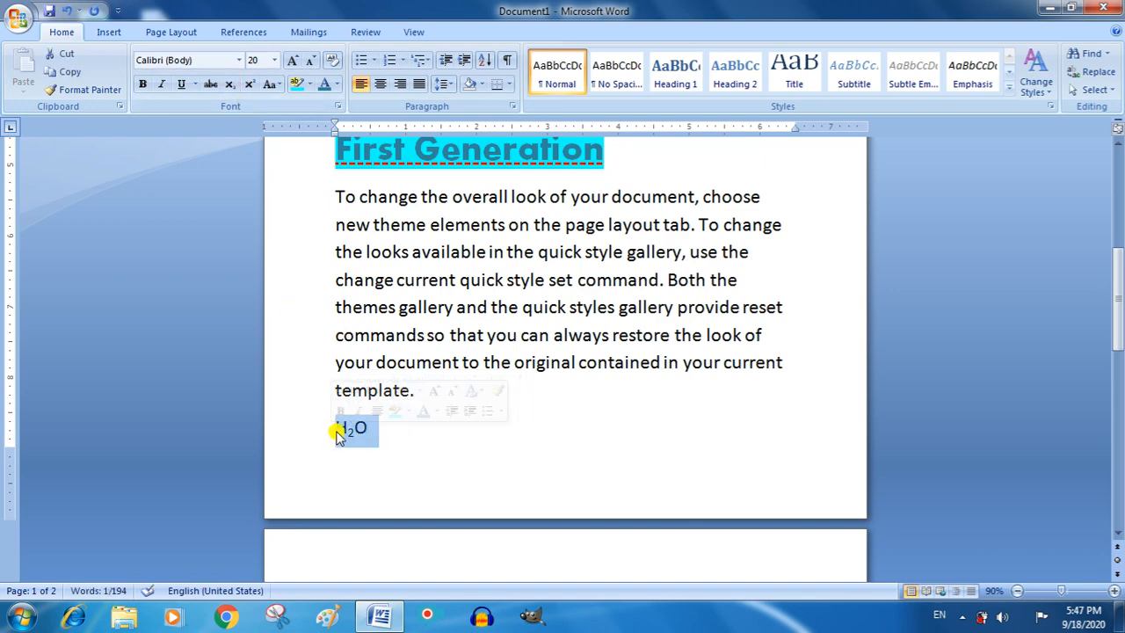
pyautogui.click(355, 427)
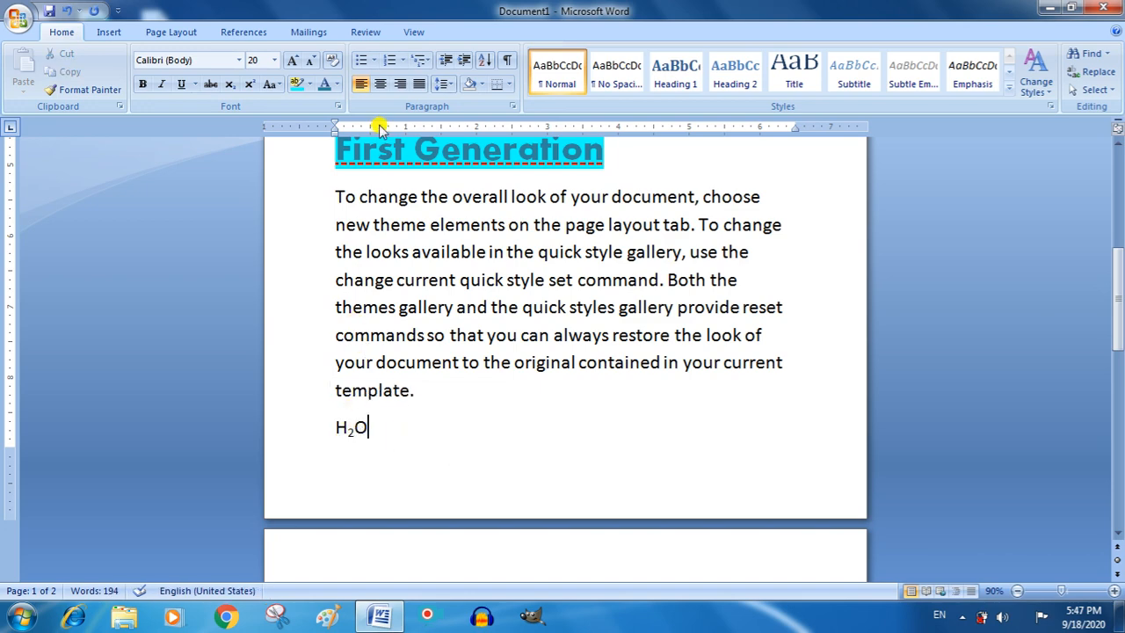
# - Format both letters "e" and the letter "a" of "Generation" in the "First Generation" heading as subscript
pyautogui.moveTo(1119, 335); pyautogui.dragTo(1119, 312)
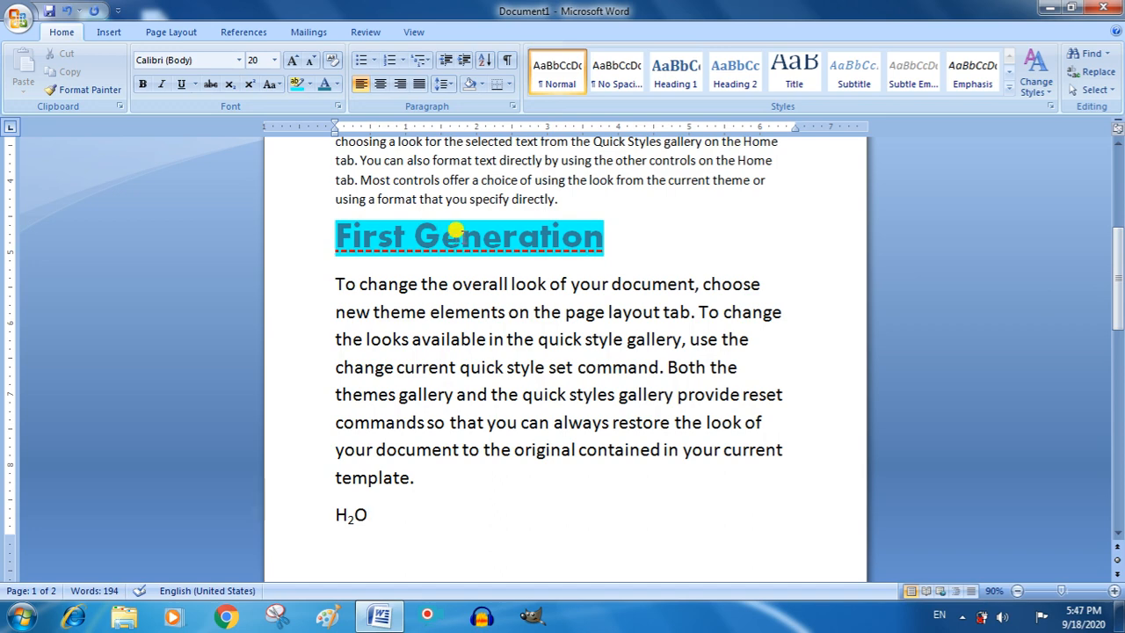
pyautogui.click(441, 230)
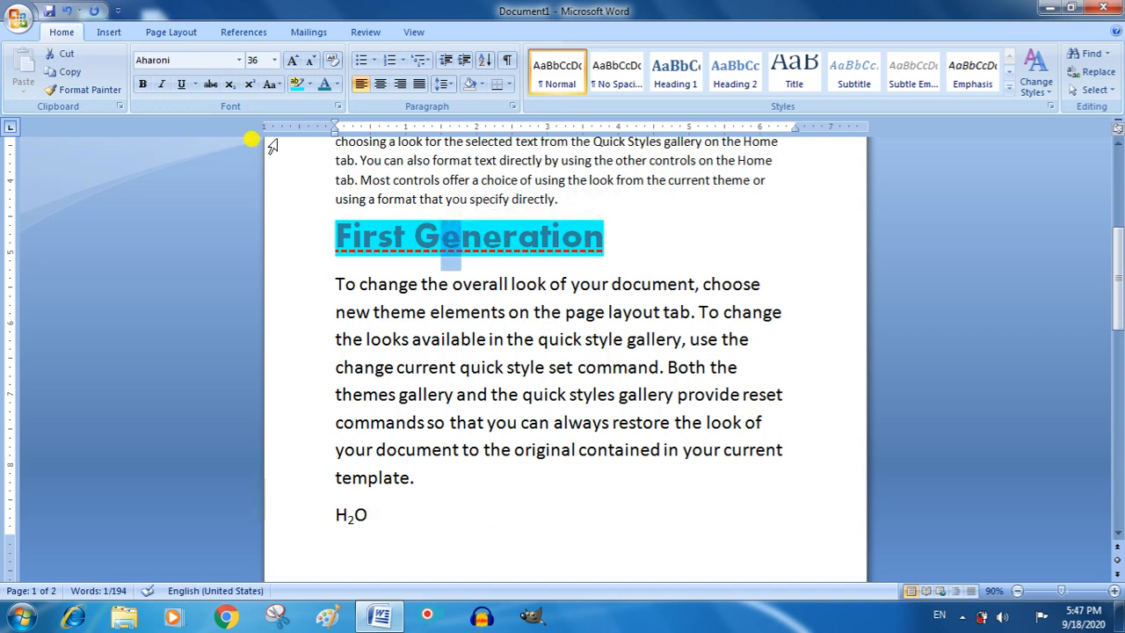
pyautogui.click(230, 84)
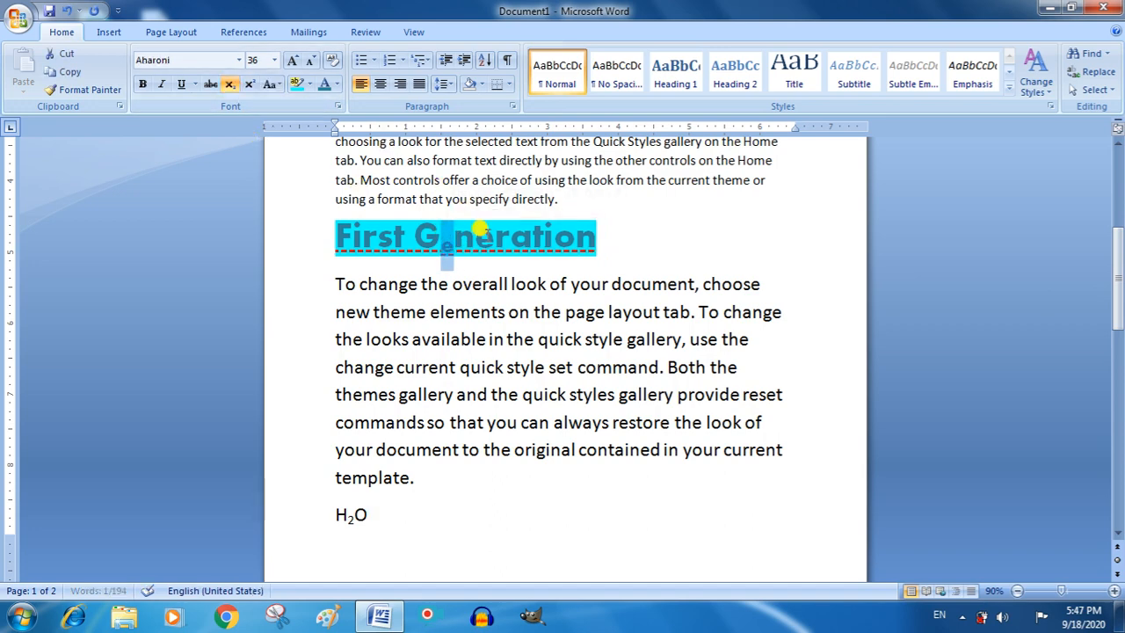
pyautogui.moveTo(475, 236); pyautogui.dragTo(492, 237)
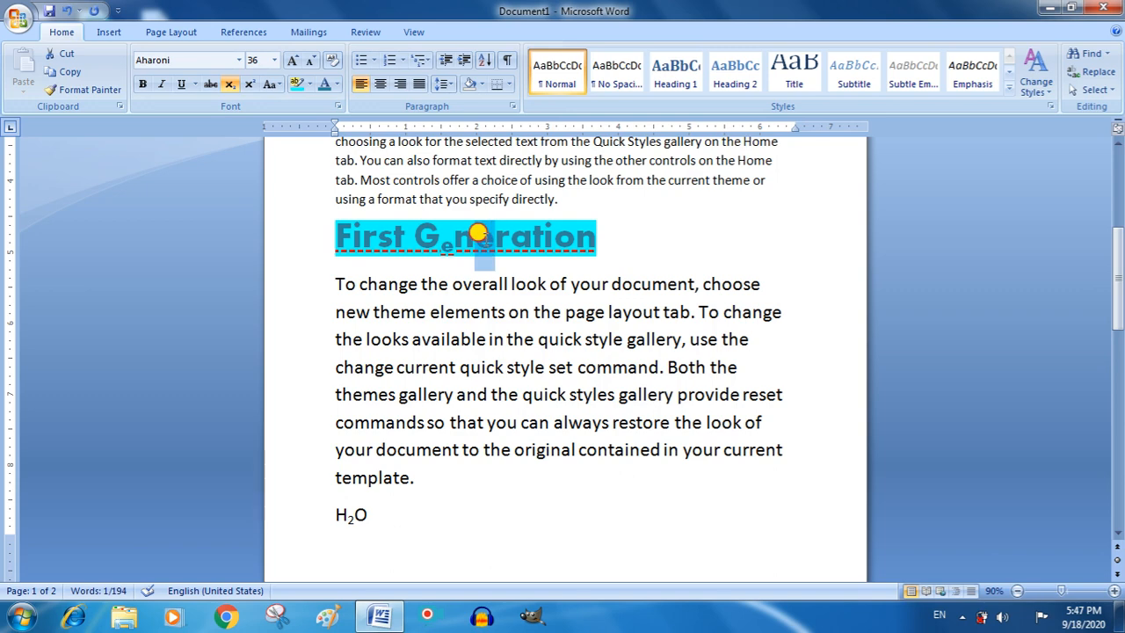
pyautogui.click(230, 84)
pyautogui.moveTo(524, 233); pyautogui.dragTo(503, 233)
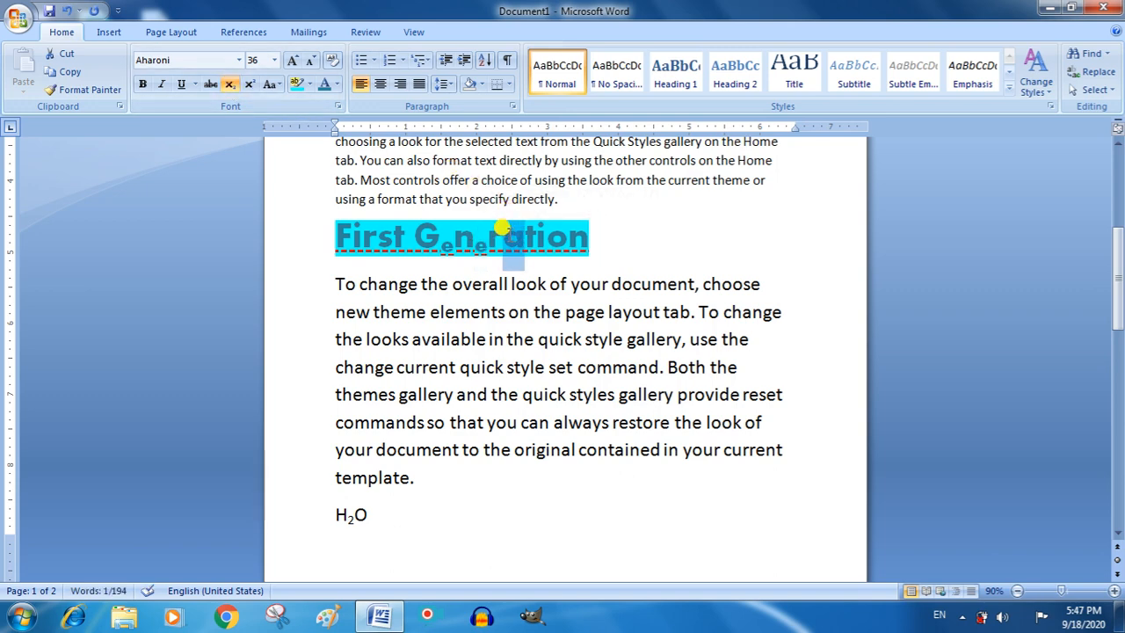
pyautogui.click(231, 83)
pyautogui.click(658, 209)
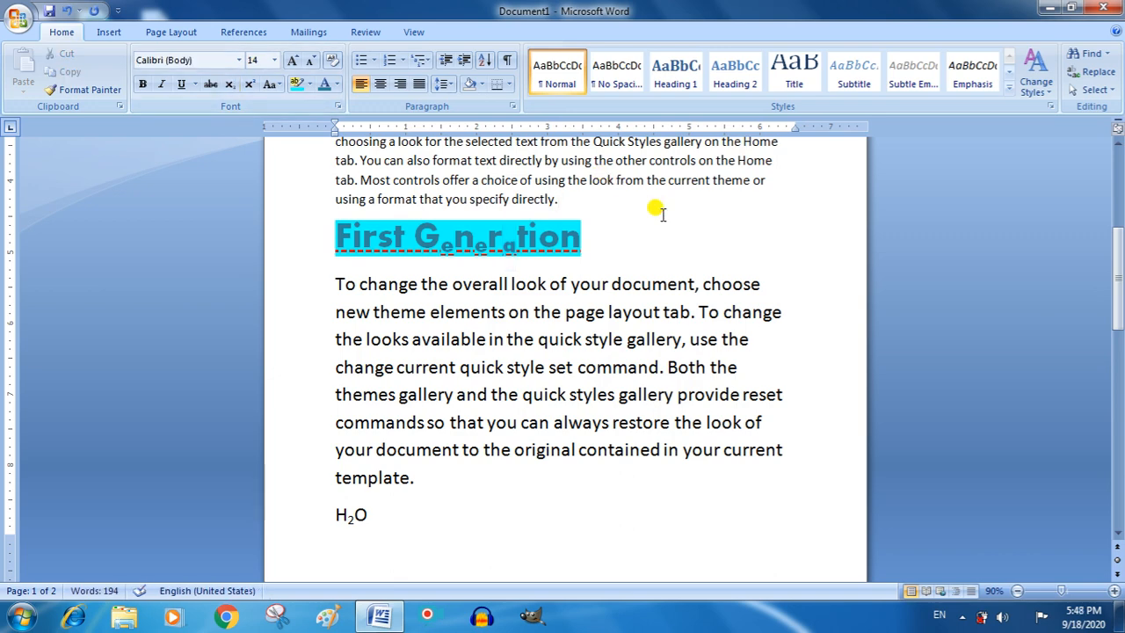
# - Add "(x+y)2" after the H2O text on the same line and format its digit 2 as superscript
pyautogui.click(399, 499)
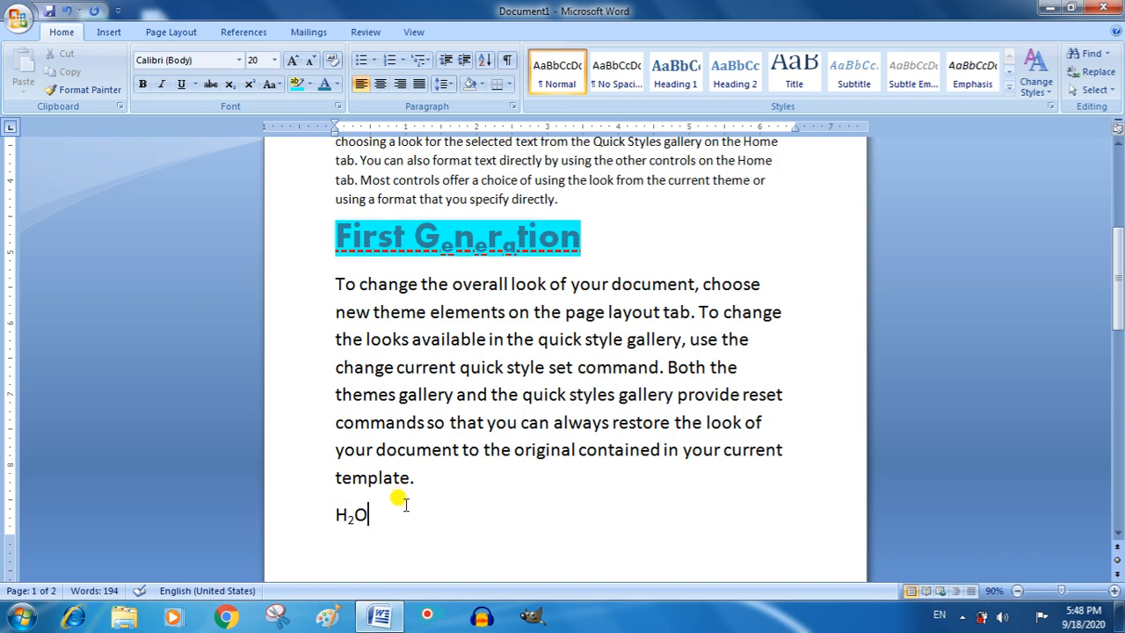
pyautogui.scroll(-3, 404, 504)
pyautogui.click(404, 504)
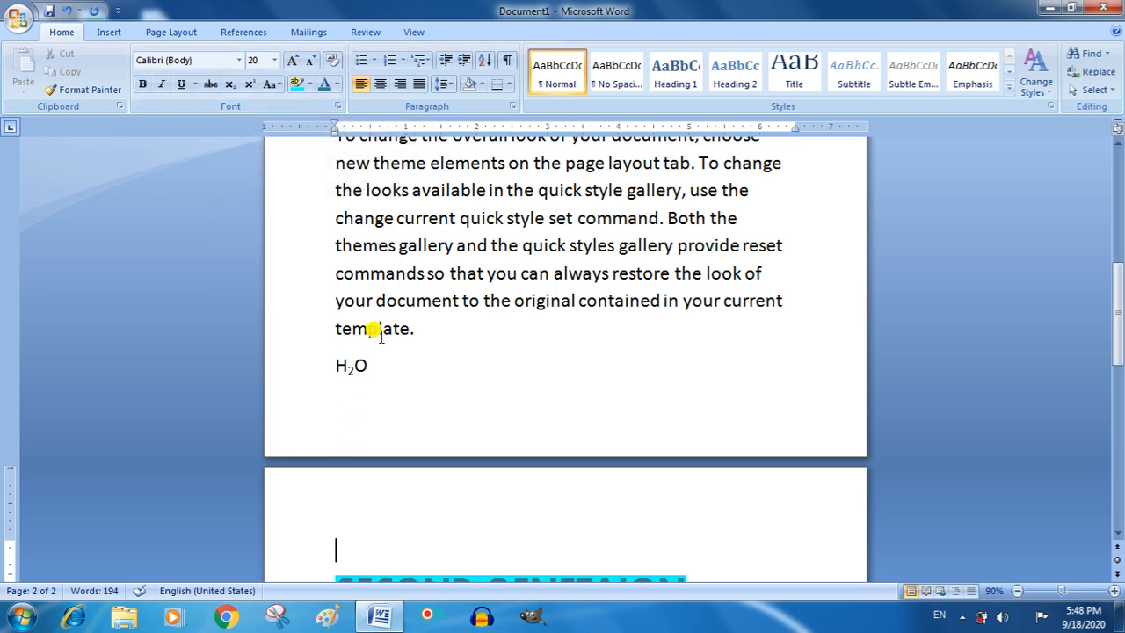
pyautogui.click(382, 364)
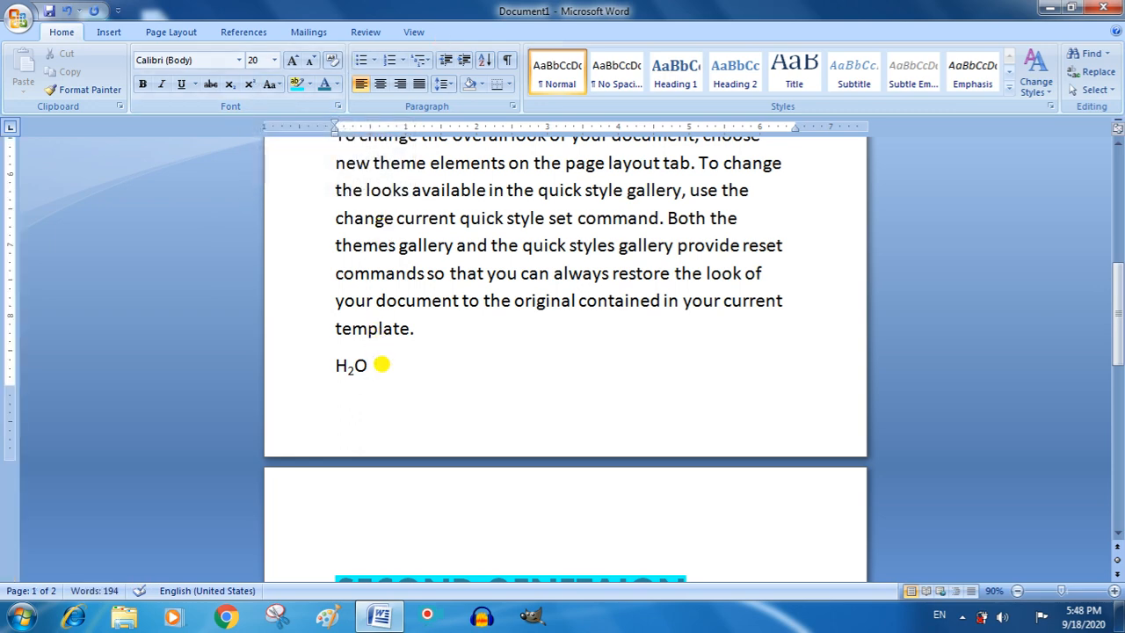
pyautogui.write('(x+y)2')
pyautogui.hotkey('shift', 'Left')
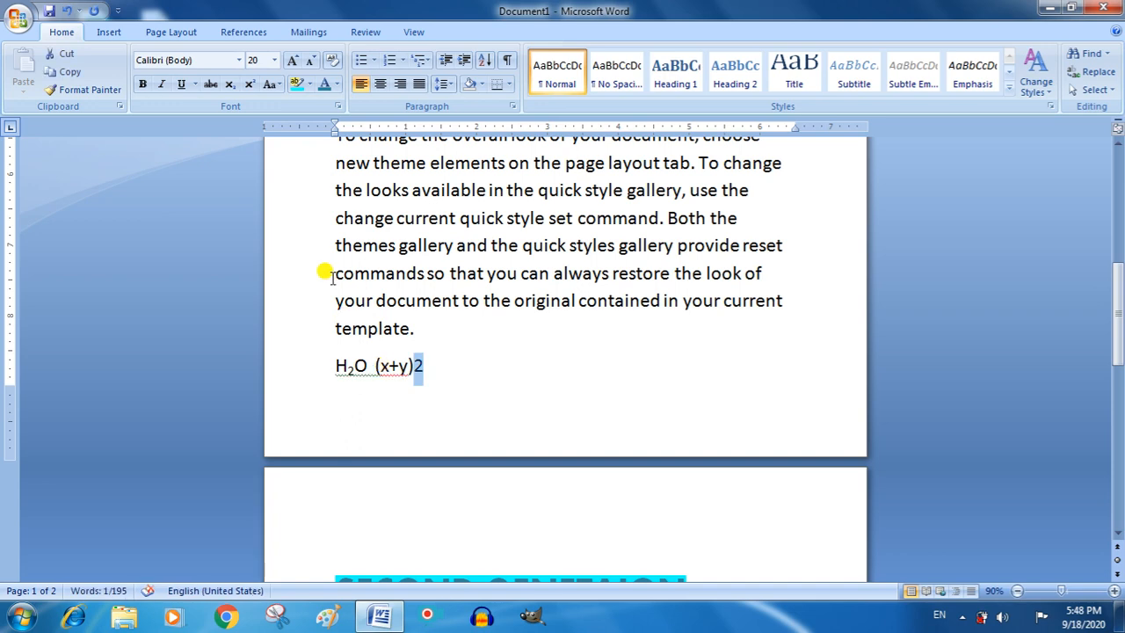
pyautogui.click(249, 83)
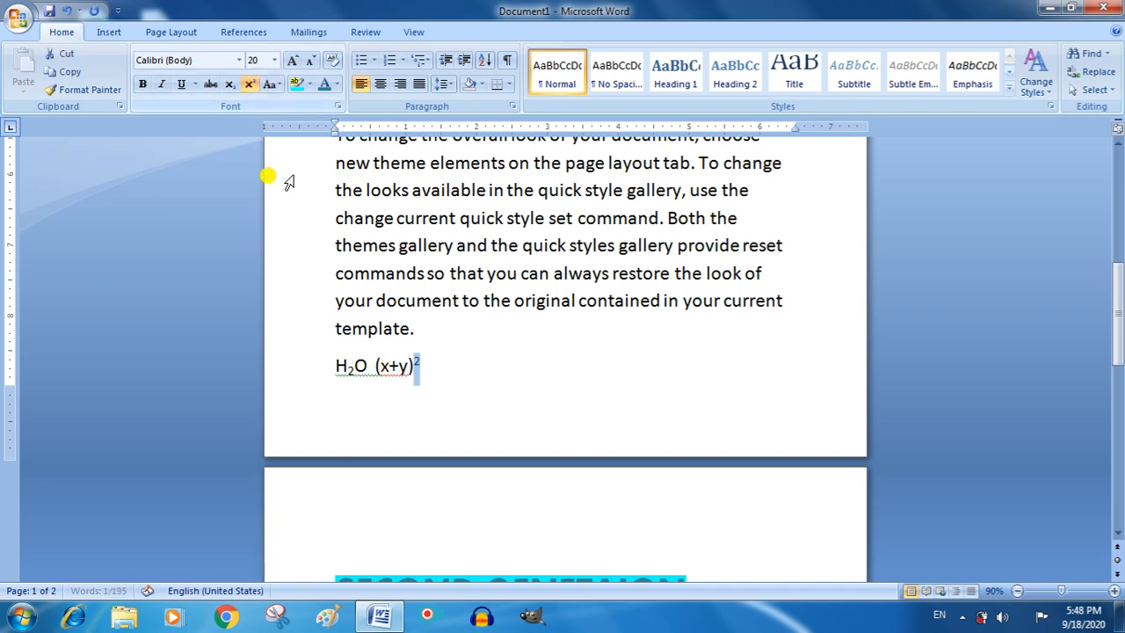
# - Delete the H2O text in front of the (x+y) expression
pyautogui.click(361, 363)
pyautogui.moveTo(361, 363); pyautogui.dragTo(319, 366)
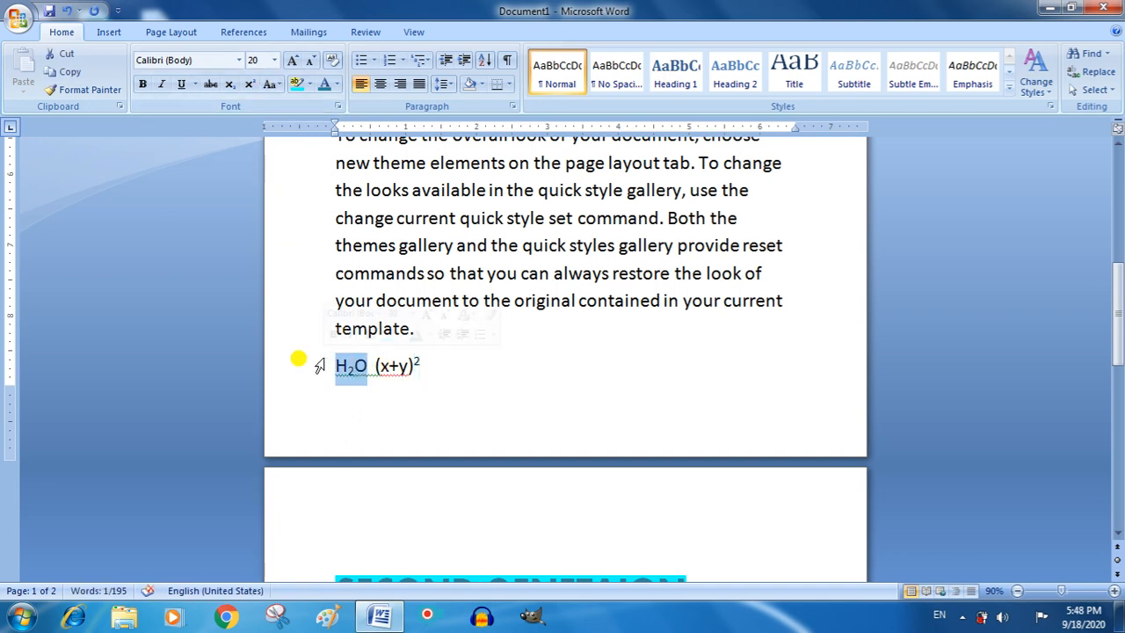
pyautogui.press('Delete')
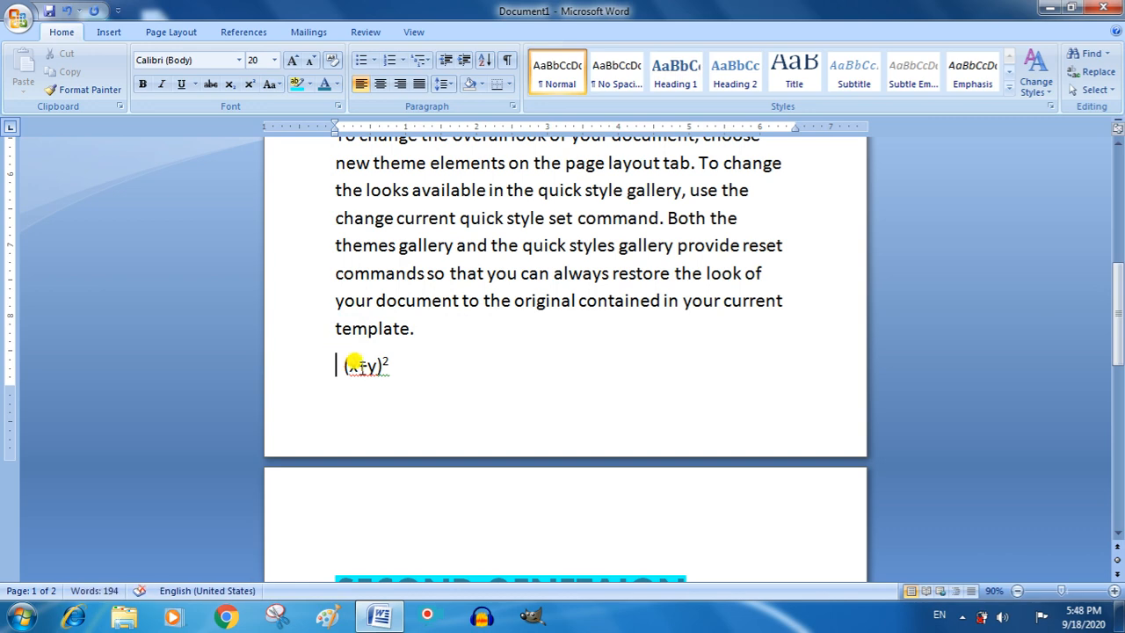
# - Enlarge the (x+y) squared expression to font size 24
pyautogui.moveTo(393, 367); pyautogui.dragTo(337, 366)
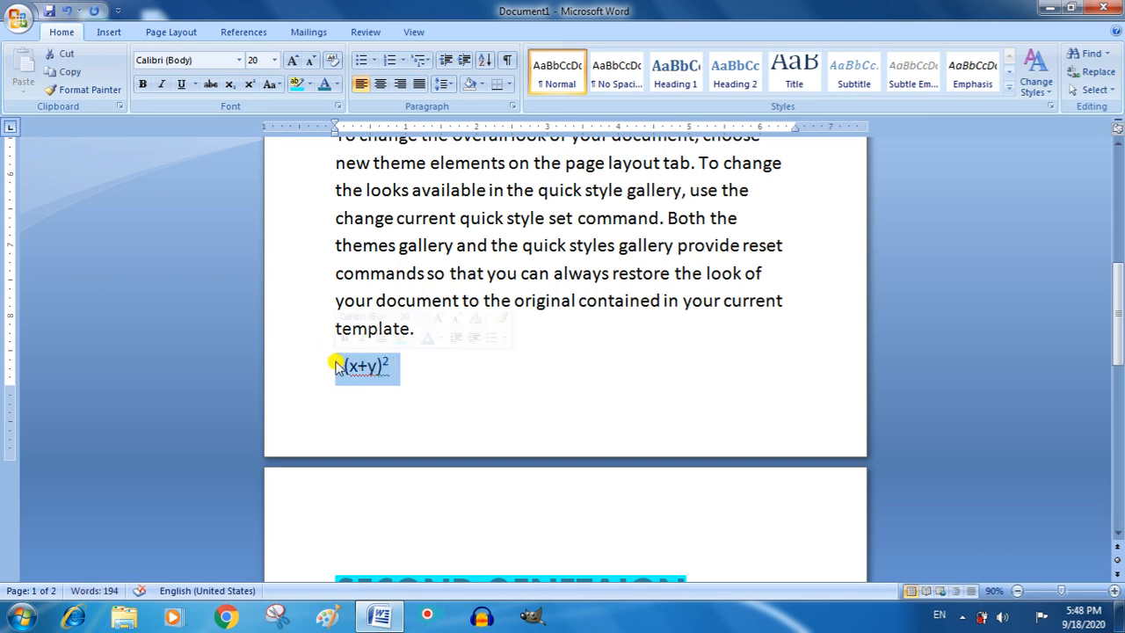
pyautogui.click(293, 60)
pyautogui.click(292, 59)
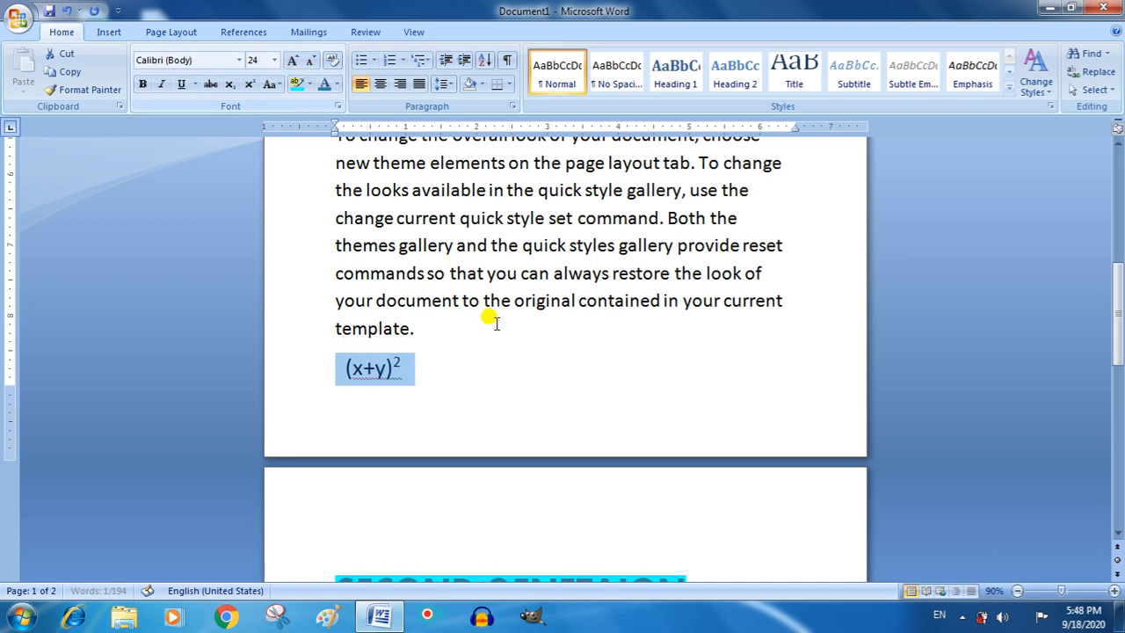
pyautogui.click(478, 370)
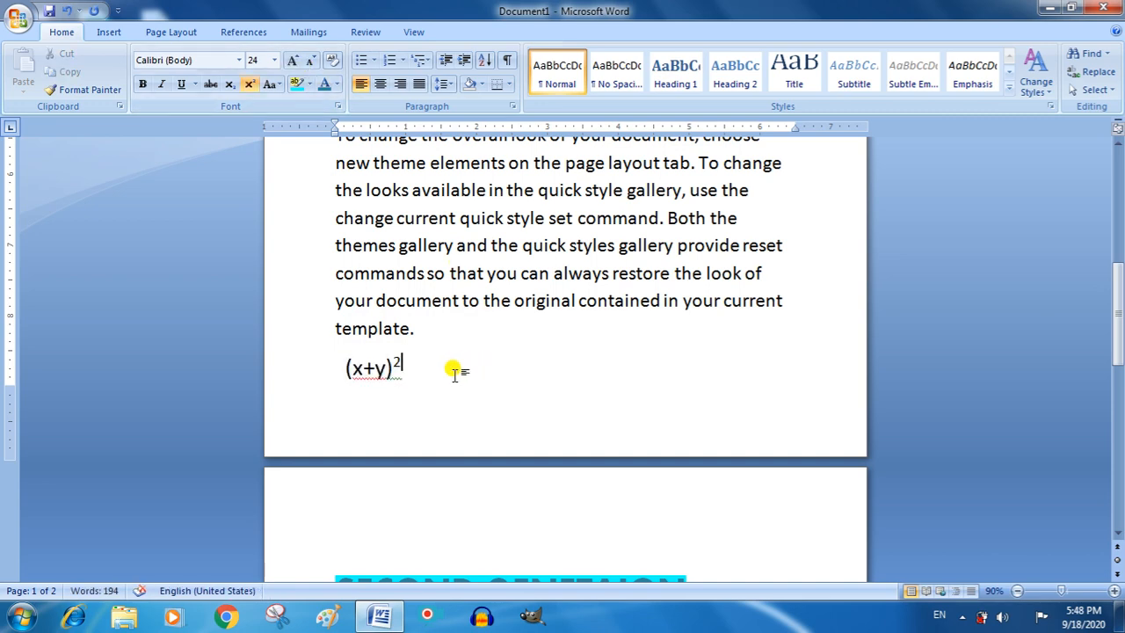
# - Format the final "n" of "Generation" and the "r" of "First" in the "First Generation" heading as superscript
pyautogui.moveTo(1118, 335); pyautogui.dragTo(1118, 274)
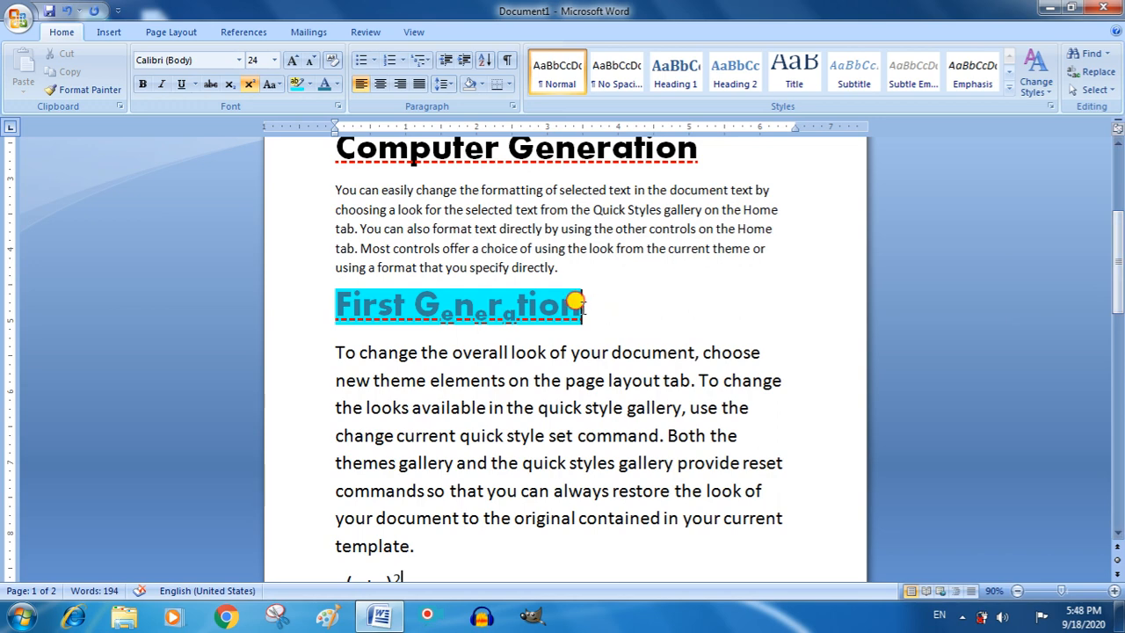
pyautogui.moveTo(578, 301); pyautogui.dragTo(560, 294)
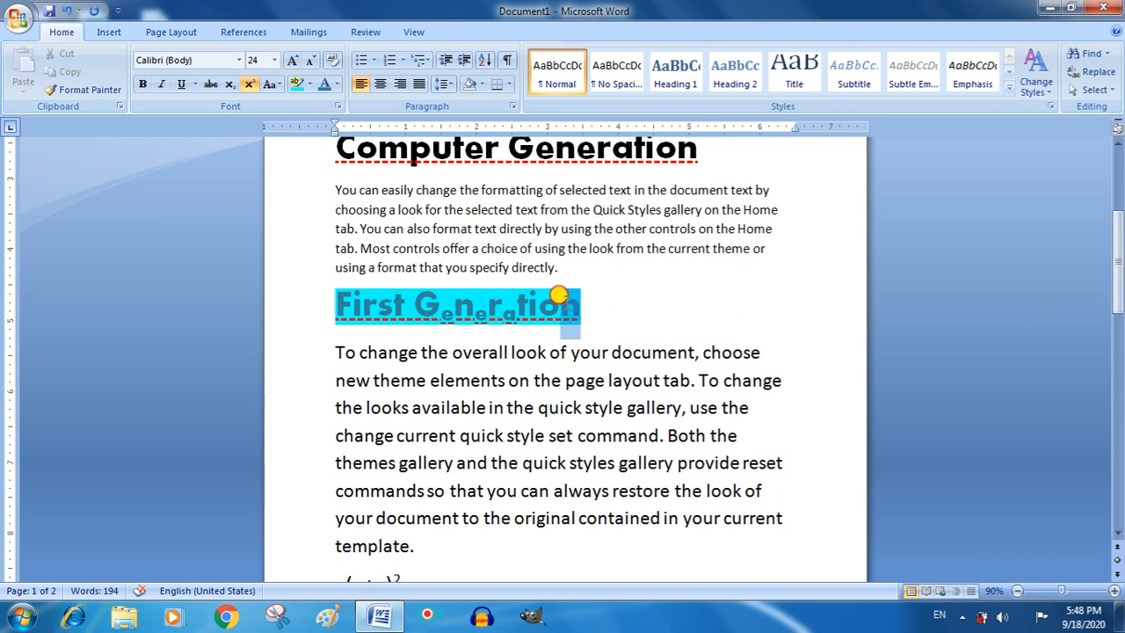
pyautogui.click(251, 83)
pyautogui.click(631, 270)
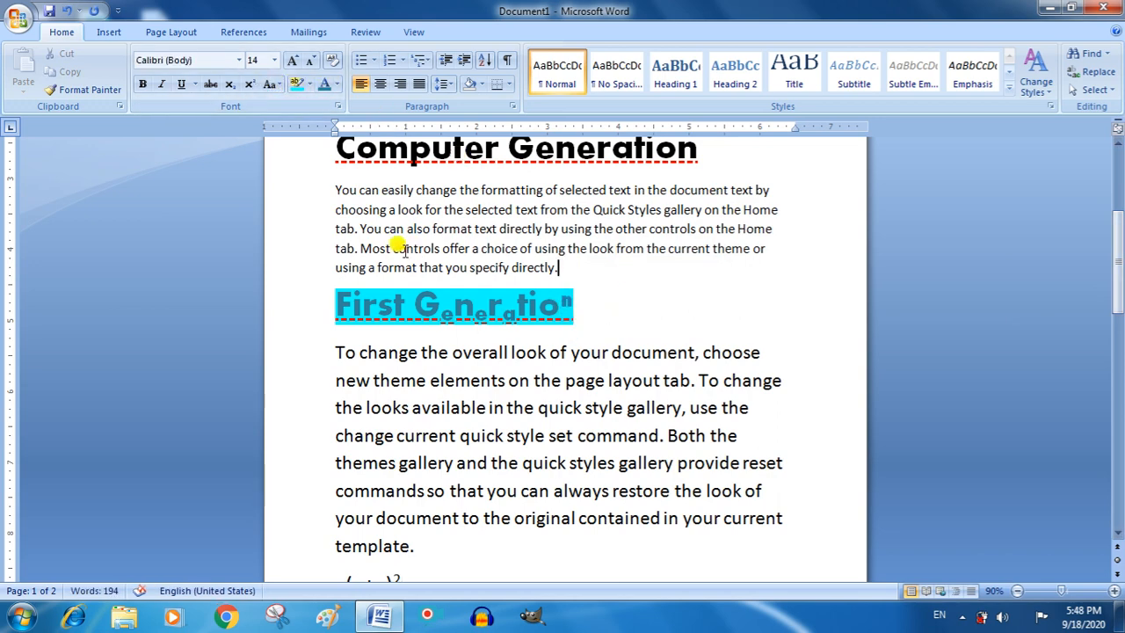
pyautogui.moveTo(360, 303); pyautogui.dragTo(377, 303)
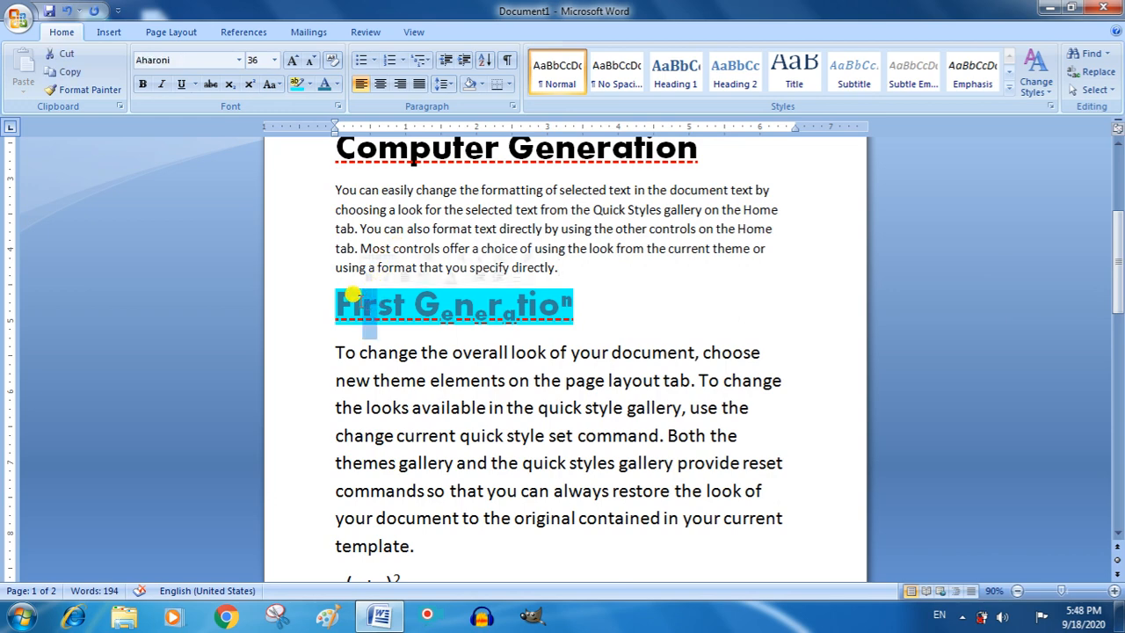
pyautogui.click(250, 84)
pyautogui.click(642, 340)
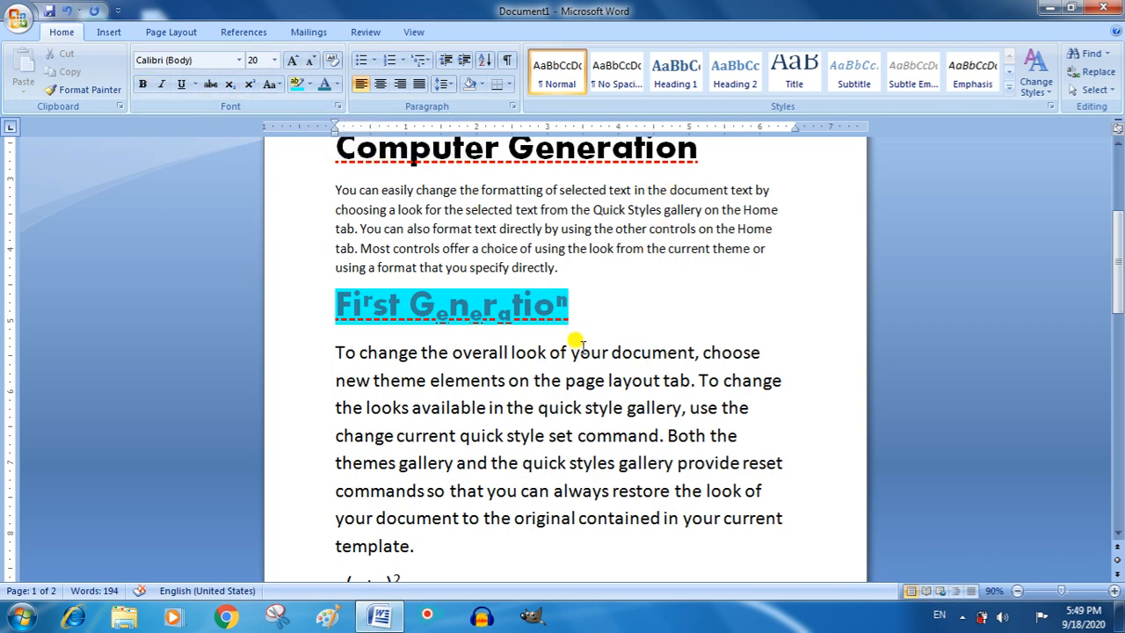
# - Make the whole paragraph below the "First Generation" heading bold and italic
pyautogui.moveTo(414, 546); pyautogui.dragTo(343, 356)
pyautogui.click(142, 85)
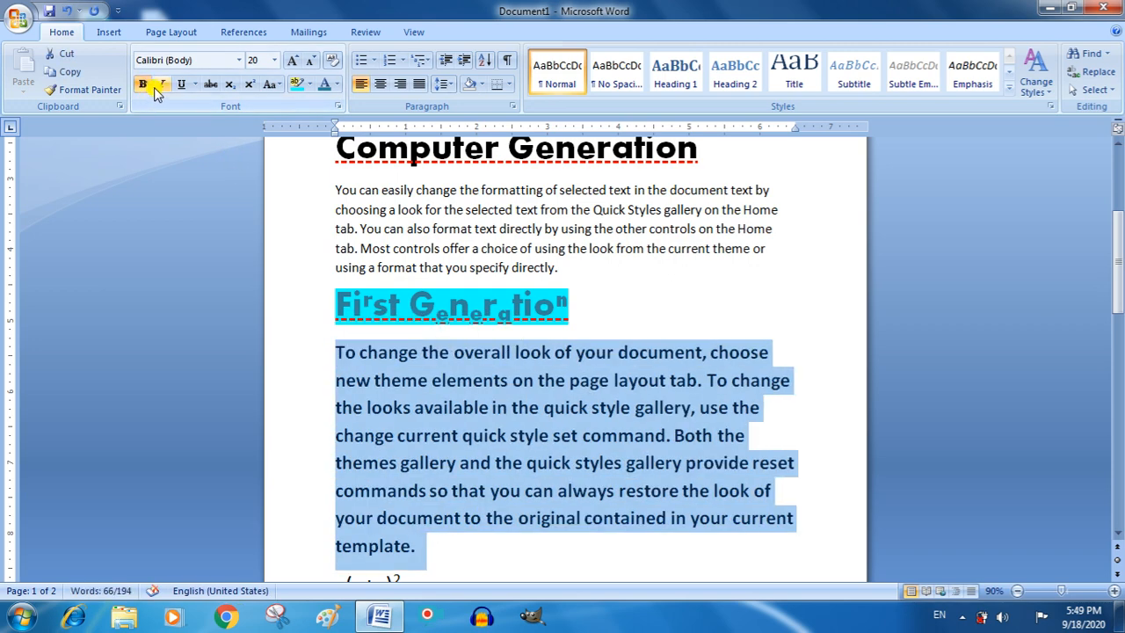
pyautogui.click(161, 86)
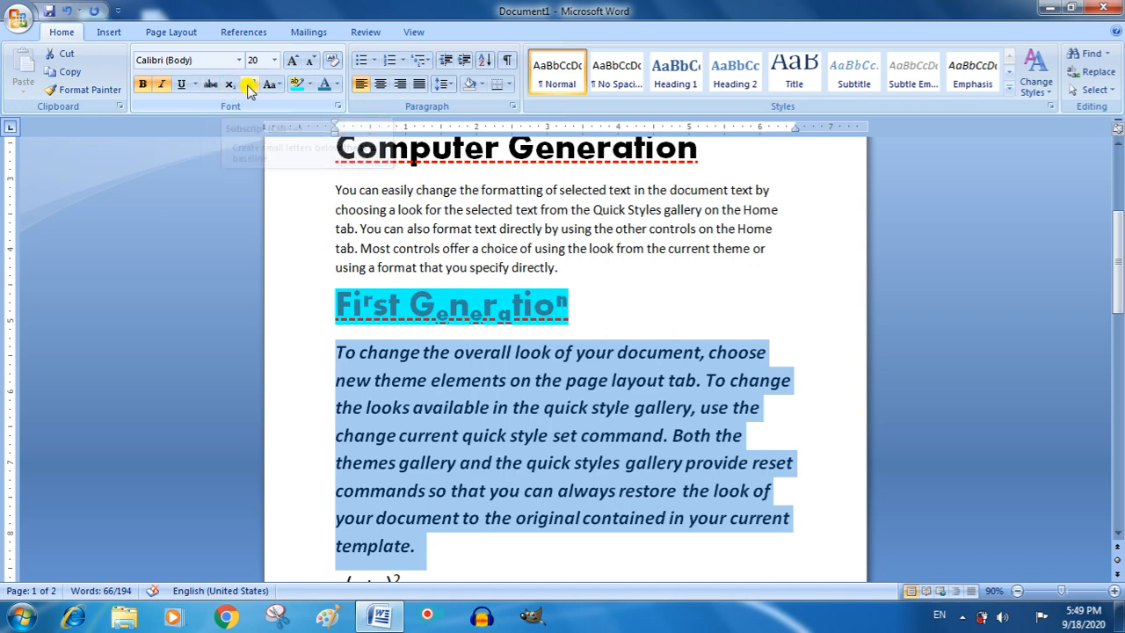
# - Highlight the selected paragraph below the "First Generation" heading in light gray
pyautogui.click(276, 85)
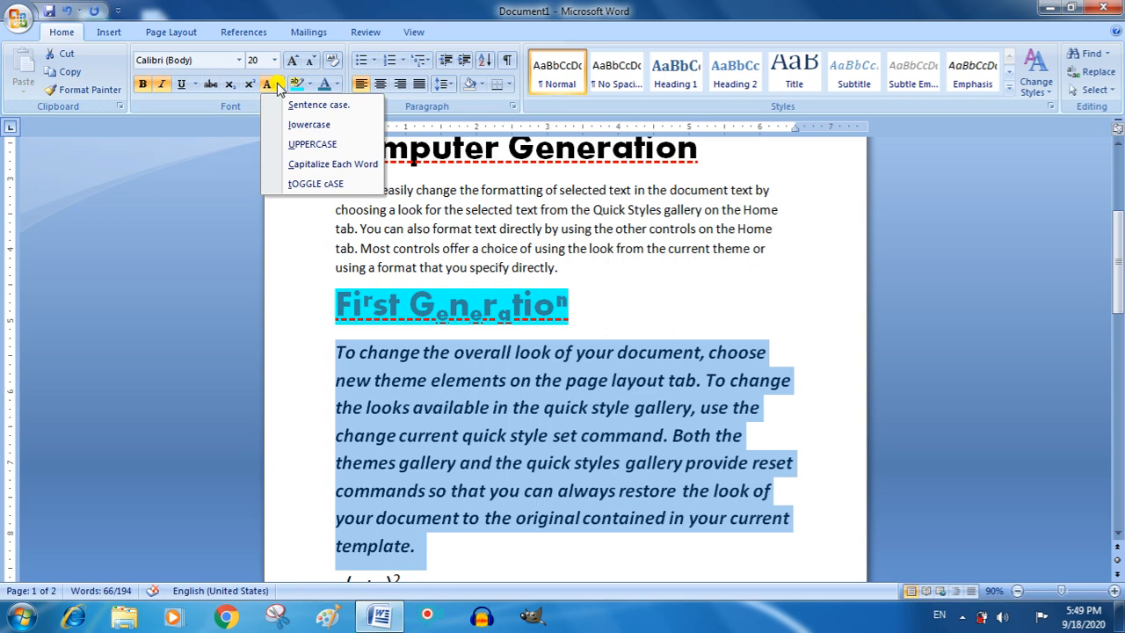
pyautogui.click(310, 85)
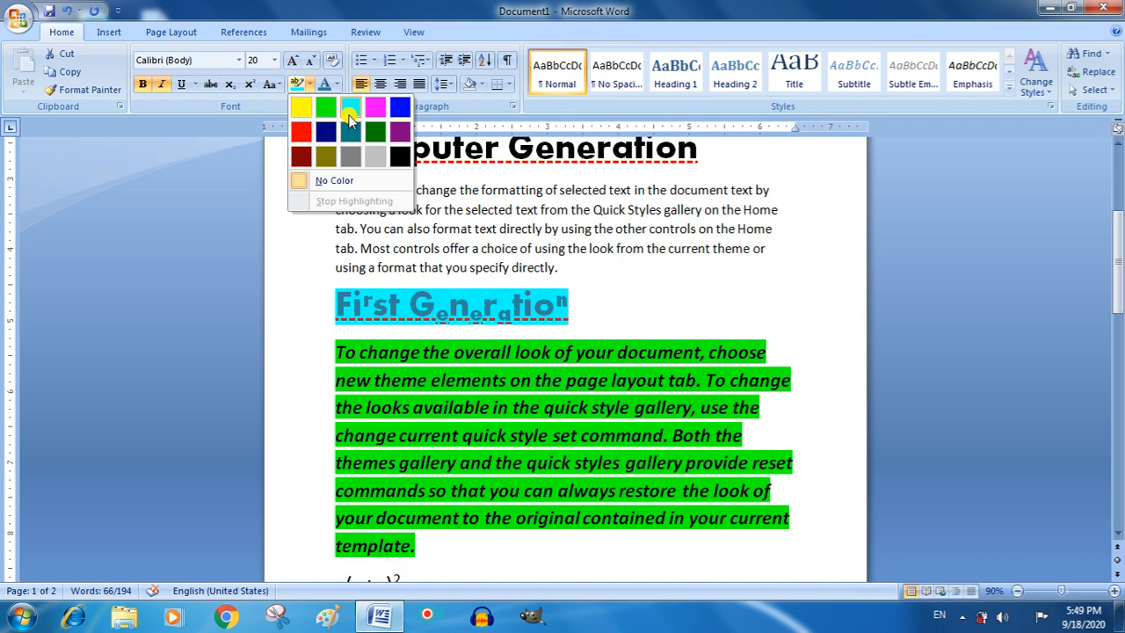
pyautogui.click(384, 170)
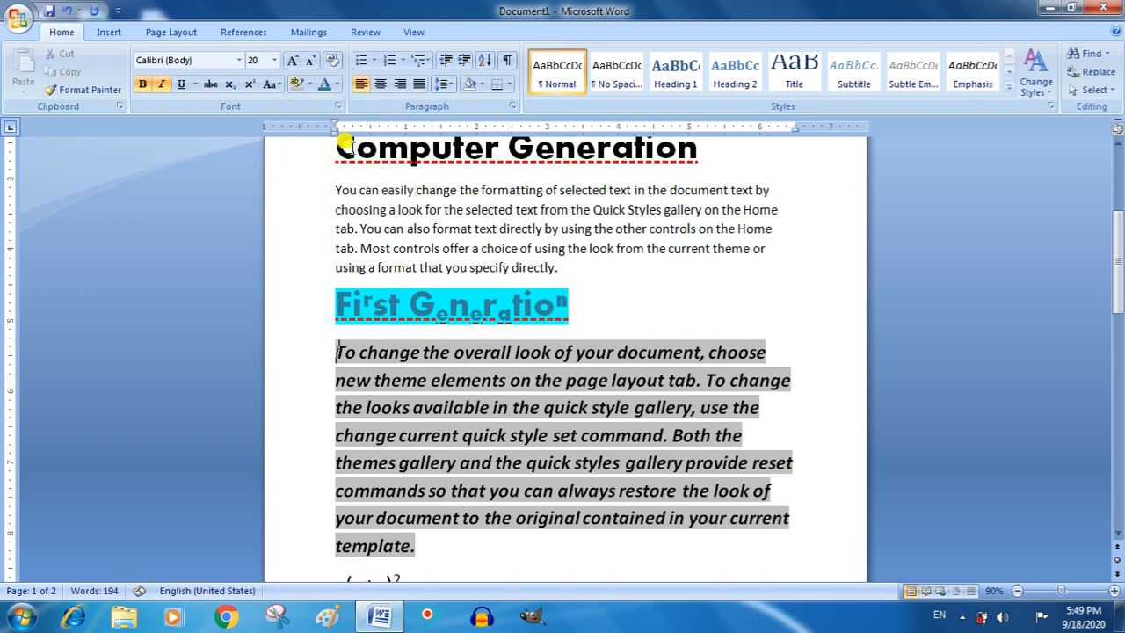
# - Change the font color of the paragraph below the "First Generation" heading to a light orange theme color
pyautogui.click(337, 84)
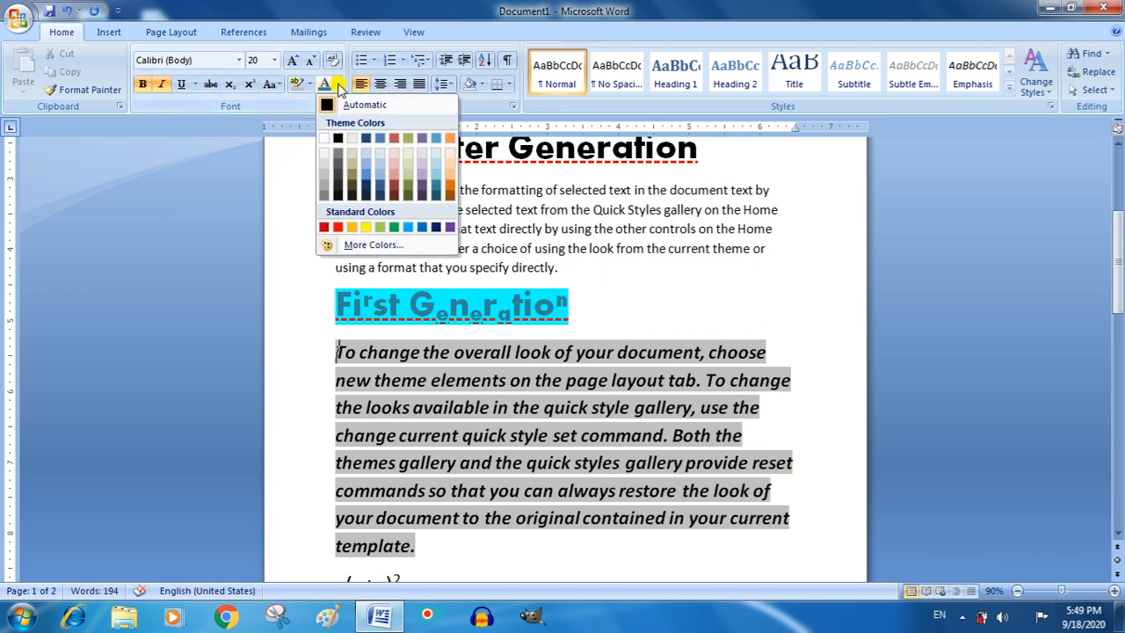
pyautogui.click(393, 168)
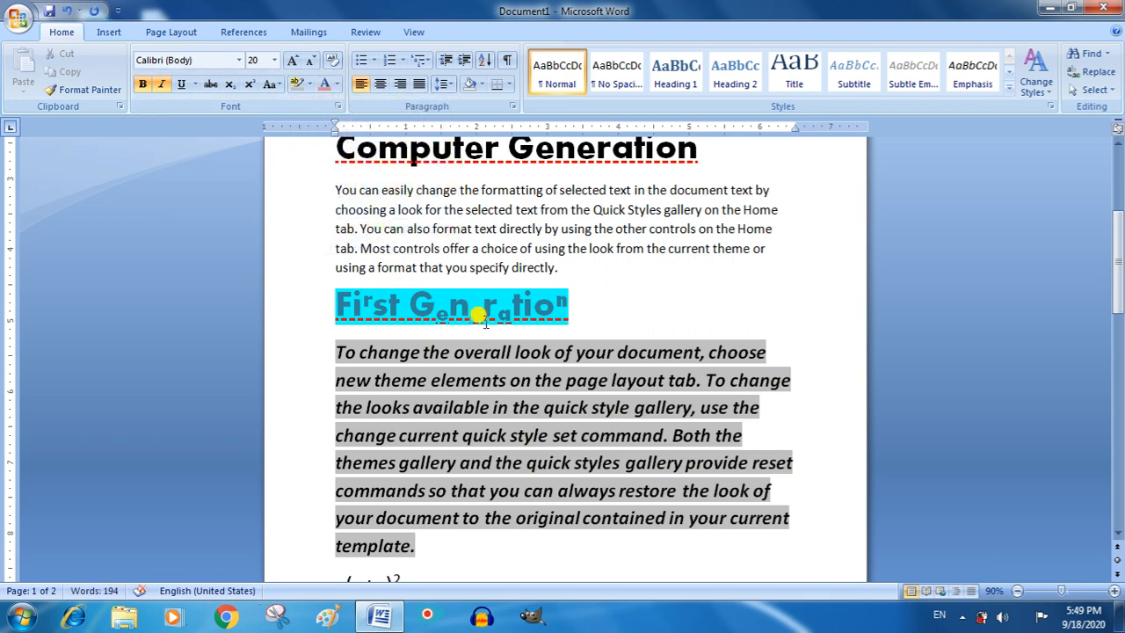
pyautogui.moveTo(389, 544); pyautogui.dragTo(302, 356)
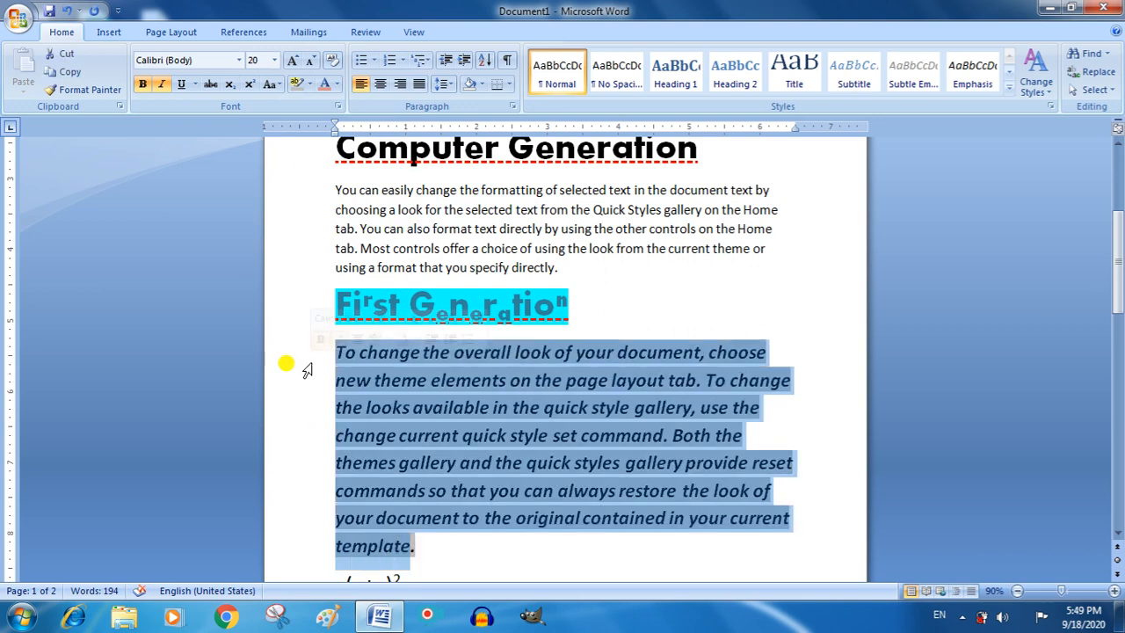
pyautogui.click(337, 84)
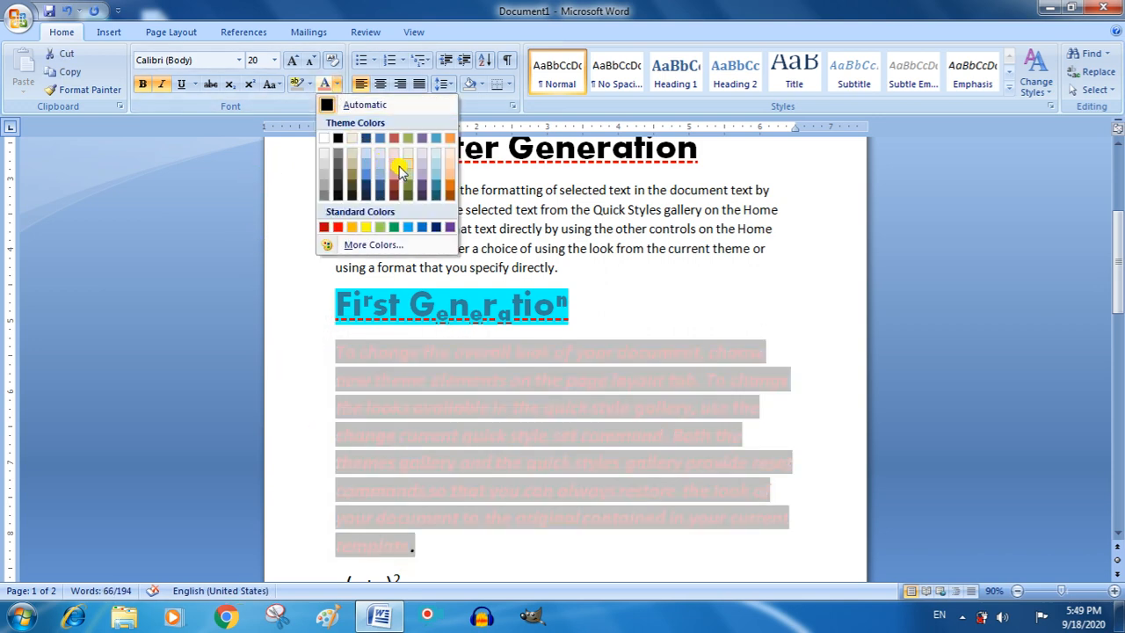
pyautogui.click(449, 176)
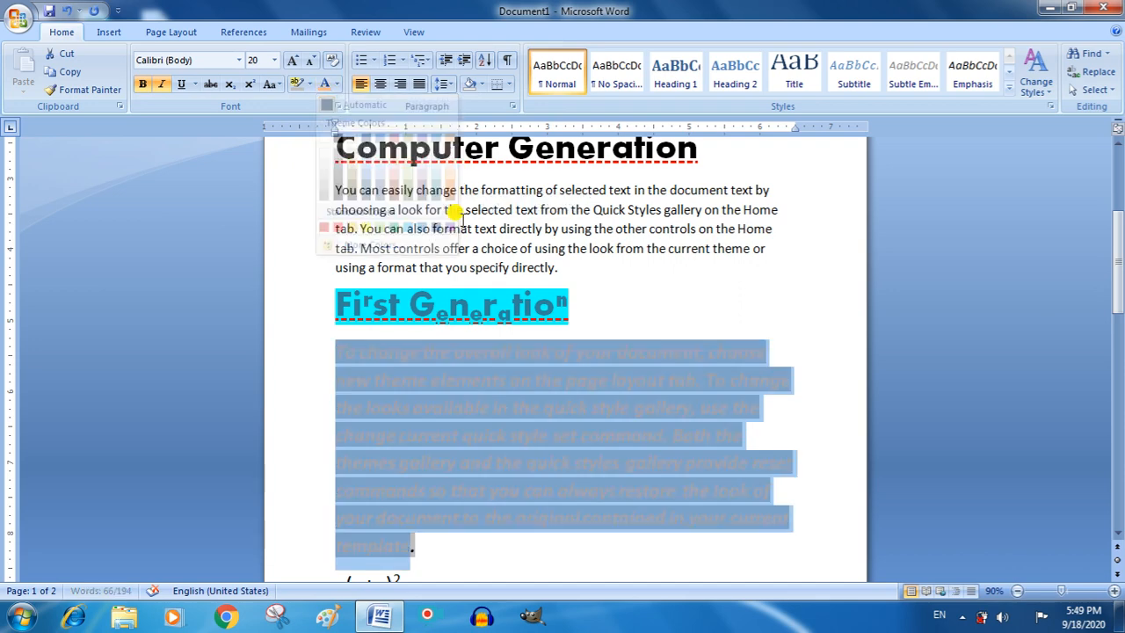
# - Clear all formatting from the "First Generation" heading and the paragraph below it
pyautogui.click(605, 290)
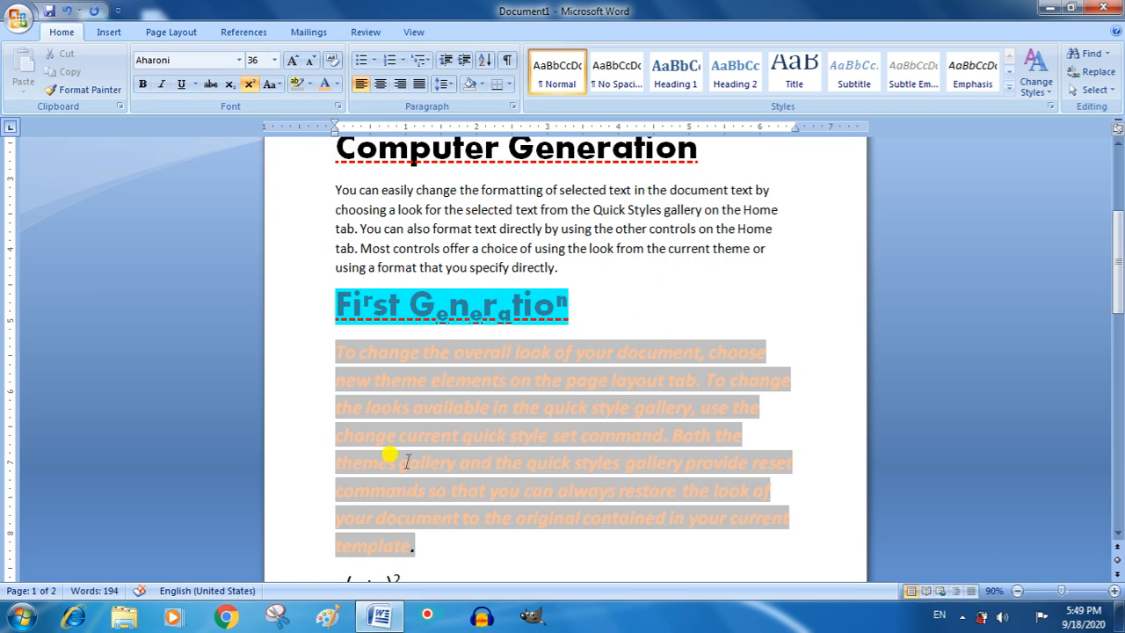
pyautogui.moveTo(420, 545); pyautogui.dragTo(330, 327)
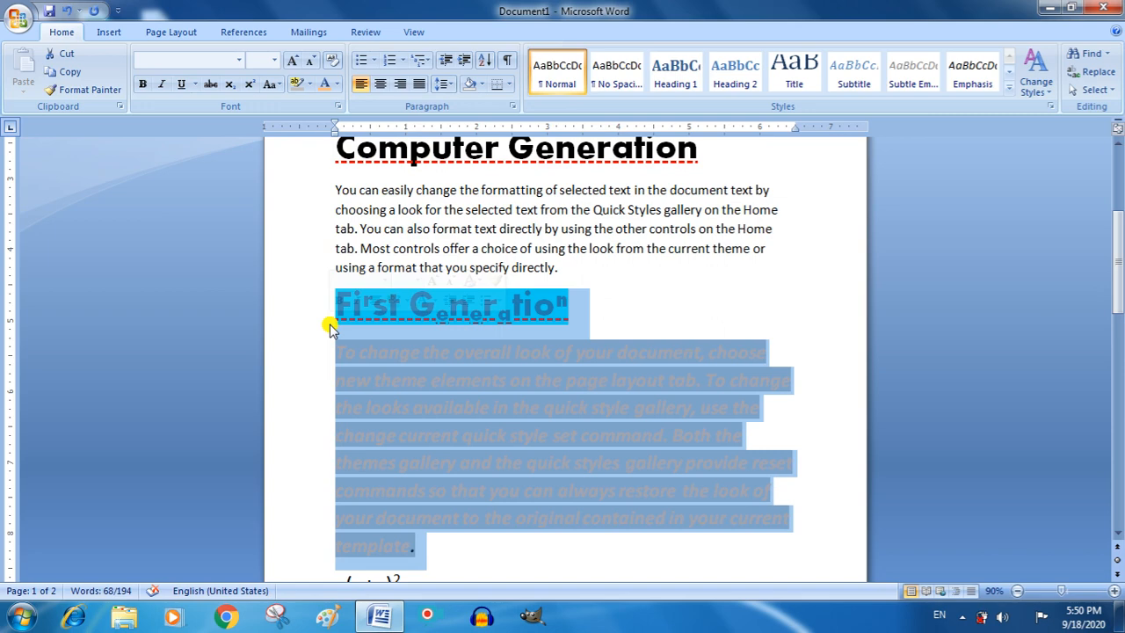
pyautogui.click(336, 65)
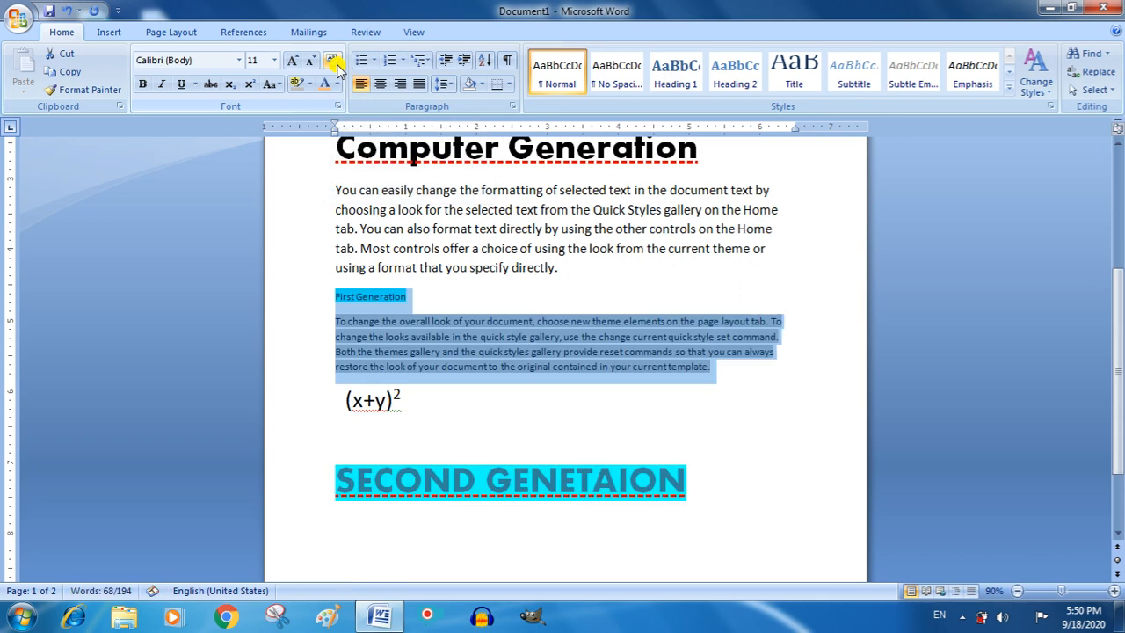
pyautogui.click(435, 371)
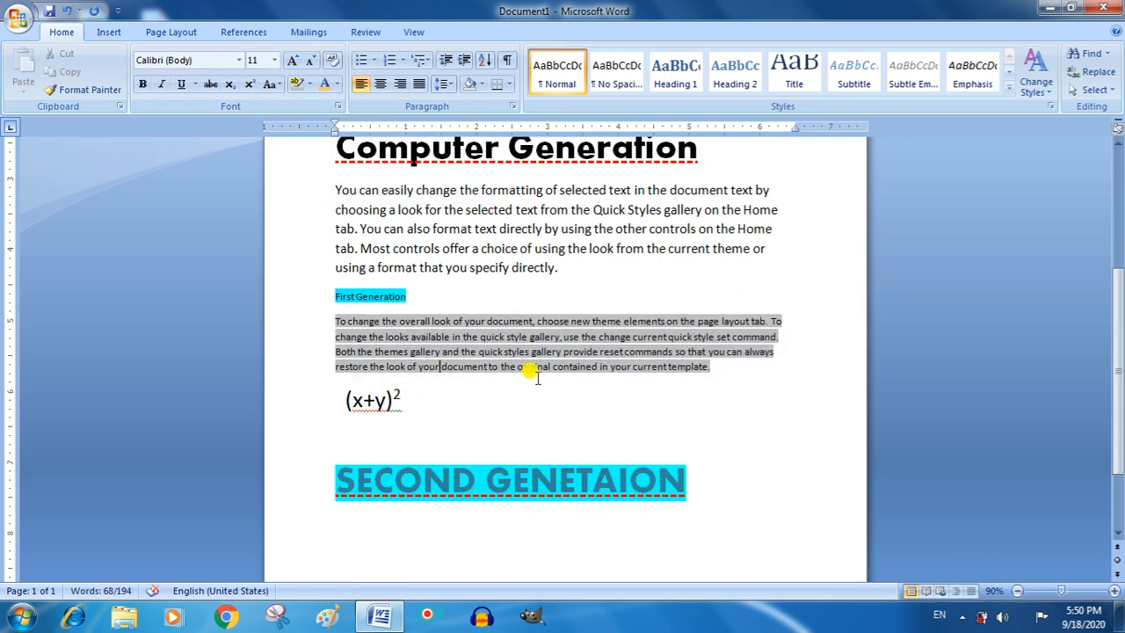
# - Increase the font size of the "First Generation" heading and its paragraph to 20
pyautogui.moveTo(721, 374); pyautogui.dragTo(346, 300)
pyautogui.click(291, 61)
pyautogui.click(291, 62)
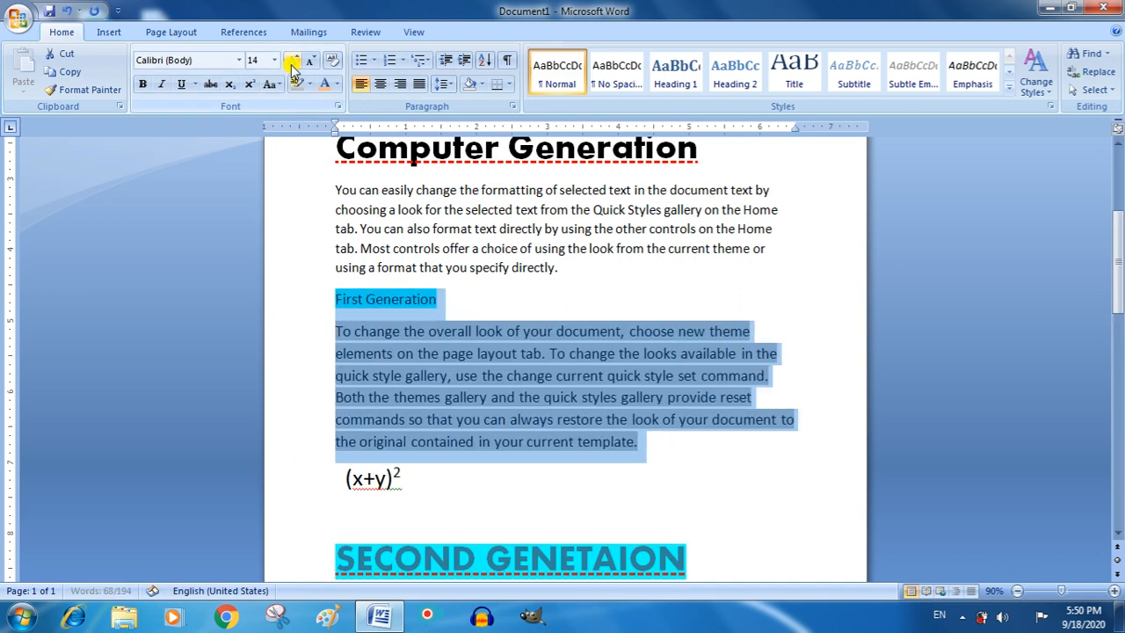
pyautogui.click(292, 61)
pyautogui.click(292, 62)
pyautogui.click(292, 62)
pyautogui.click(460, 266)
# - Remove the highlight color from the "First Generation" heading and from the paragraph below it
pyautogui.moveTo(475, 301); pyautogui.dragTo(348, 302)
pyautogui.click(309, 84)
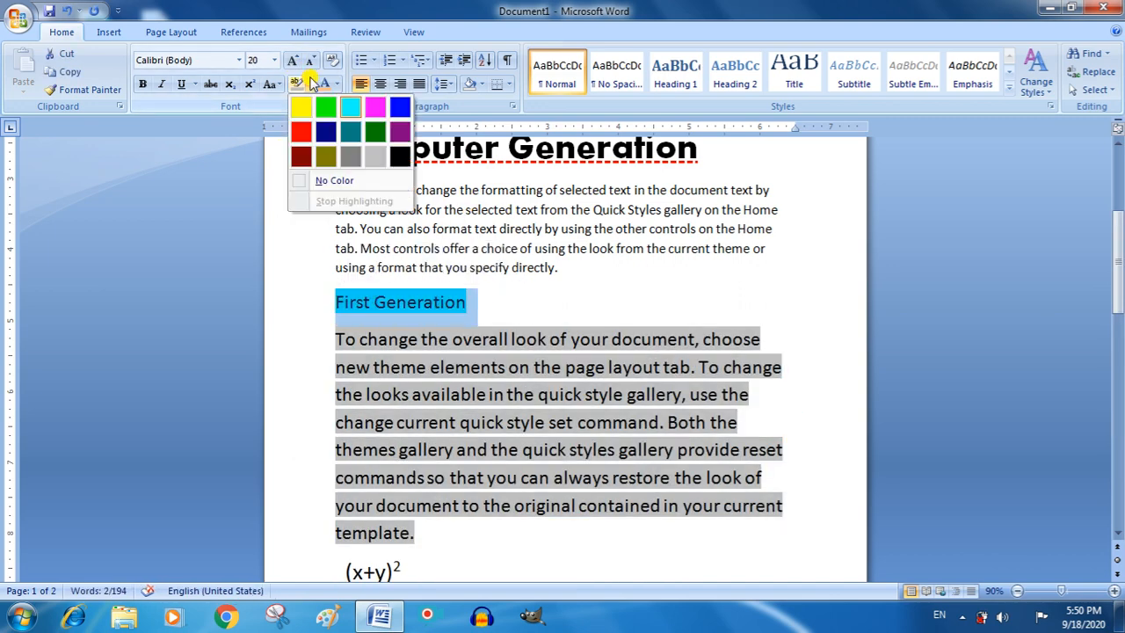
pyautogui.click(326, 182)
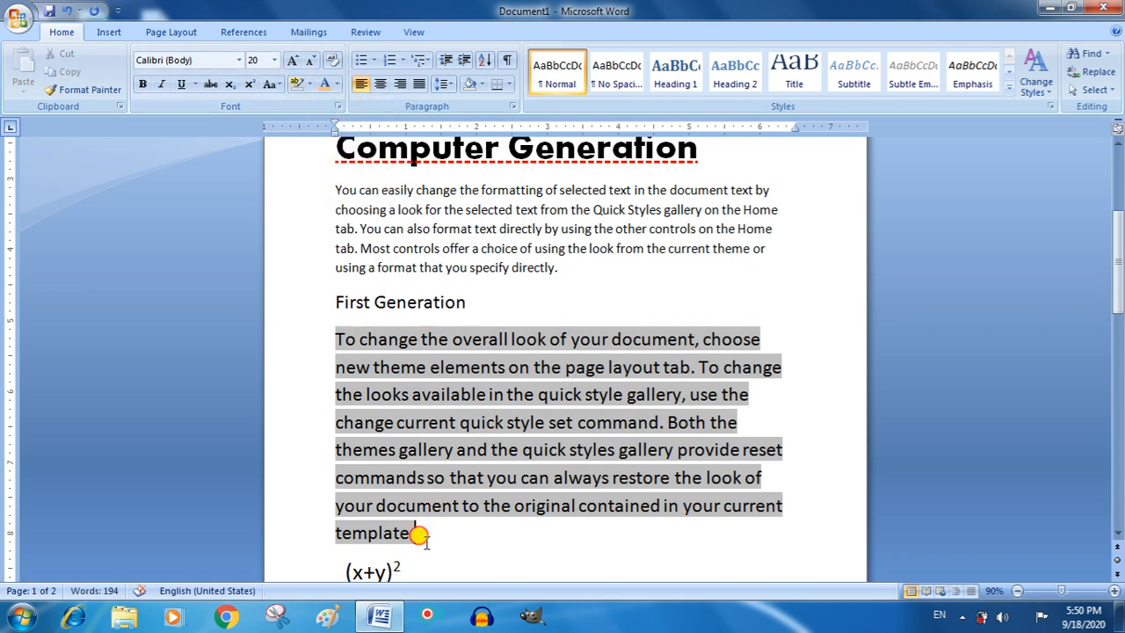
pyautogui.moveTo(415, 533); pyautogui.dragTo(324, 326)
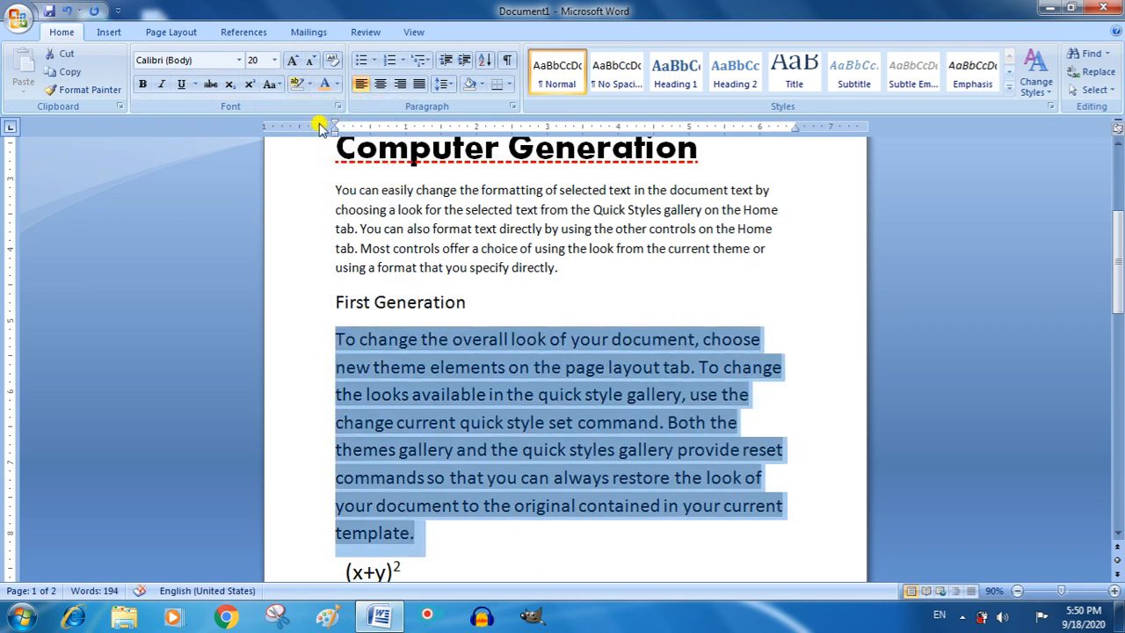
pyautogui.click(308, 84)
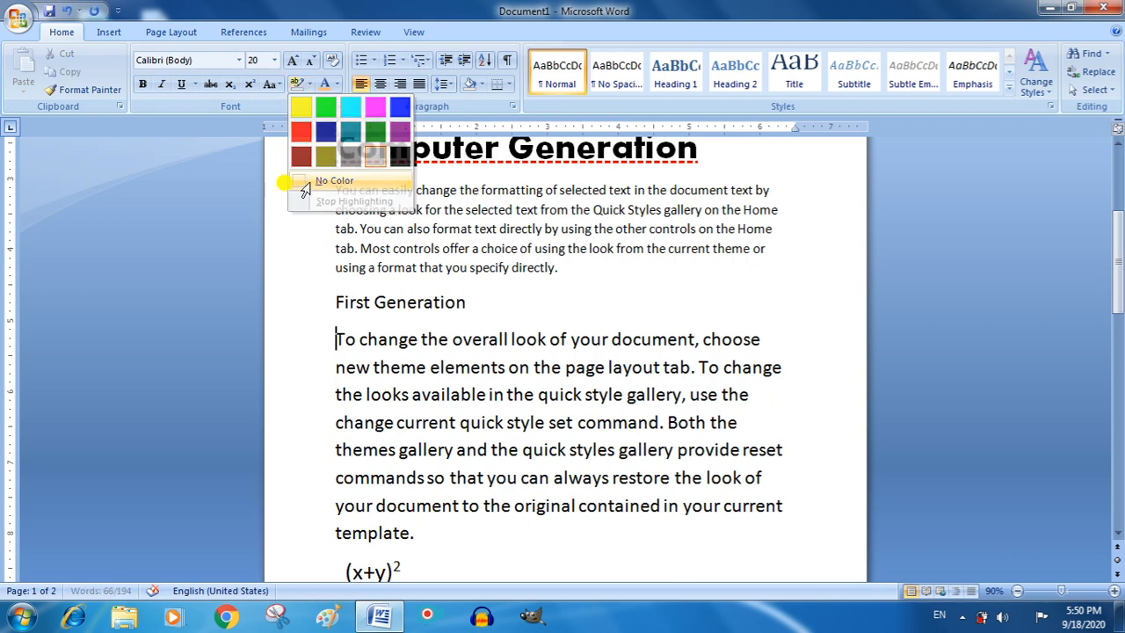
pyautogui.click(499, 330)
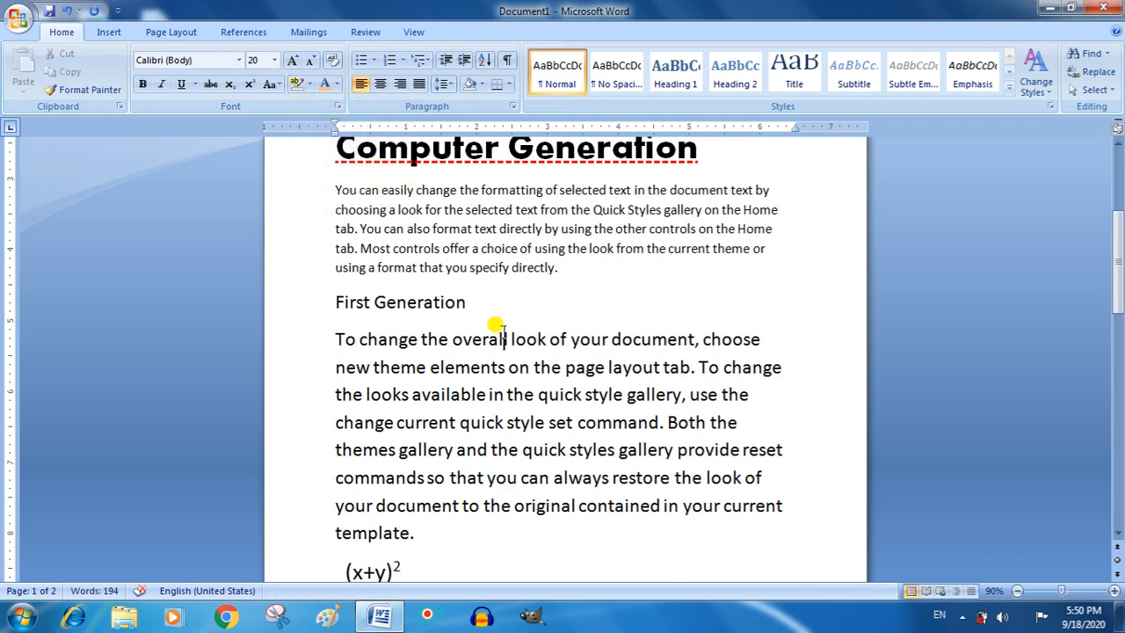
# - Copy the "Computer Generation" heading's formatting onto the "First Generation" heading with Format Painter
pyautogui.click(100, 92)
pyautogui.moveTo(703, 151)
pyautogui.mouseDown()
pyautogui.moveTo(515, 145)
pyautogui.moveTo(378, 162)
pyautogui.mouseUp()
pyautogui.click(103, 90)
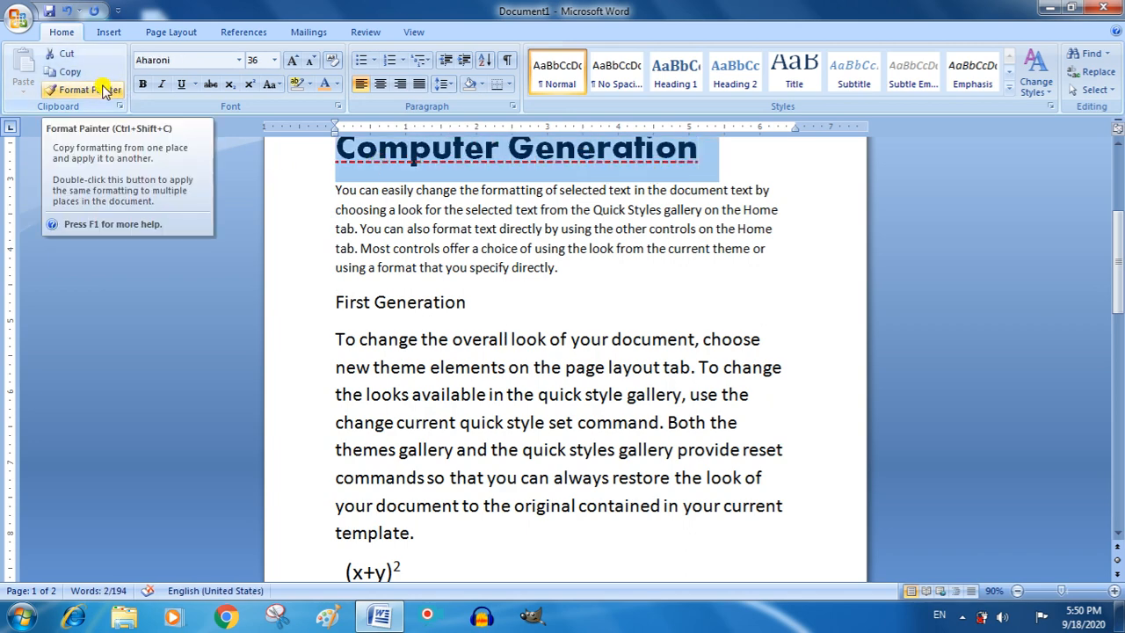
pyautogui.moveTo(474, 302)
pyautogui.mouseDown()
pyautogui.moveTo(322, 311)
pyautogui.moveTo(334, 318)
pyautogui.mouseUp()
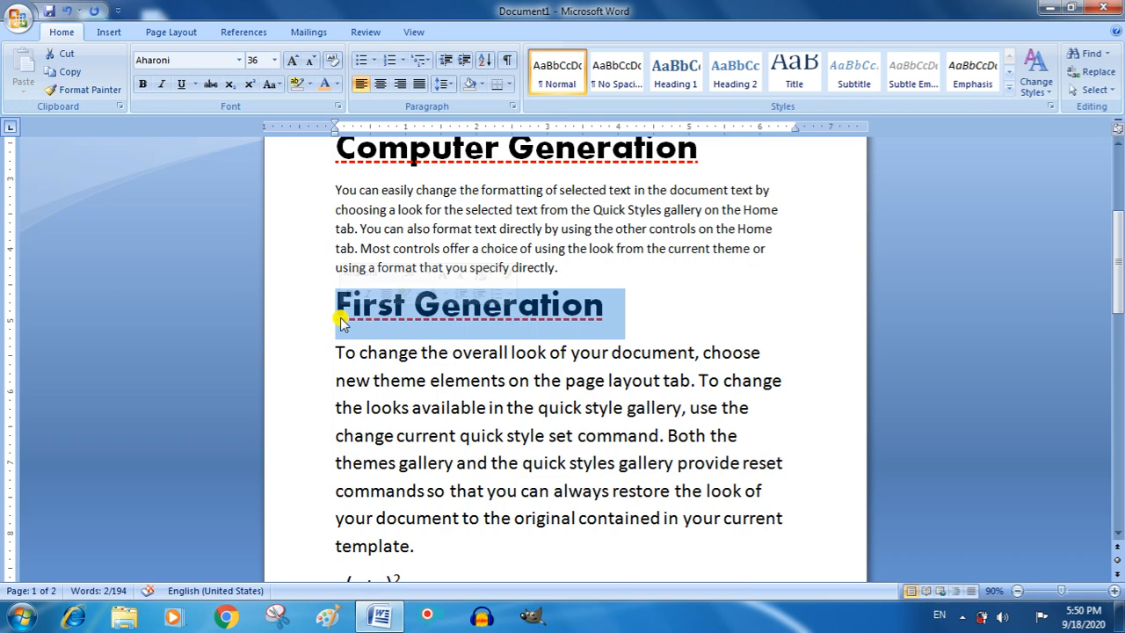
pyautogui.moveTo(1115, 272); pyautogui.dragTo(1114, 215)
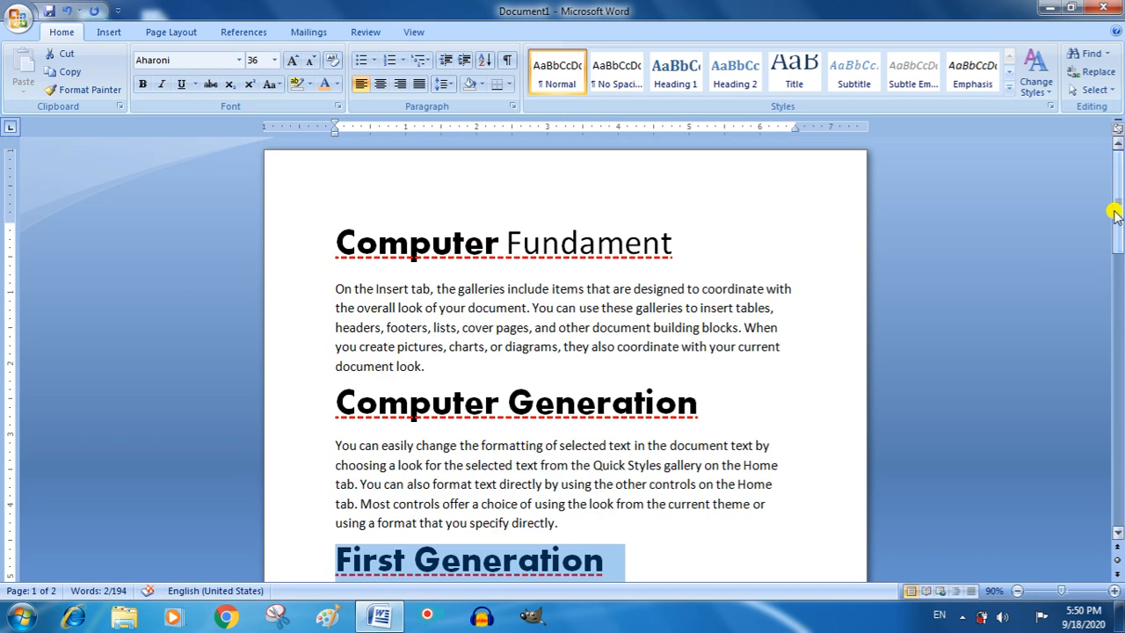